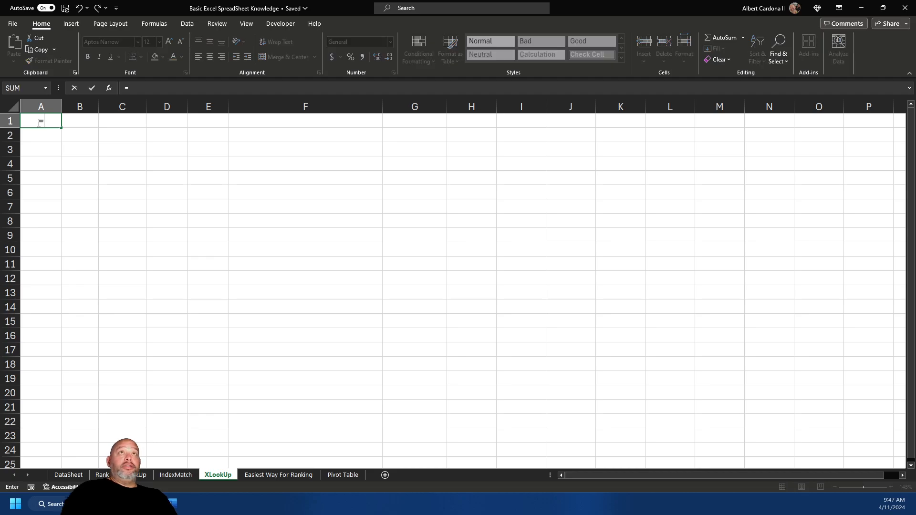
# Link cell A1 of the XLookUp sheet to DataSheet!A1 and fill the reference across A1:H23
pyautogui.click(81, 476)
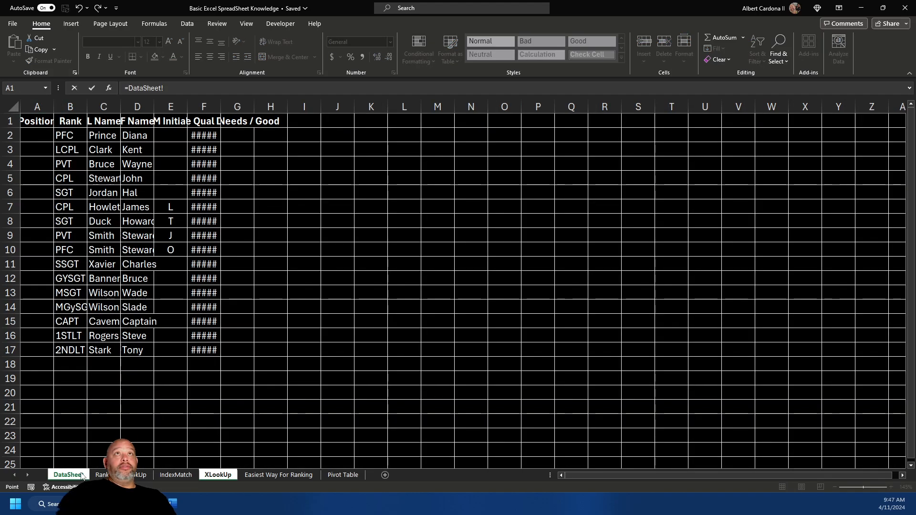
pyautogui.click(37, 123)
pyautogui.press('Return')
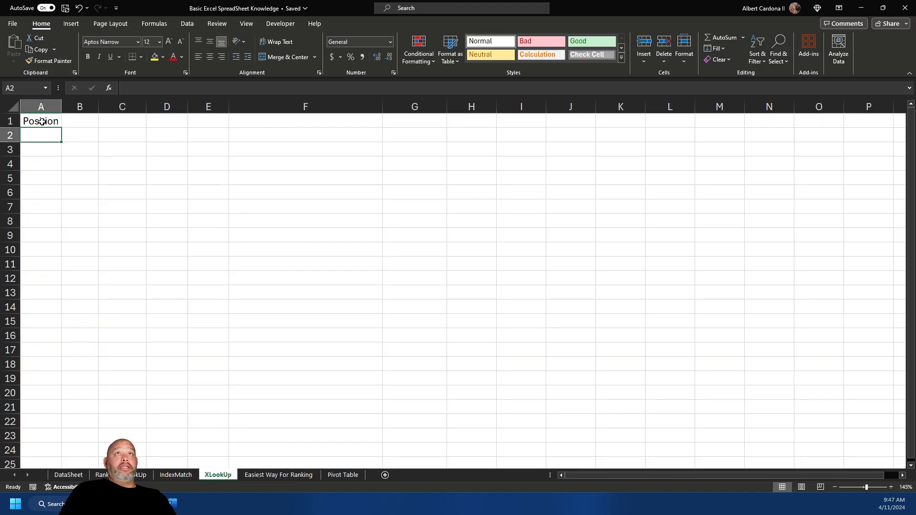
pyautogui.click(37, 122)
pyautogui.moveTo(62, 128); pyautogui.dragTo(504, 447)
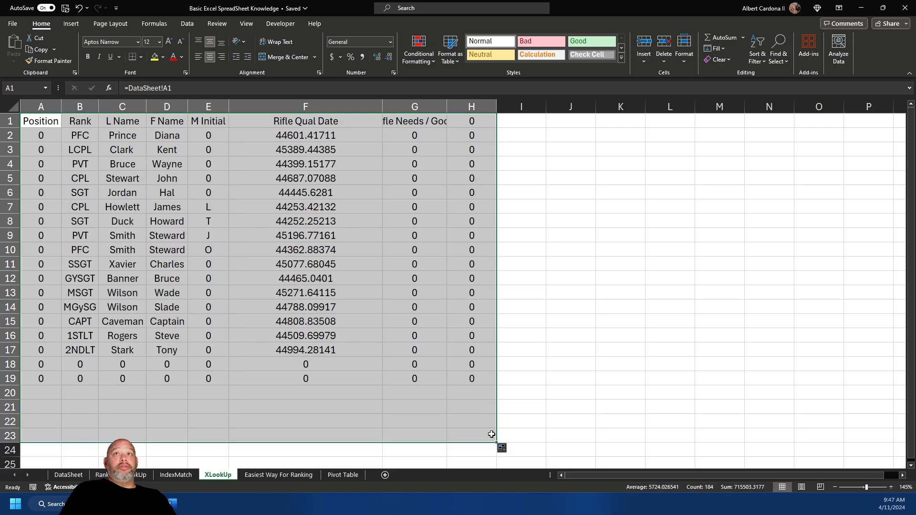
# Delete the surplus column H, beside the Rifle Needs / Good column
pyautogui.click(471, 107)
pyautogui.rightClick(473, 112)
pyautogui.click(485, 218)
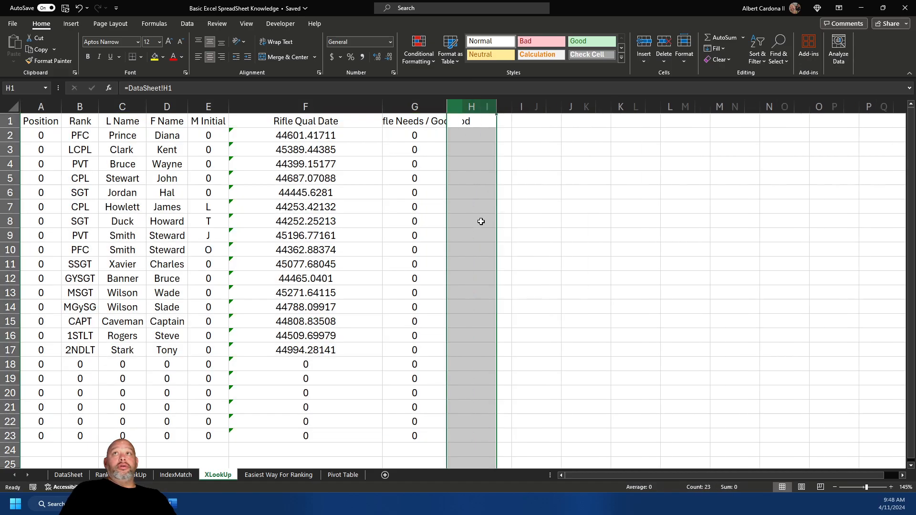
# Delete the surplus rows 18 to 23 and clear the zeros in G2:G17 under Rifle Needs / Good
pyautogui.moveTo(45, 365); pyautogui.dragTo(236, 389)
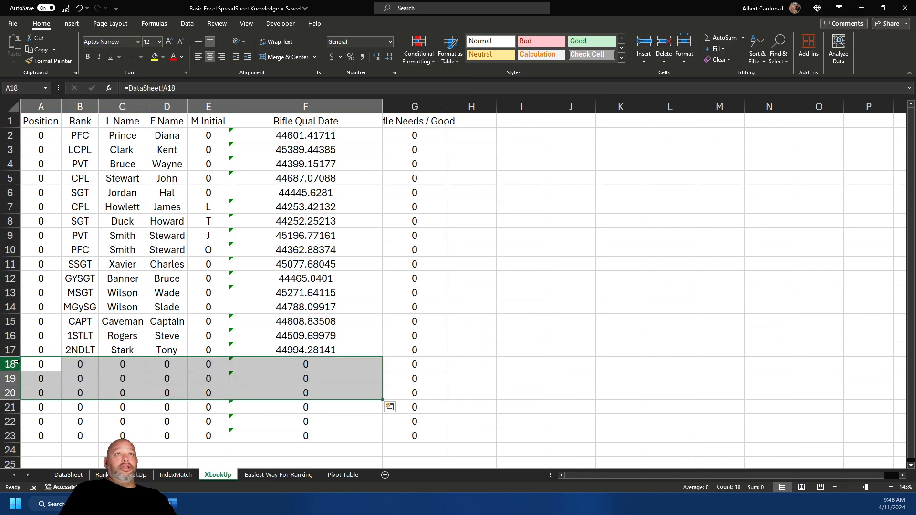
pyautogui.moveTo(10, 364); pyautogui.dragTo(10, 437)
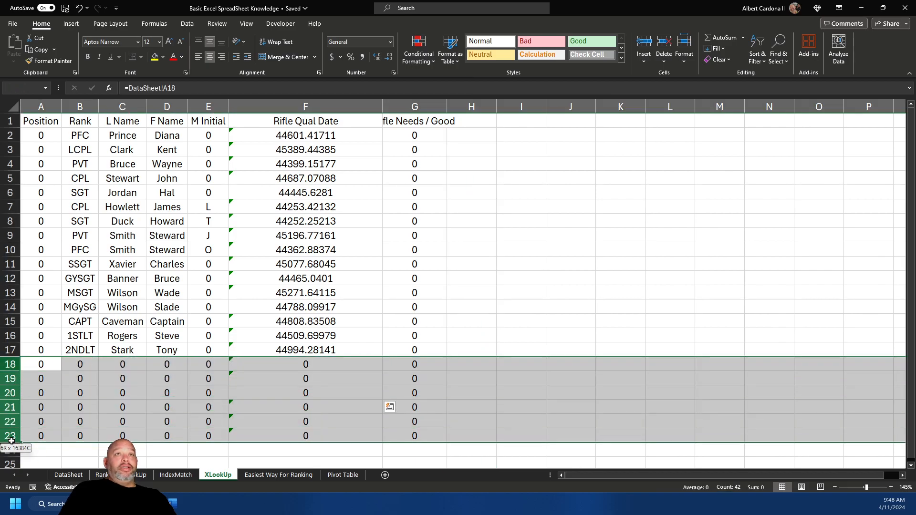
pyautogui.rightClick(15, 405)
pyautogui.click(38, 314)
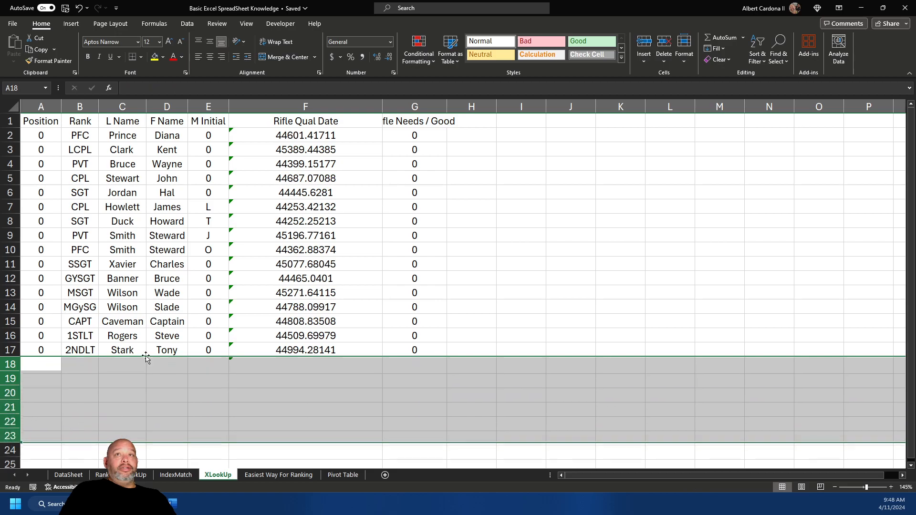
pyautogui.moveTo(426, 134); pyautogui.dragTo(412, 347)
pyautogui.press('Delete')
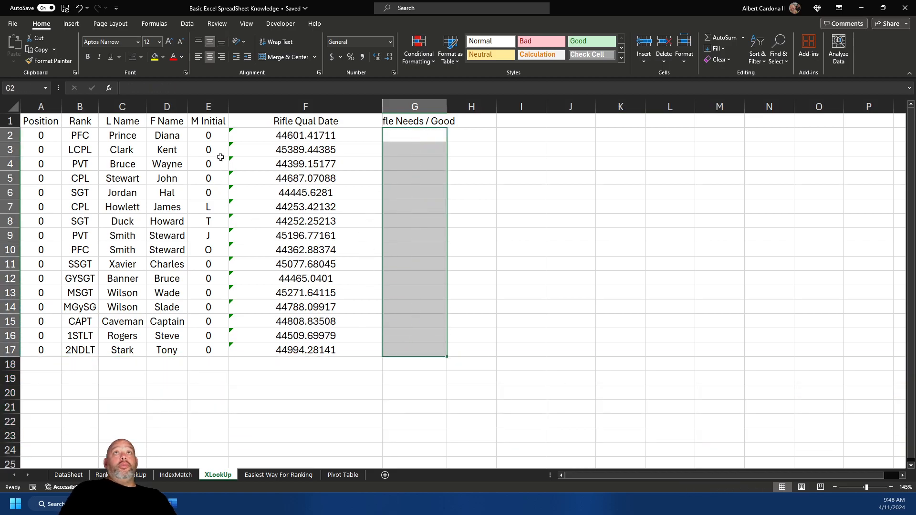
# Replace the M Initial formula in E2 with =IF(DataSheet!E2="","",DataSheet!E2)
pyautogui.click(206, 132)
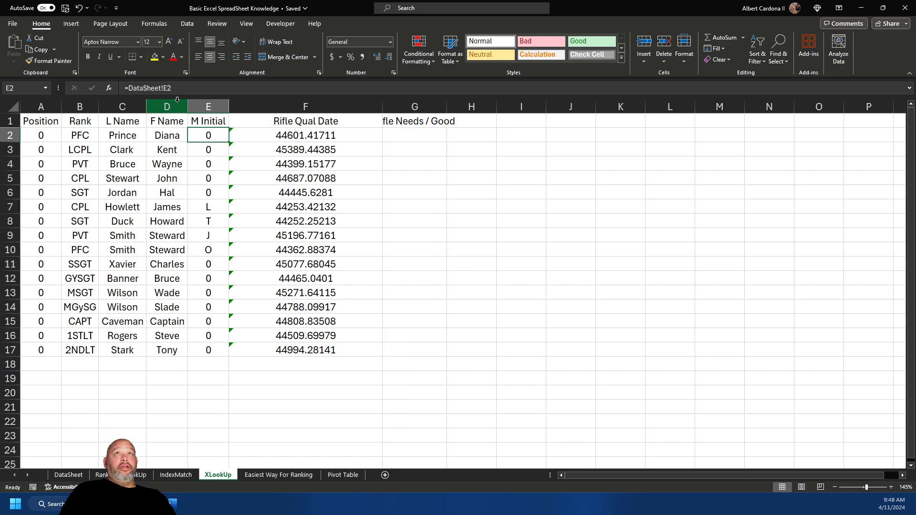
pyautogui.click(177, 90)
pyautogui.press('BackSpace')
pyautogui.press('BackSpace')
pyautogui.press('BackSpace')
pyautogui.press('BackSpace')
pyautogui.press('BackSpace')
pyautogui.press('BackSpace')
pyautogui.press('BackSpace')
pyautogui.press('BackSpace')
pyautogui.press('BackSpace')
pyautogui.press('BackSpace')
pyautogui.press('BackSpace')
pyautogui.press('BackSpace')
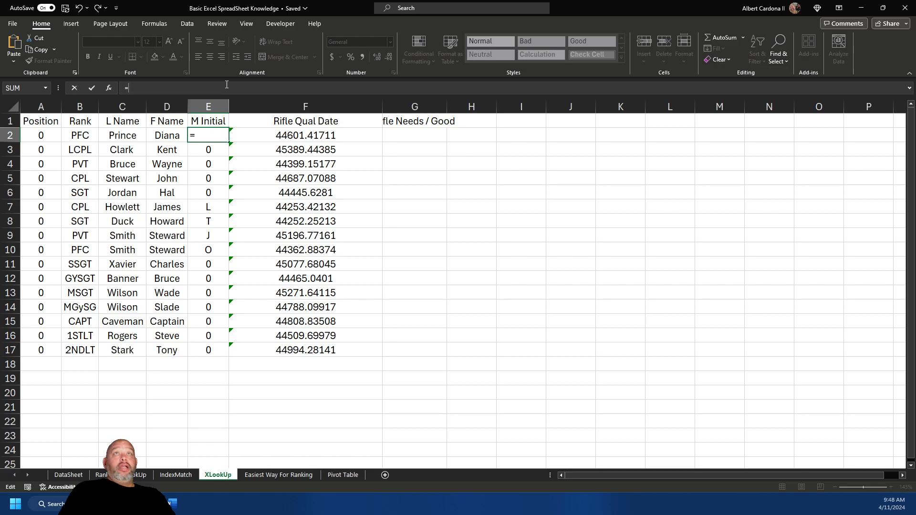
pyautogui.write('IF(')
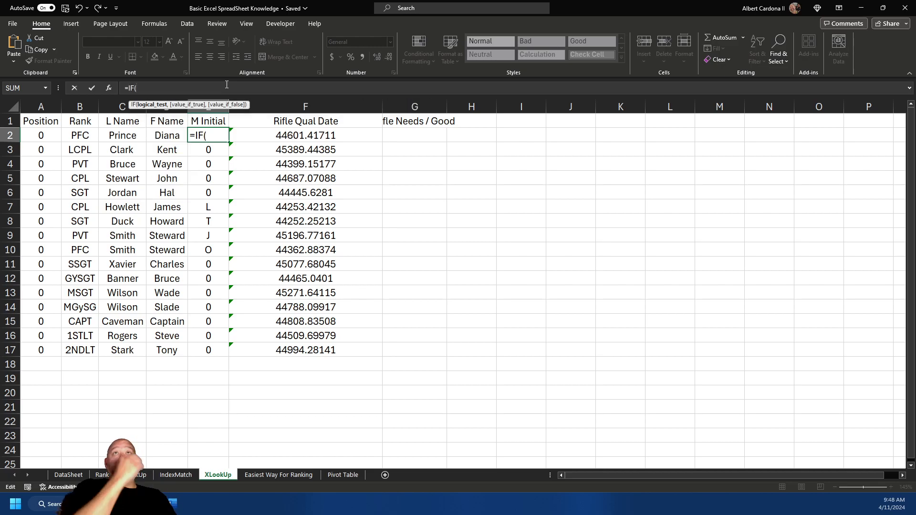
pyautogui.hotkey('ctrl', 'v')
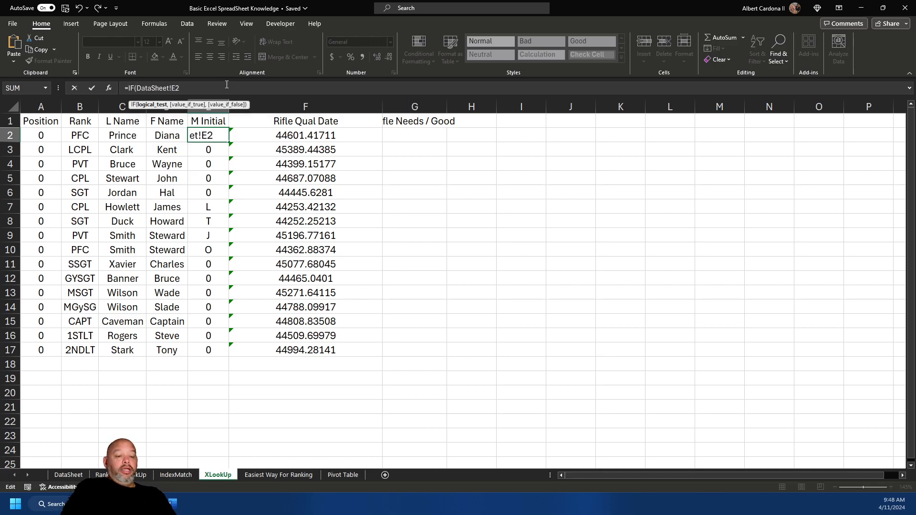
pyautogui.write('="",')
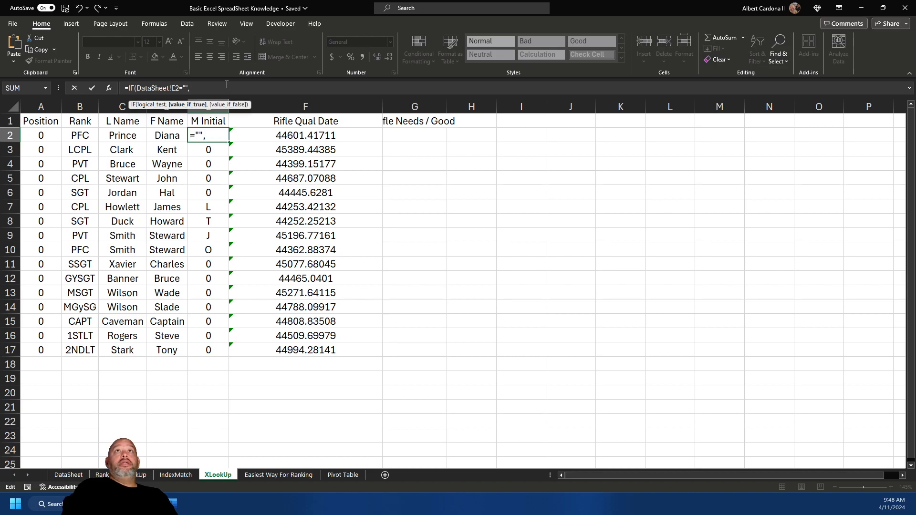
pyautogui.write('"",DataSheet!E2')
pyautogui.press('Return')
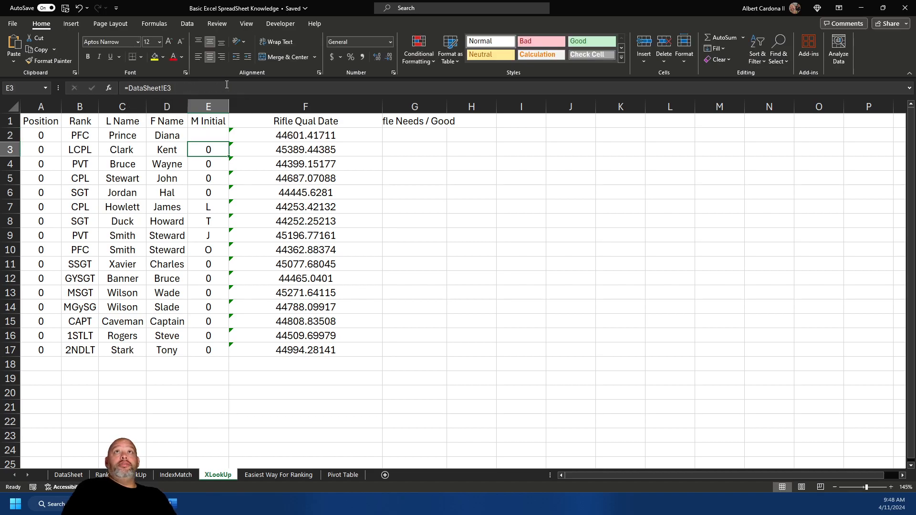
# Fill the E2 formula down to E17 and clear the contents of Position cells A2:A17
pyautogui.press('Up')
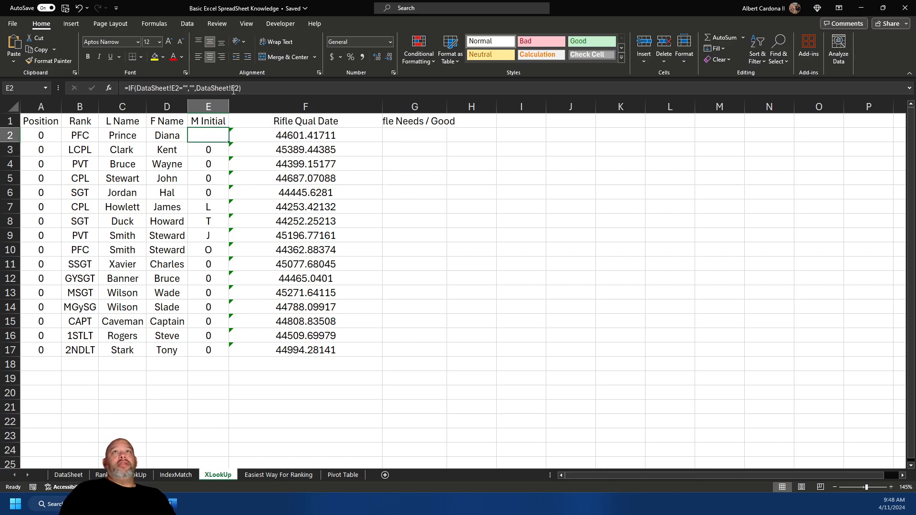
pyautogui.doubleClick(229, 142)
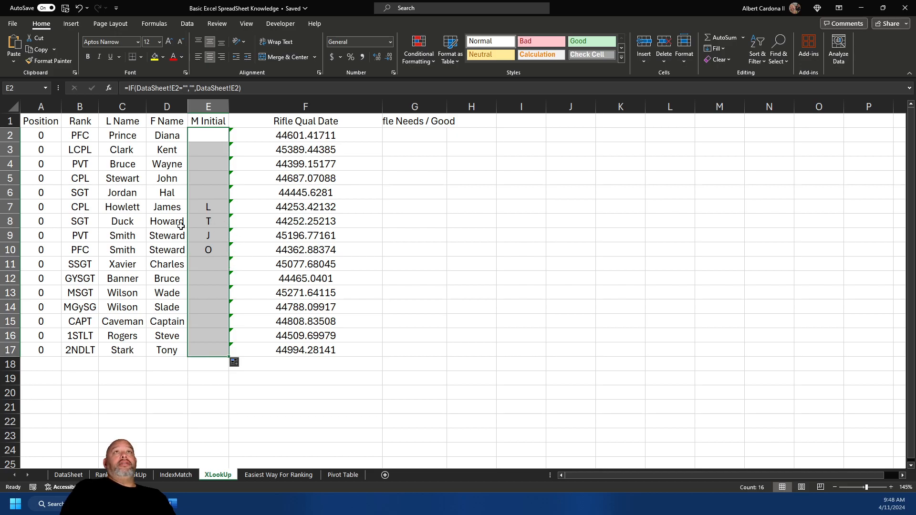
pyautogui.moveTo(40, 143); pyautogui.dragTo(39, 346)
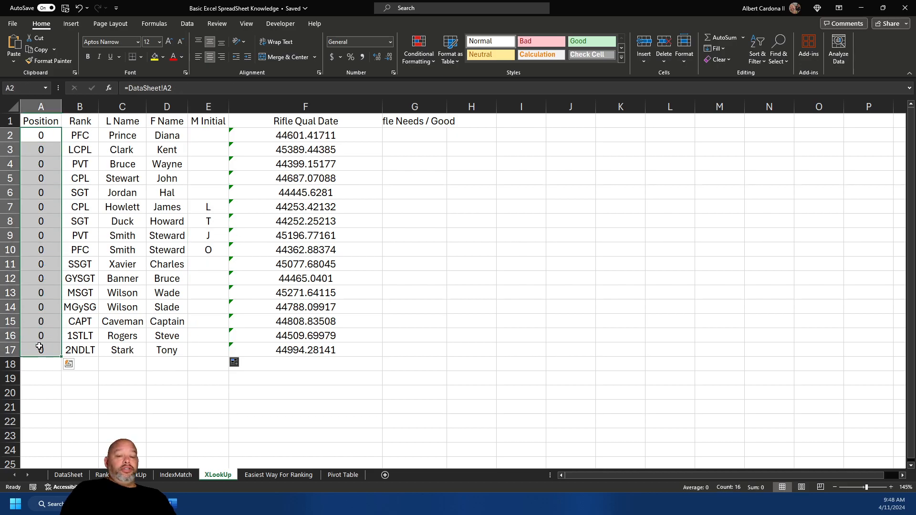
pyautogui.press('Delete')
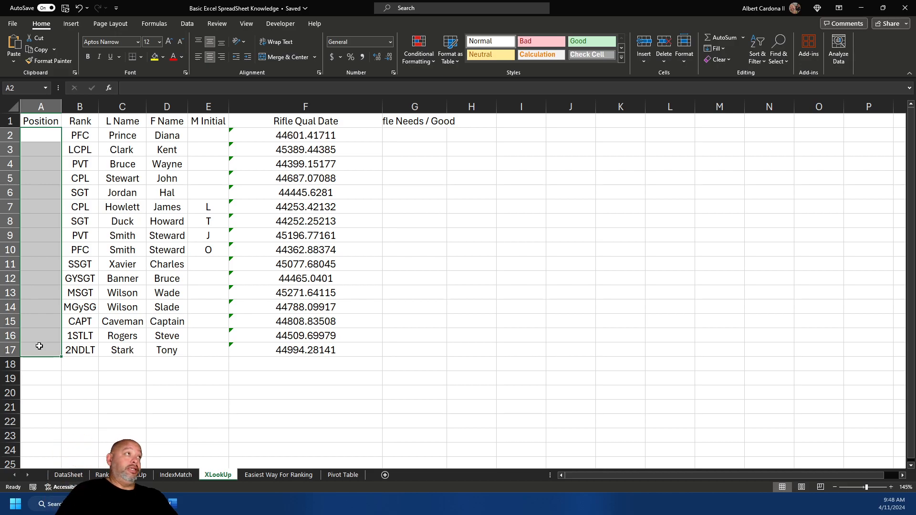
# Start an XLOOKUP formula in A2 with lookup value b2 and the Abr Rank range Rank!D1:D28 as lookup array
pyautogui.click(56, 135)
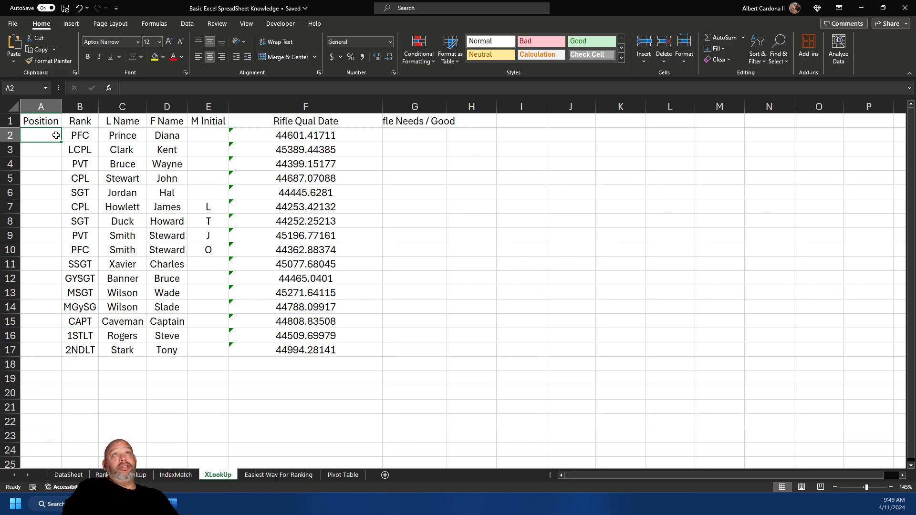
pyautogui.write('x=xl')
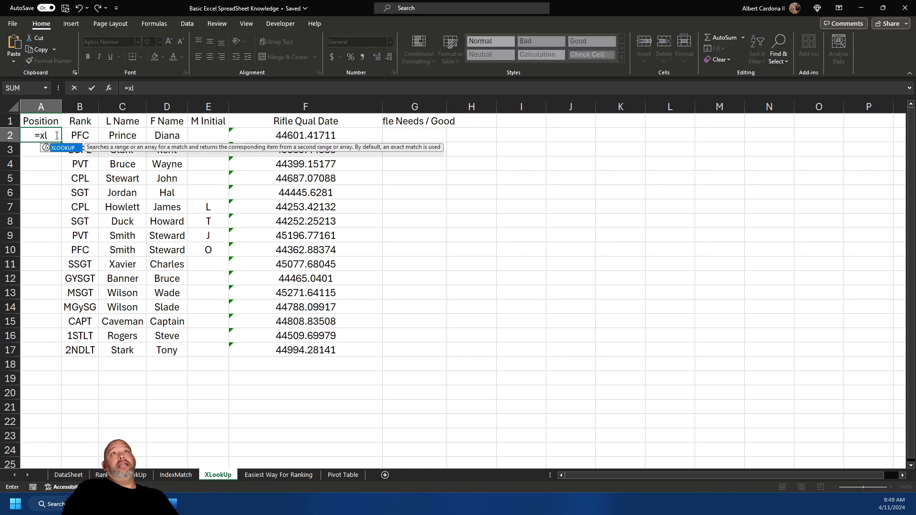
pyautogui.press('Tab')
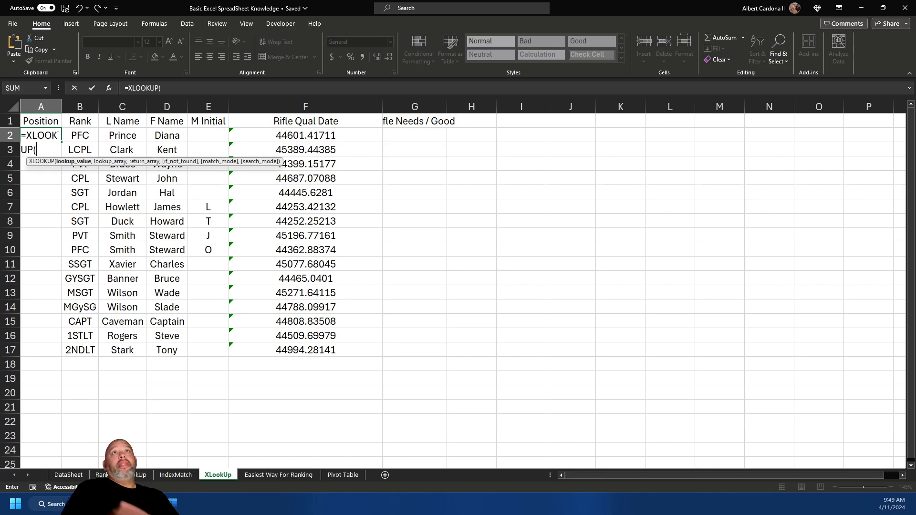
pyautogui.write('b2,')
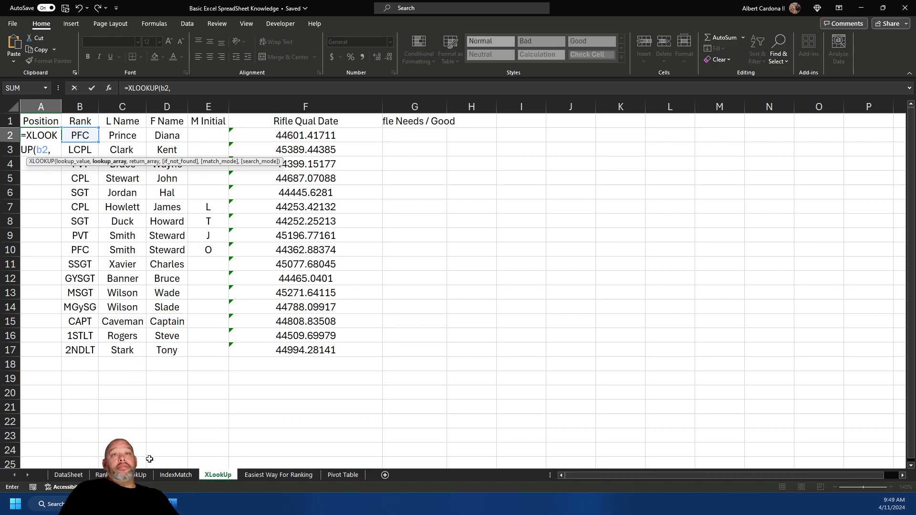
pyautogui.click(102, 475)
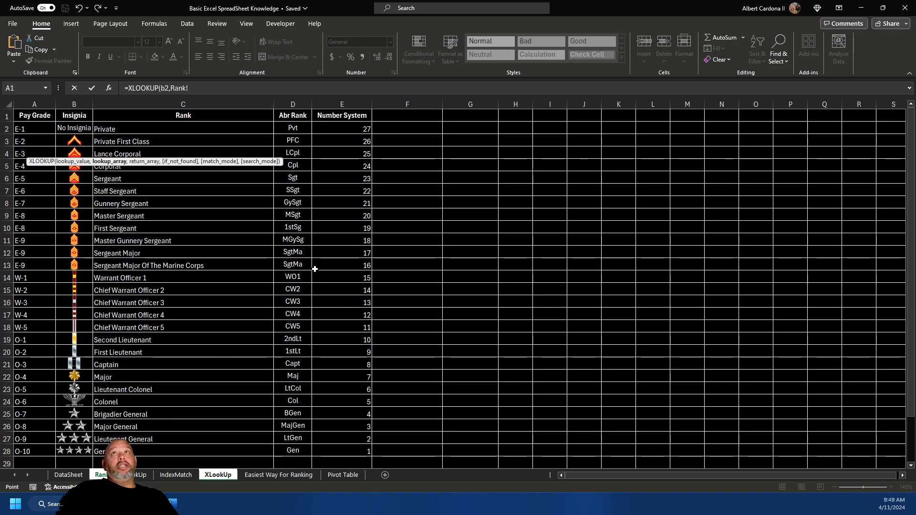
pyautogui.click(289, 117)
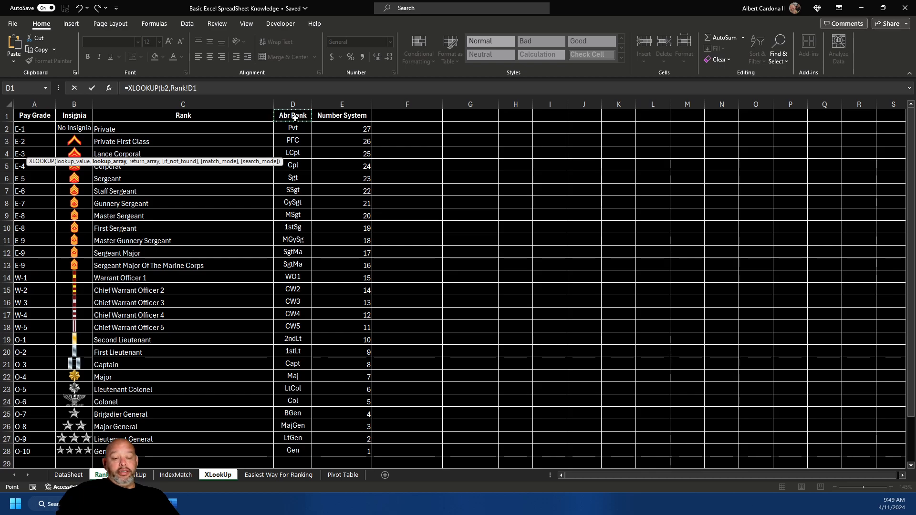
pyautogui.hotkey('ctrl', 'shift', 'Down')
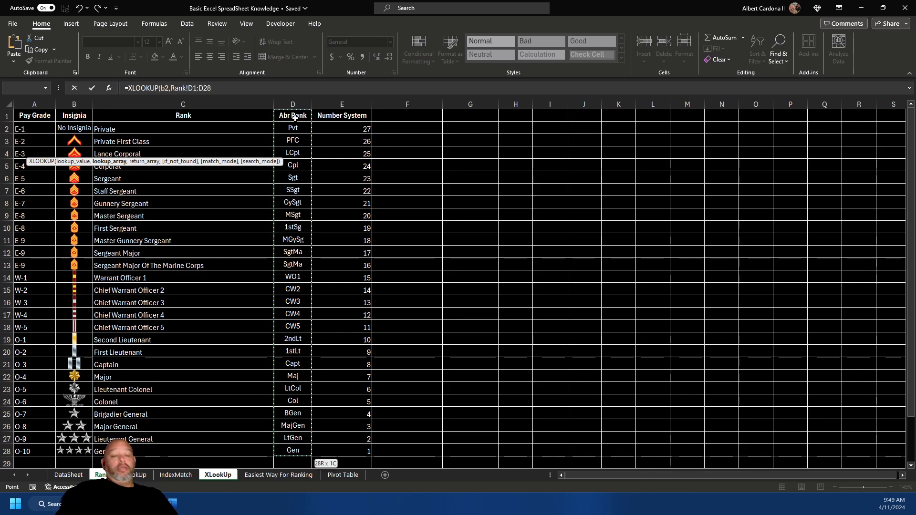
pyautogui.write(',')
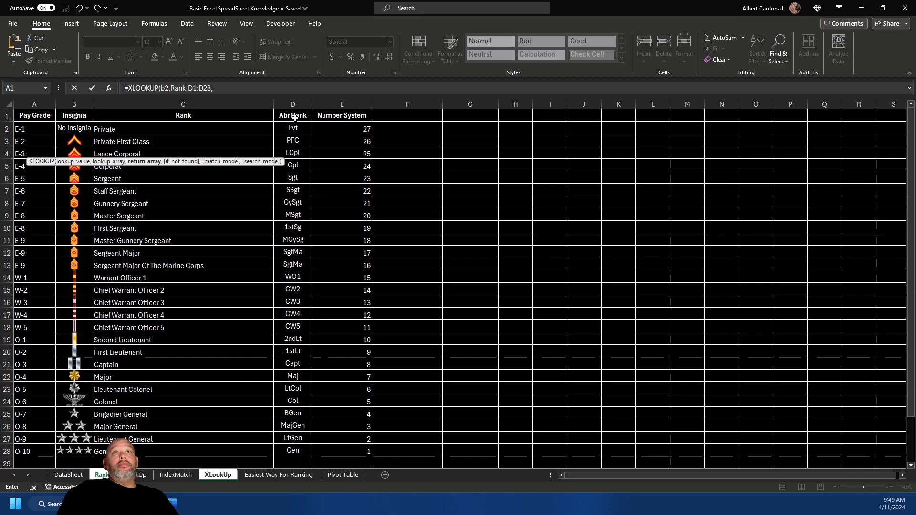
# Add the Number System range Rank!E1:E28 as the XLOOKUP return array, followed by a comma
pyautogui.click(325, 117)
pyautogui.hotkey('ctrl', 'shift', 'Down')
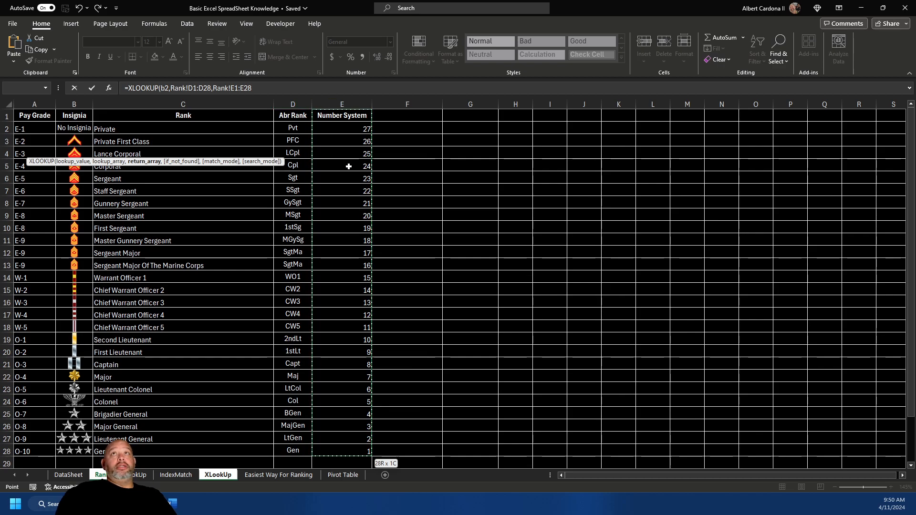
pyautogui.click(267, 90)
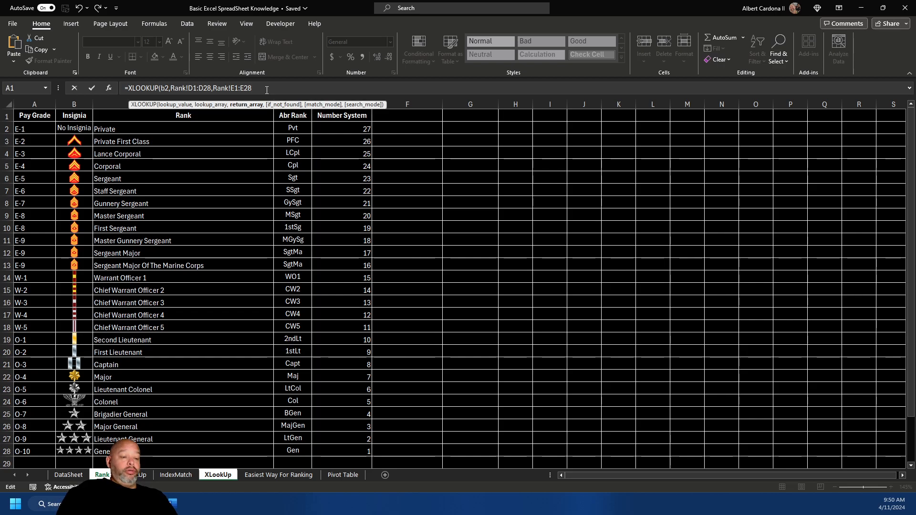
pyautogui.write('<')
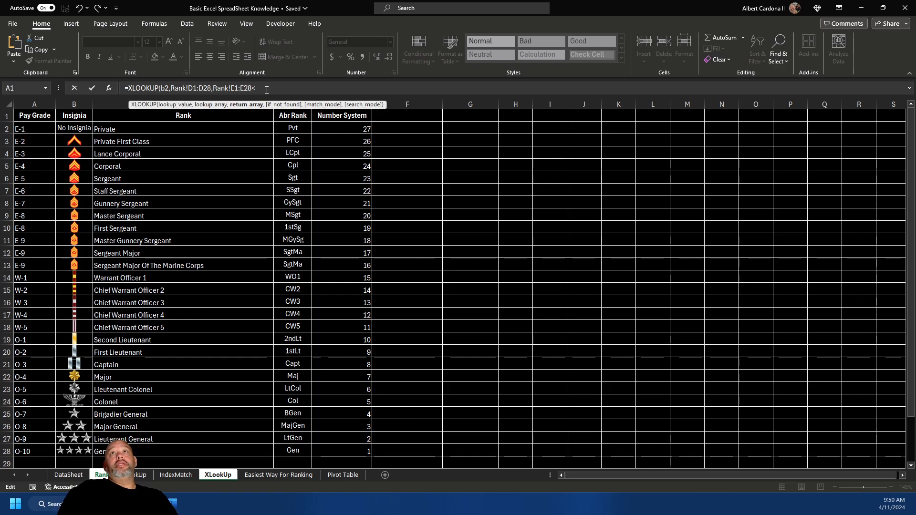
pyautogui.press('BackSpace')
pyautogui.write(',')
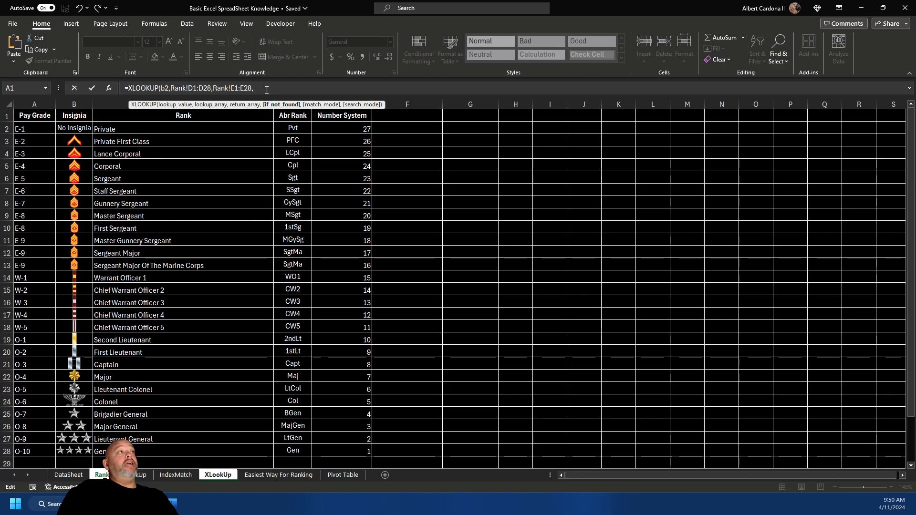
# Set the XLOOKUP not-found text to "Error In Rank", omit the match mode and close the formula with a parenthesis
pyautogui.write('"')
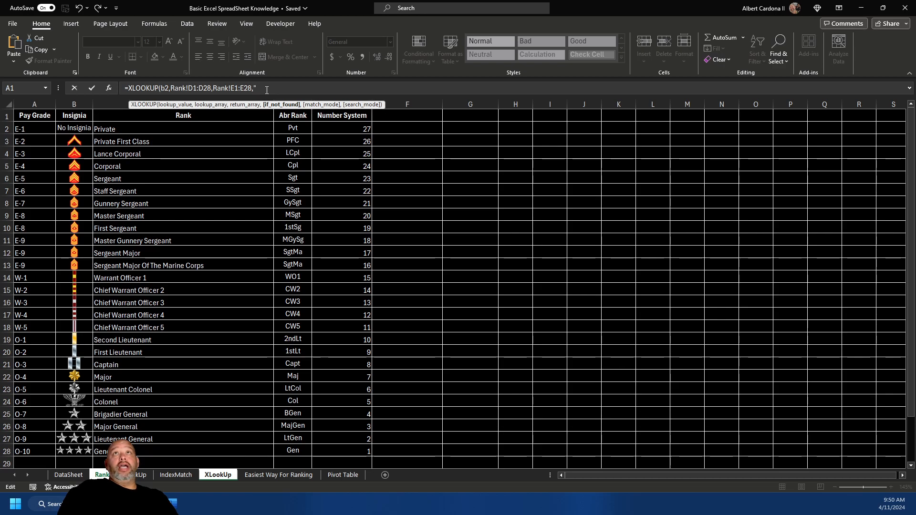
pyautogui.write('Erro')
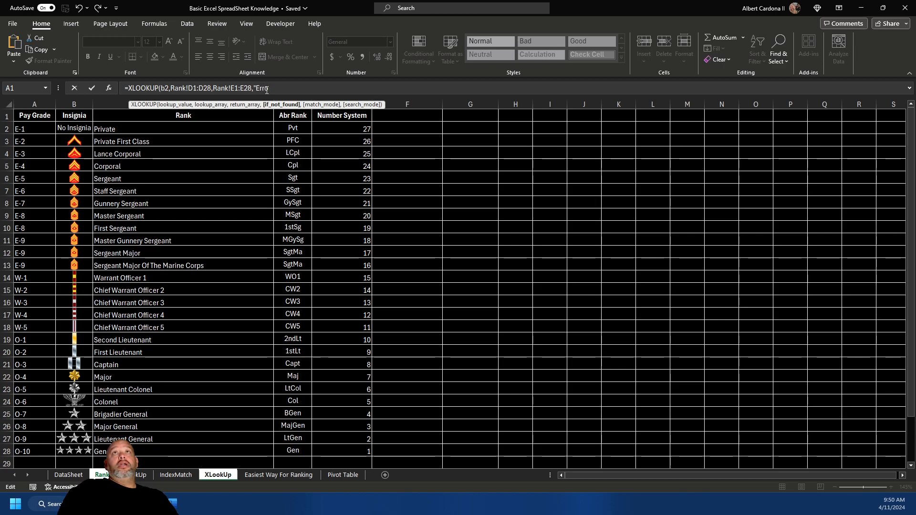
pyautogui.write('r In Rank')
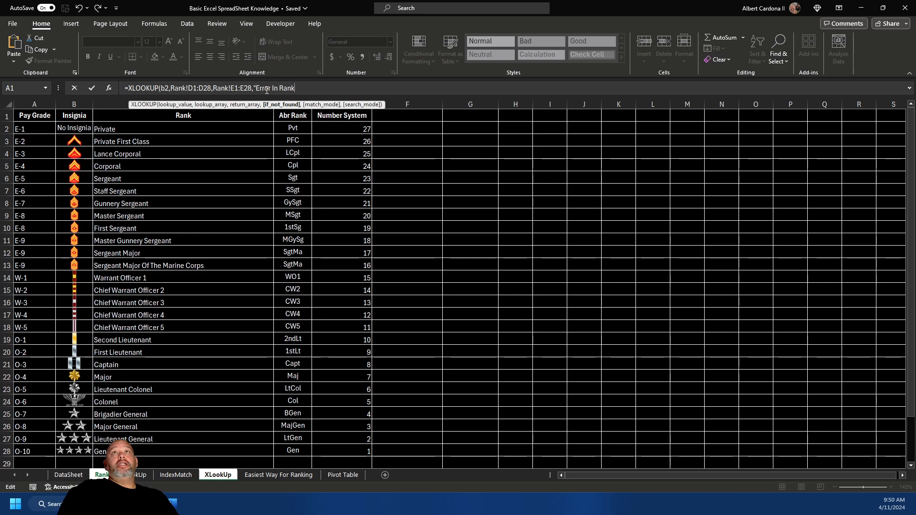
pyautogui.write('",')
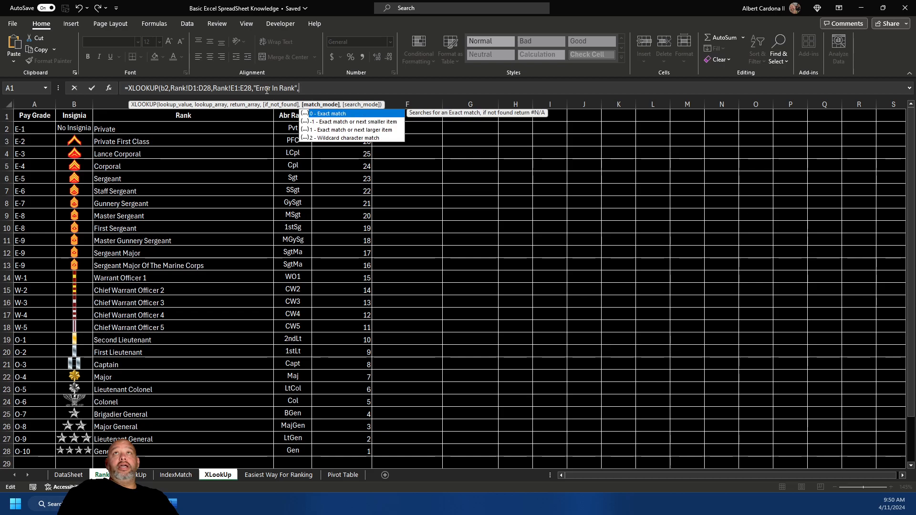
pyautogui.press('BackSpace')
pyautogui.write(')')
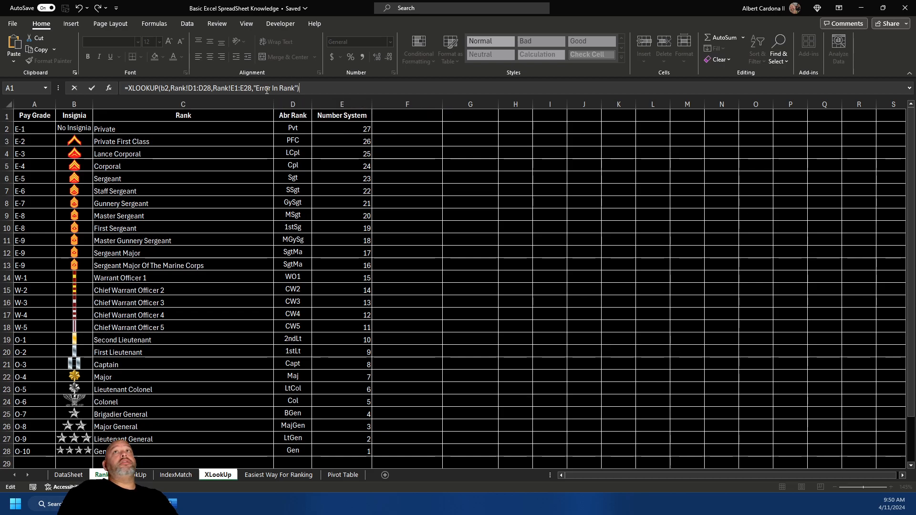
# Enter the XLOOKUP formula in A2, fill it down to A17 and autofit the Position column's width
pyautogui.press('Return')
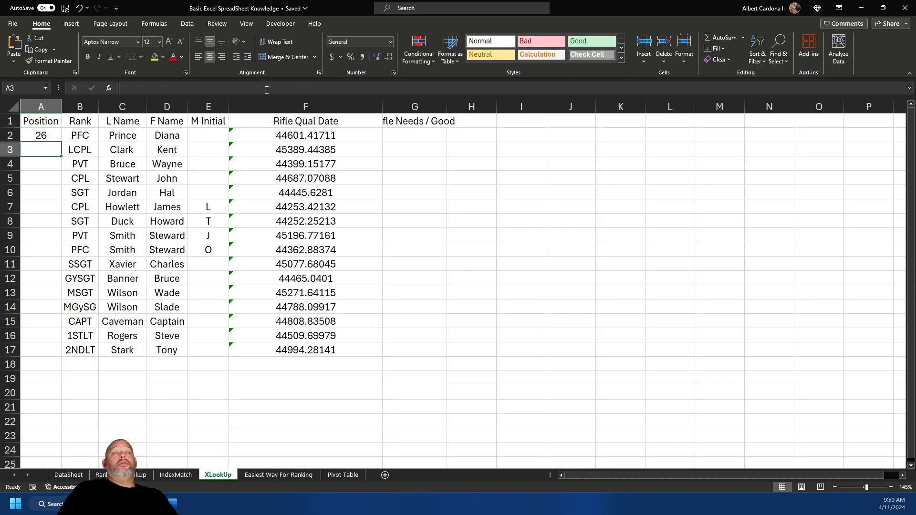
pyautogui.click(32, 136)
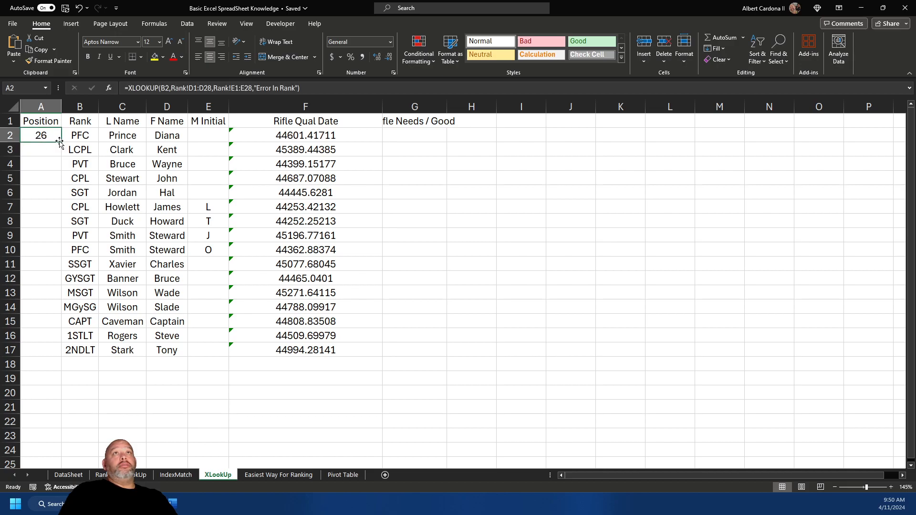
pyautogui.doubleClick(60, 143)
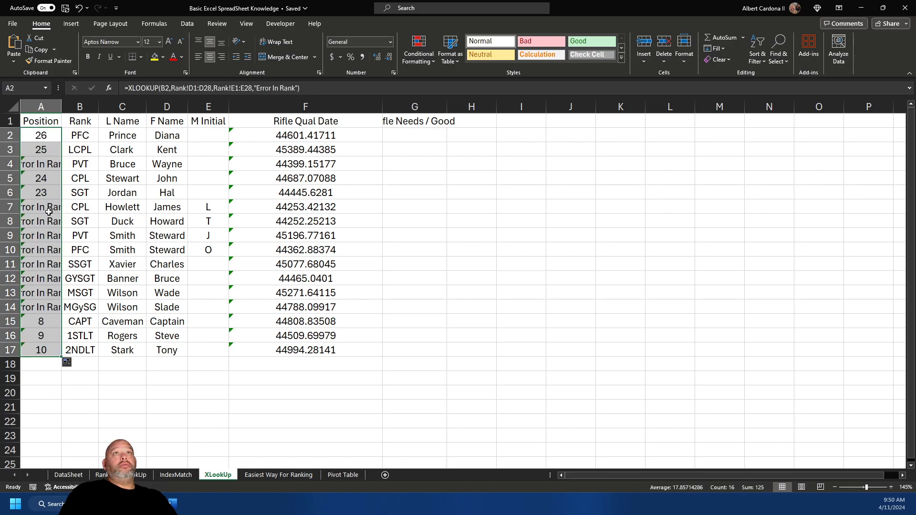
pyautogui.doubleClick(61, 107)
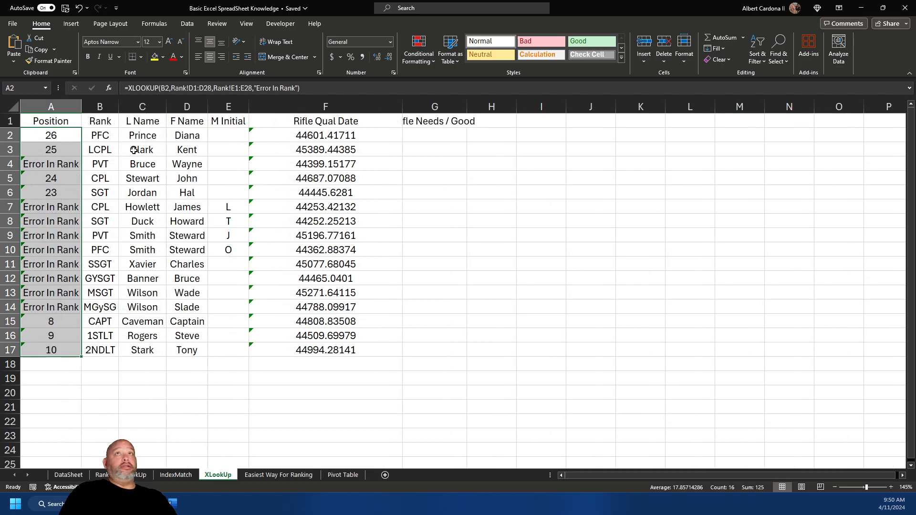
# Make the A2 lookup and return arrays absolute as Rank!$D$1:$D$28 and Rank!$E$1:$E$28, and refill the formula down to A17
pyautogui.click(205, 88)
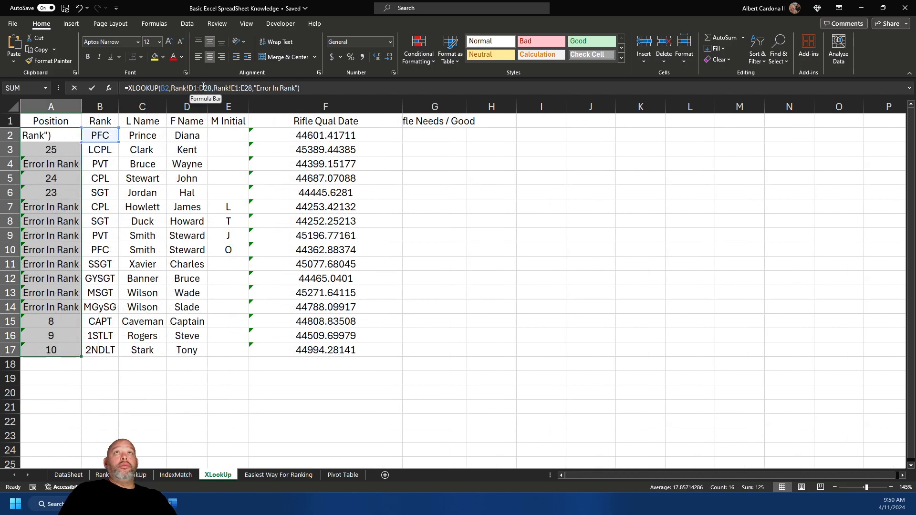
pyautogui.press('F4')
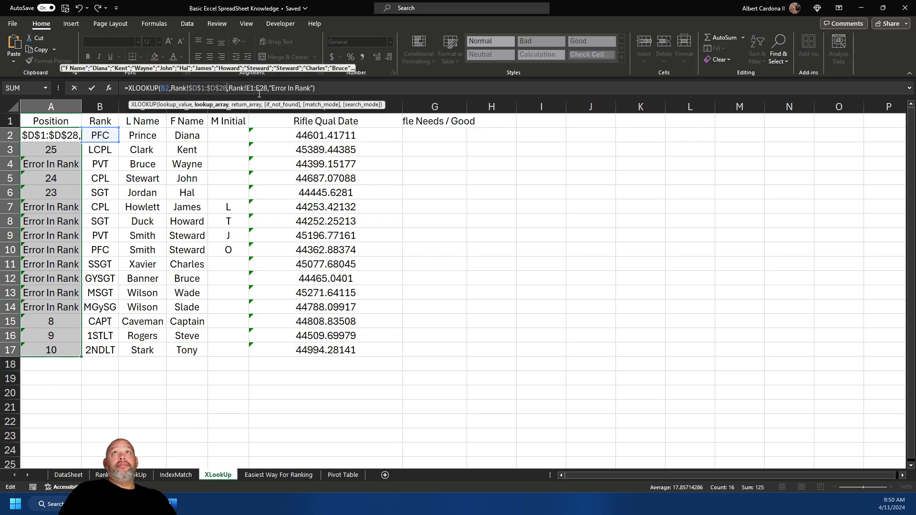
pyautogui.click(261, 89)
pyautogui.press('F4')
pyautogui.hotkey('ctrl', 'Return')
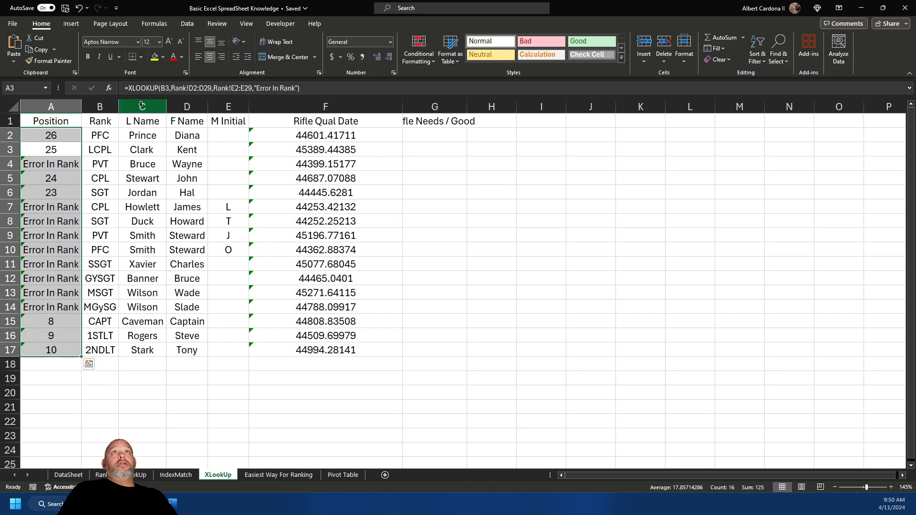
pyautogui.click(72, 135)
pyautogui.doubleClick(82, 142)
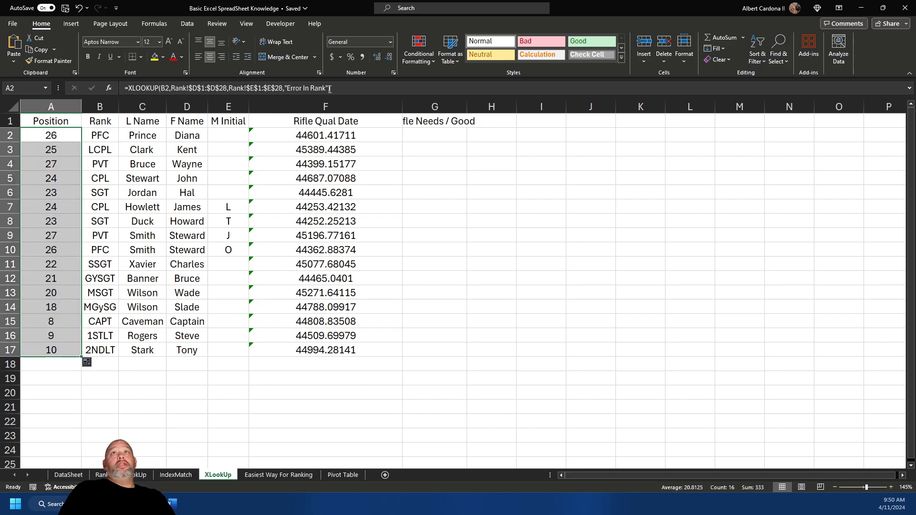
# Format the Rifle Qual Date column in long date format and autofit the Rifle Needs / Good column's width
pyautogui.click(325, 107)
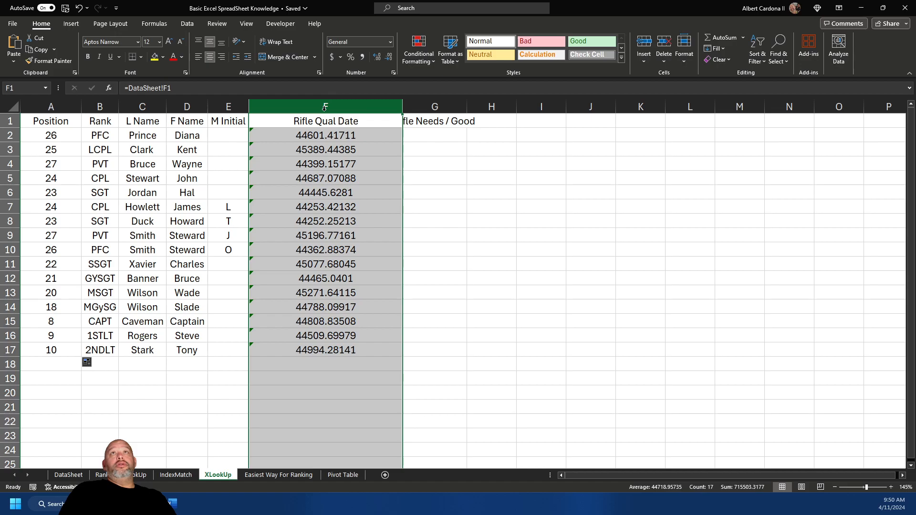
pyautogui.click(390, 42)
pyautogui.click(365, 177)
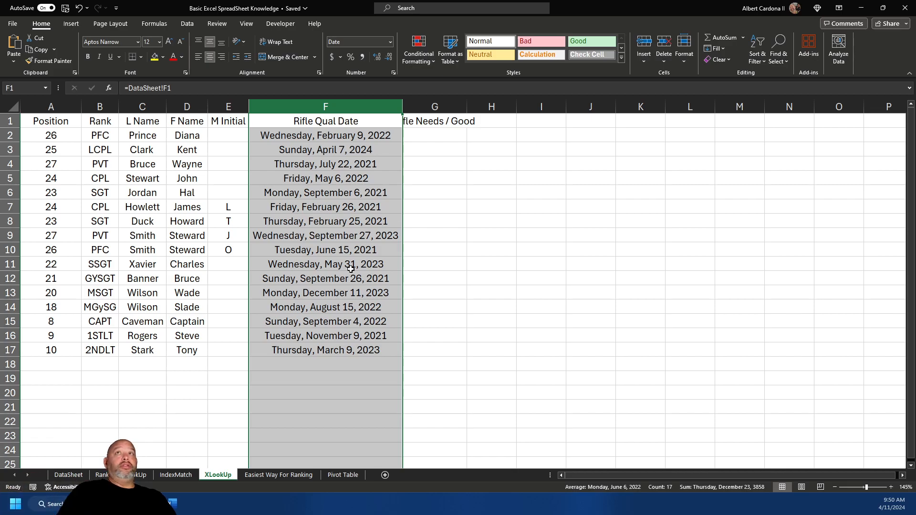
pyautogui.doubleClick(467, 104)
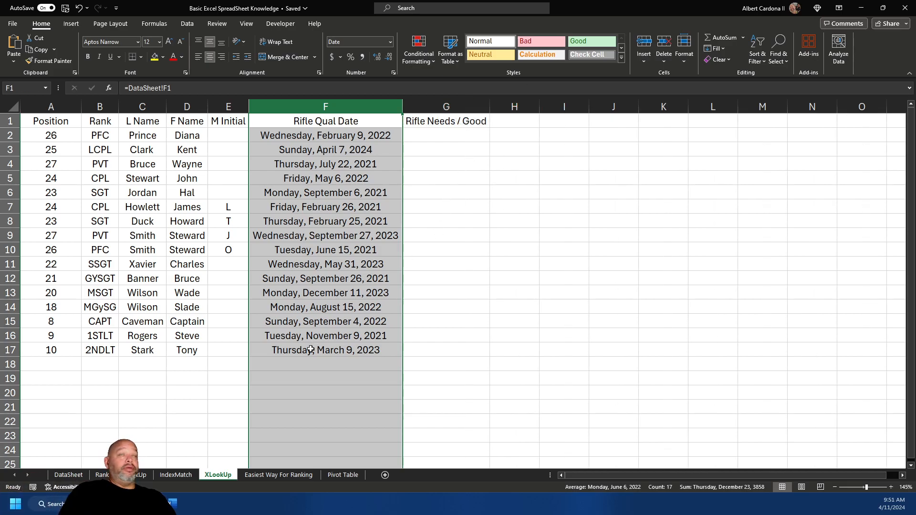
pyautogui.click(237, 388)
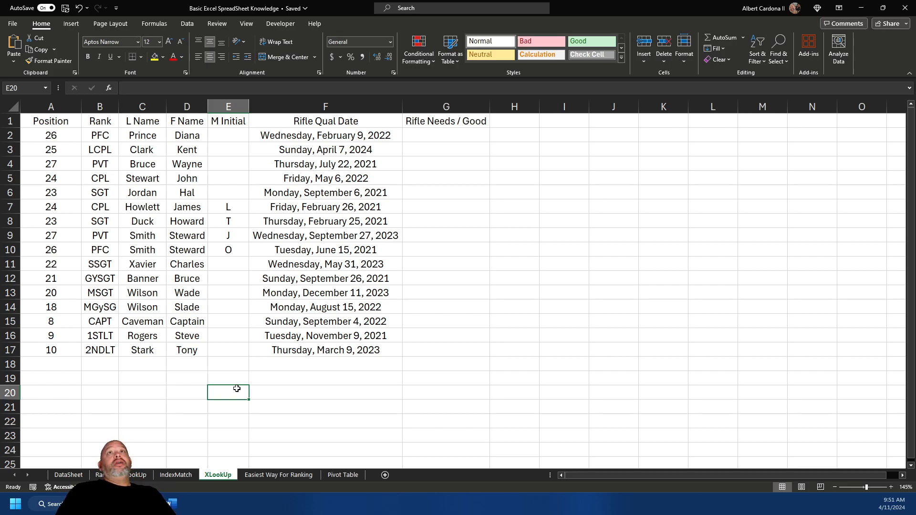
# Custom sort the whole sheet by Position smallest to largest, then by L Name, F Name and M Initial A to Z
pyautogui.click(14, 106)
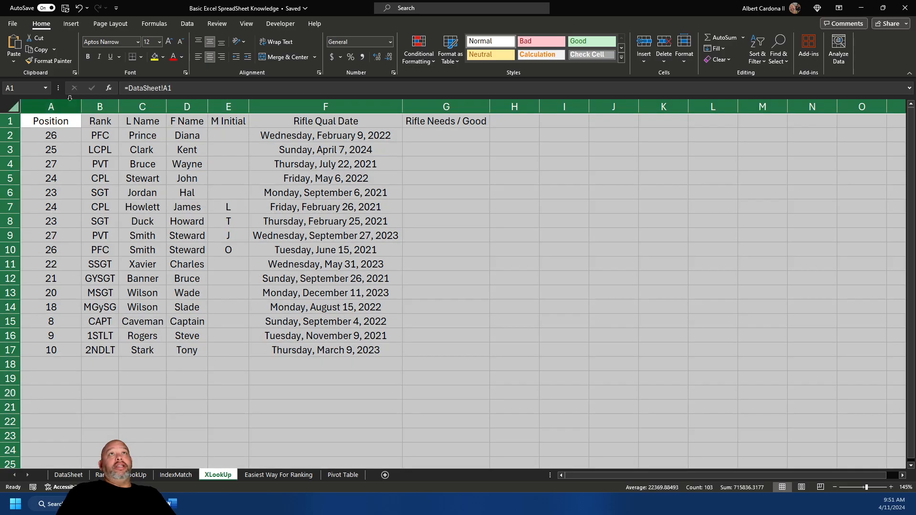
pyautogui.click(753, 61)
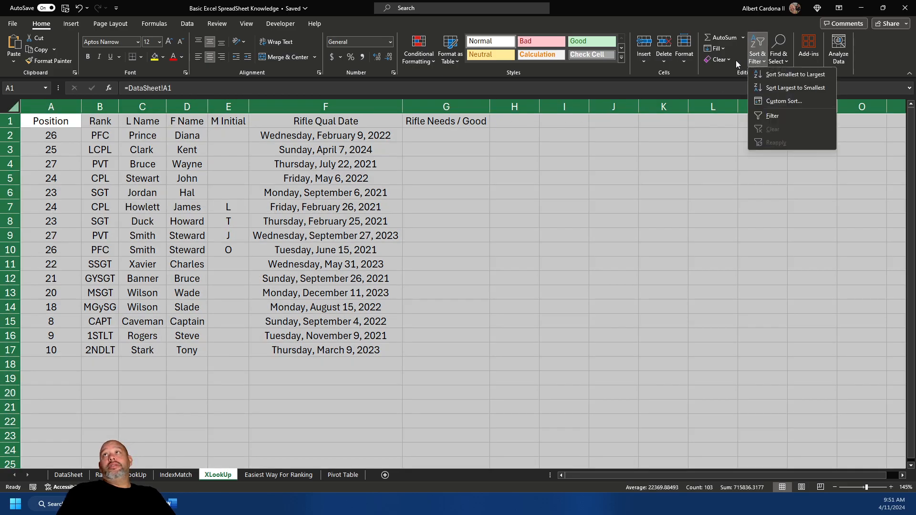
pyautogui.click(784, 101)
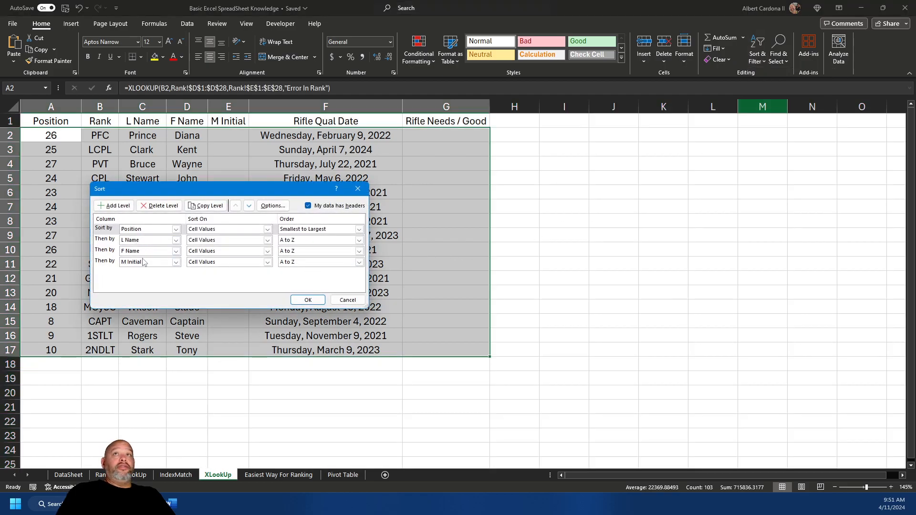
pyautogui.click(299, 301)
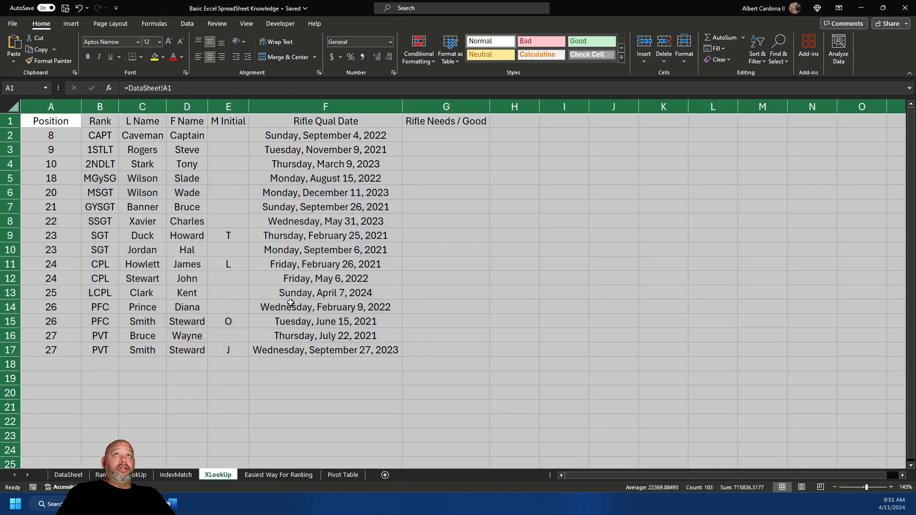
pyautogui.click(132, 208)
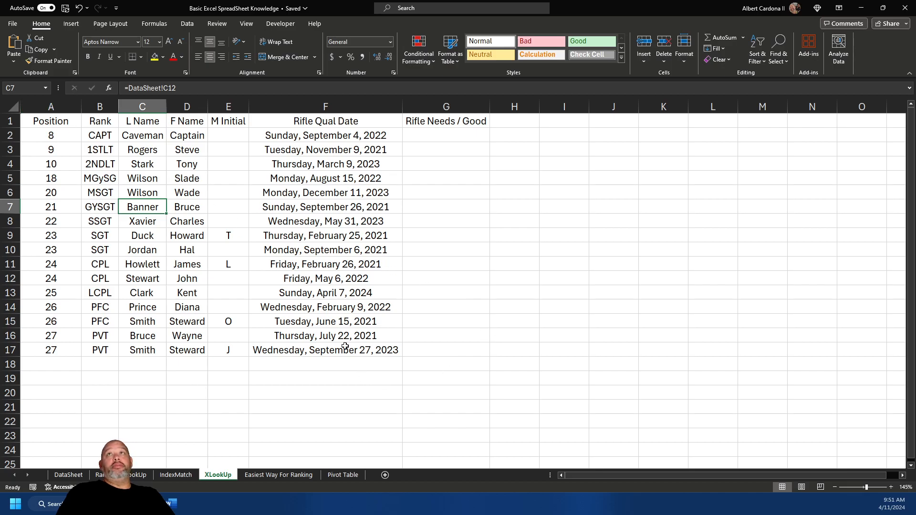
# On the Easiest Way For Ranking sheet, enter a formula in A1 that references DataSheet!A1
pyautogui.click(308, 477)
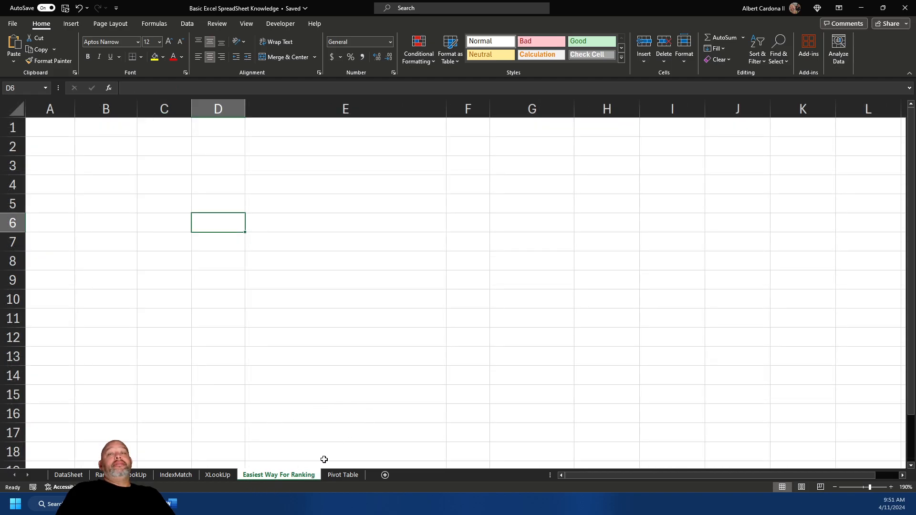
pyautogui.keyDown('ctrl'); pyautogui.scroll(-2, 324, 329); pyautogui.keyUp('ctrl')
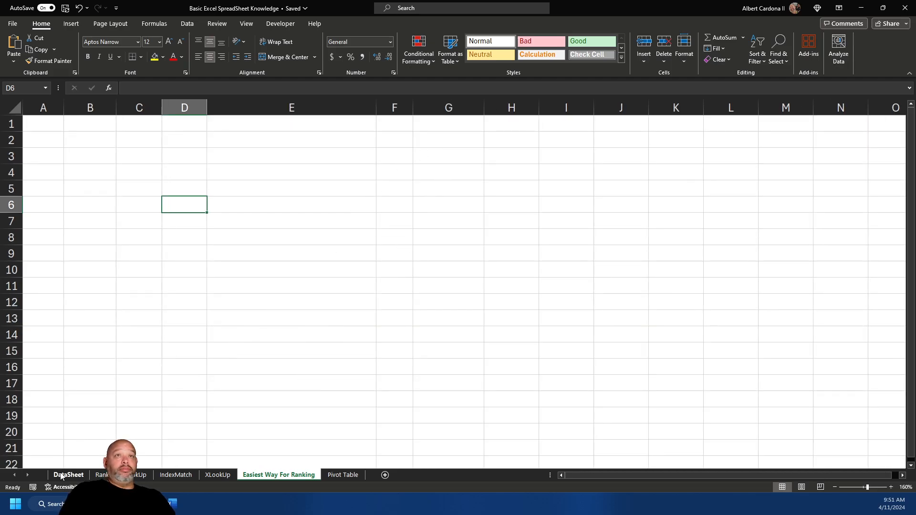
pyautogui.click(53, 126)
pyautogui.write('=')
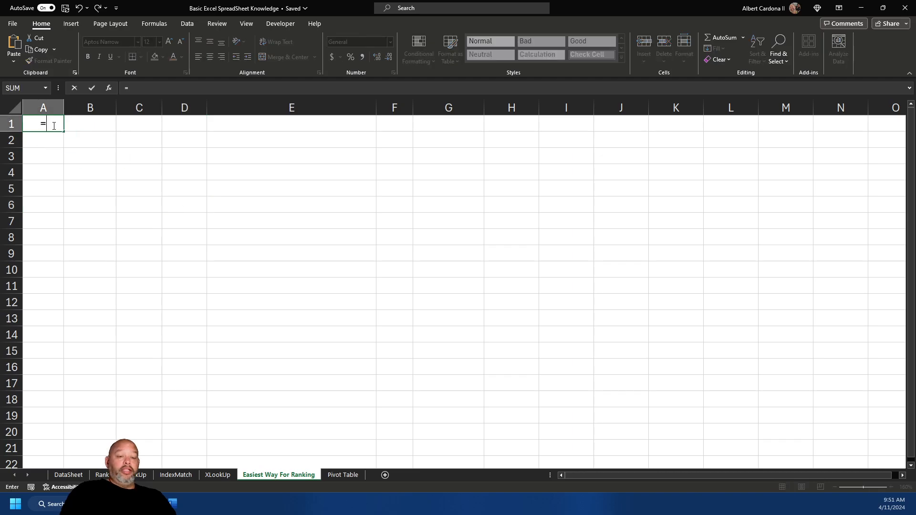
pyautogui.click(68, 475)
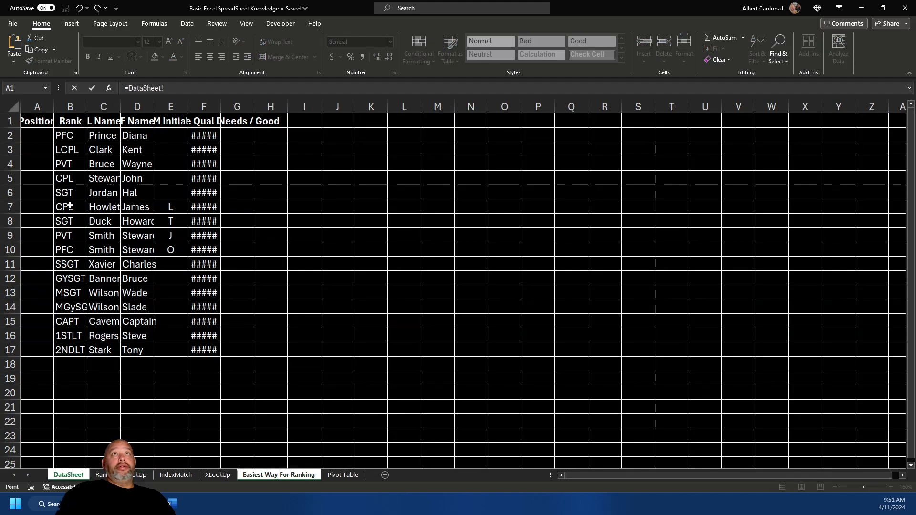
pyautogui.click(44, 121)
pyautogui.press('Return')
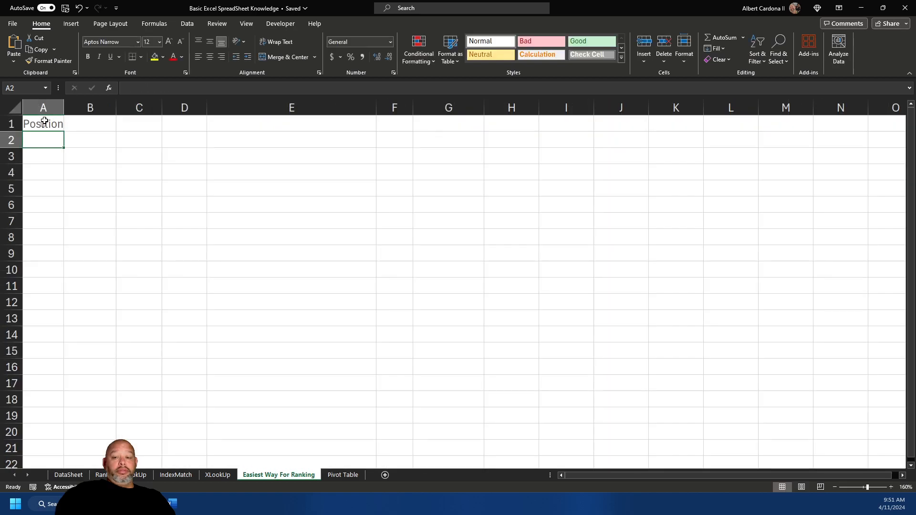
# Fill the A1 reference formula across to column H and down to row 60
pyautogui.click(47, 122)
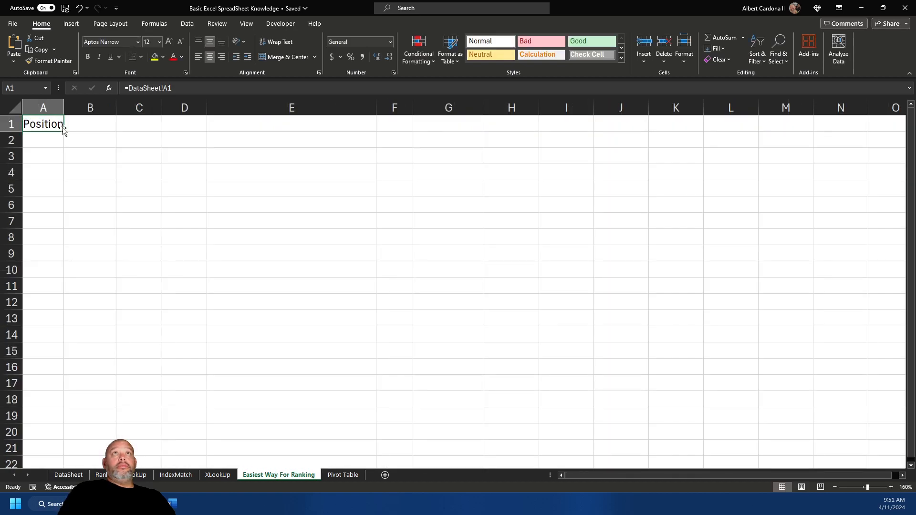
pyautogui.moveTo(64, 129); pyautogui.dragTo(545, 389)
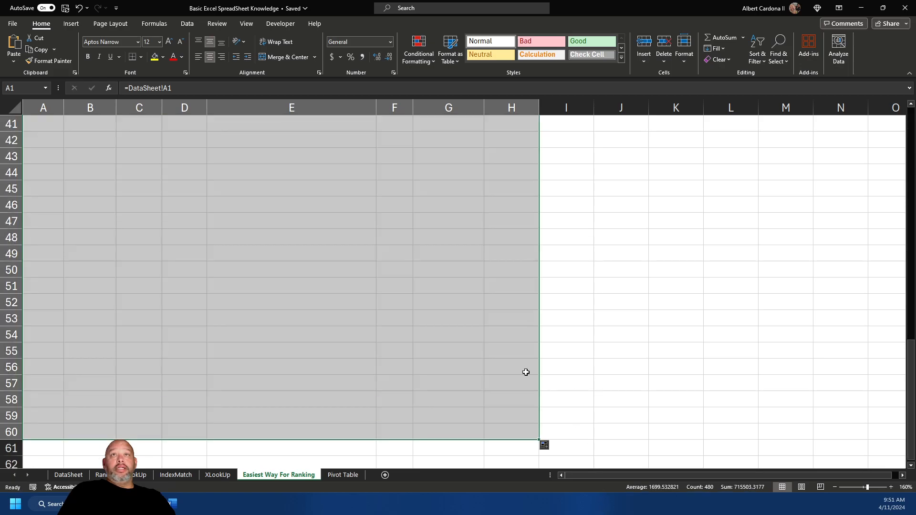
pyautogui.scroll(4, 48, 429)
pyautogui.scroll(-3, 68, 399)
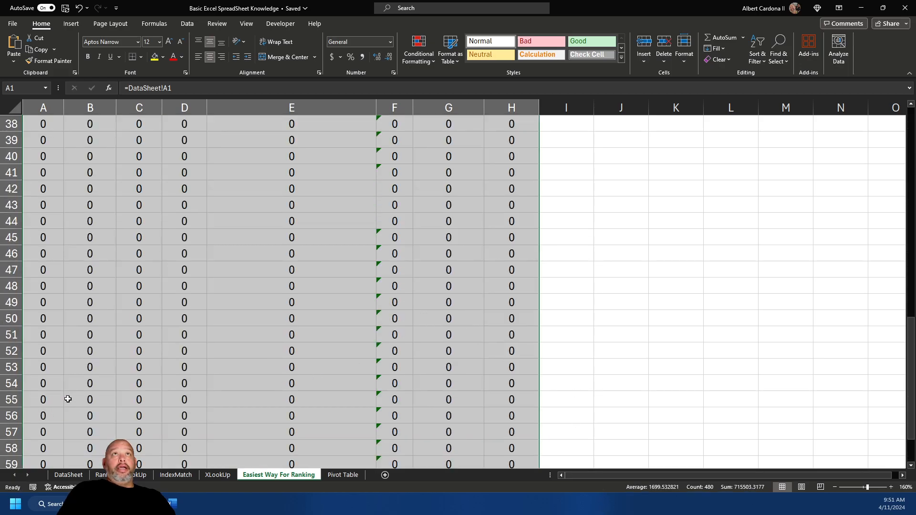
# Delete the surplus zero-filled rows 18 to 60 below the data
pyautogui.scroll(-3, 68, 399)
pyautogui.moveTo(11, 335); pyautogui.dragTo(7, 209)
pyautogui.rightClick(10, 205)
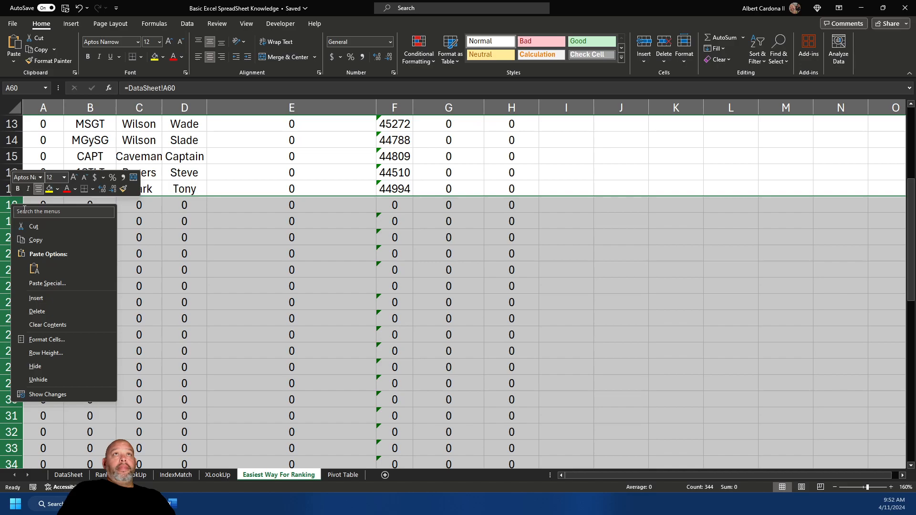
pyautogui.click(57, 312)
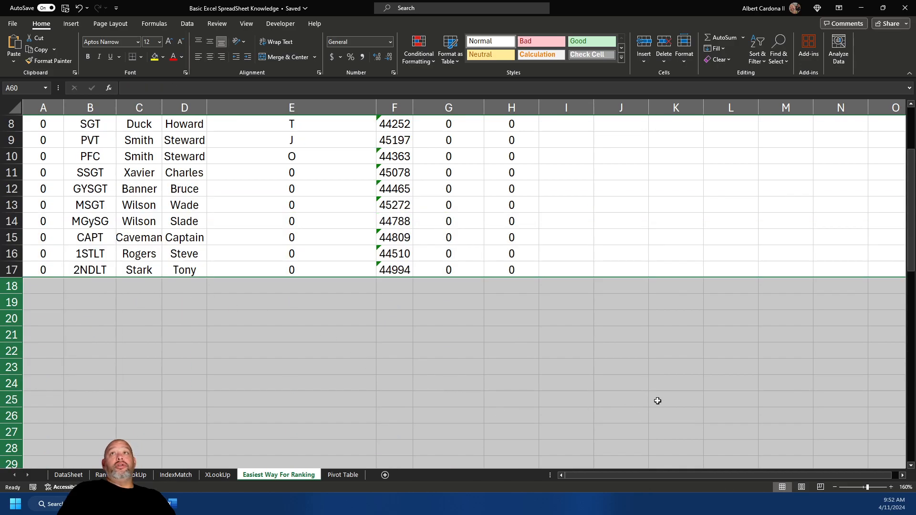
# Format the Rifle Qual Date column F in long date format and left-align it
pyautogui.scroll(3, 654, 399)
pyautogui.moveTo(413, 105); pyautogui.dragTo(412, 105)
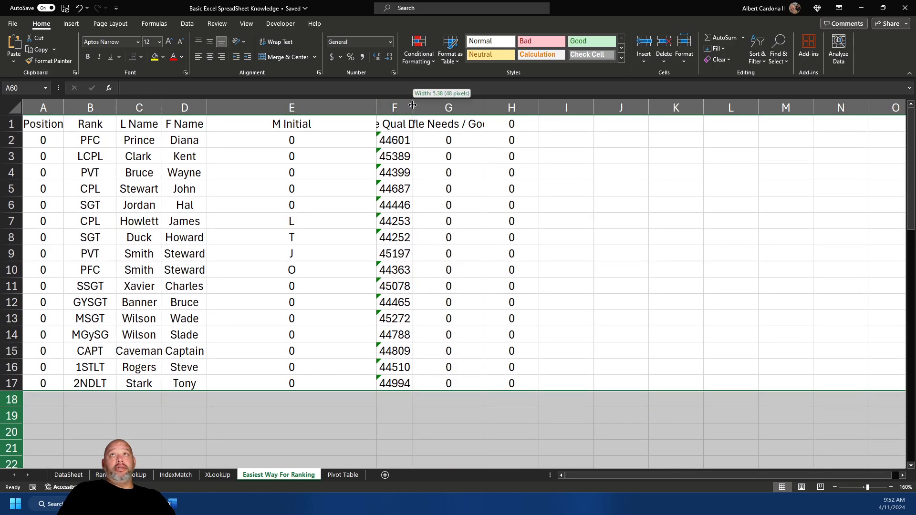
pyautogui.click(386, 103)
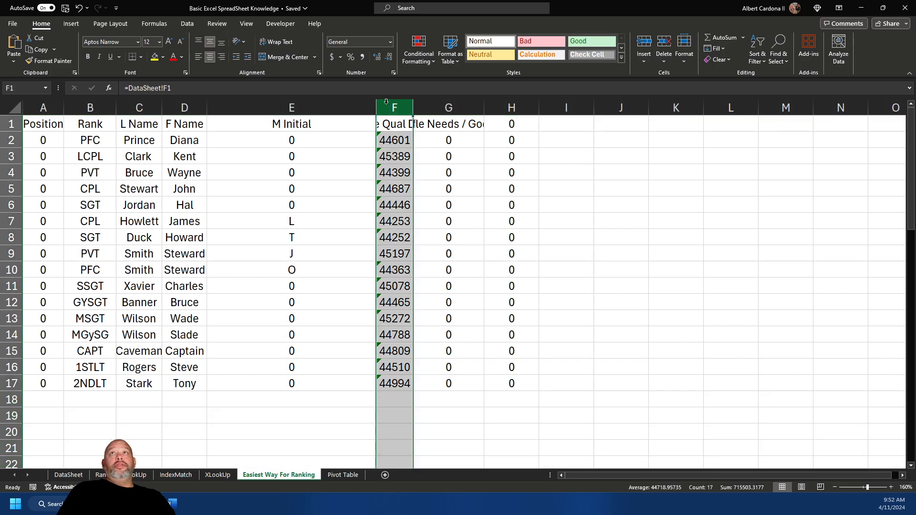
pyautogui.click(391, 41)
pyautogui.click(370, 165)
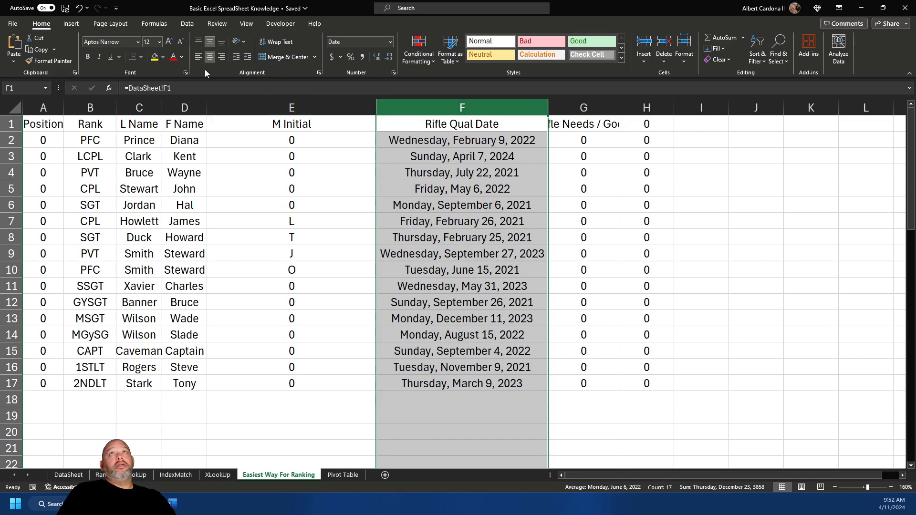
pyautogui.click(198, 57)
# Center the Rifle Qual Date header in F1 and make header row 1 bold
pyautogui.click(384, 125)
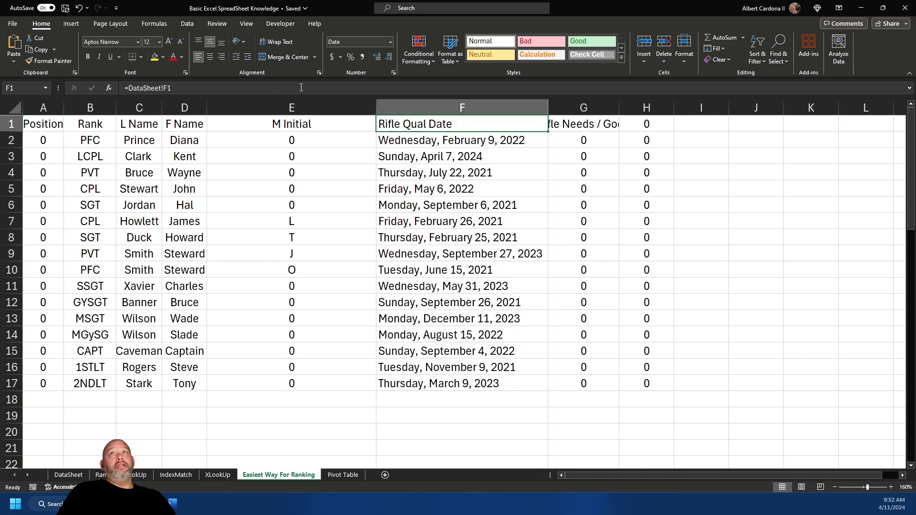
pyautogui.click(210, 57)
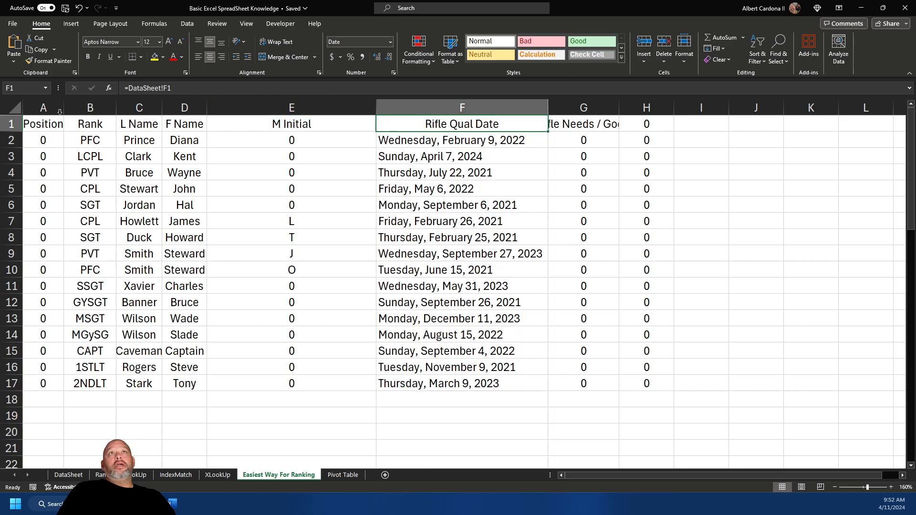
pyautogui.click(11, 123)
pyautogui.click(88, 57)
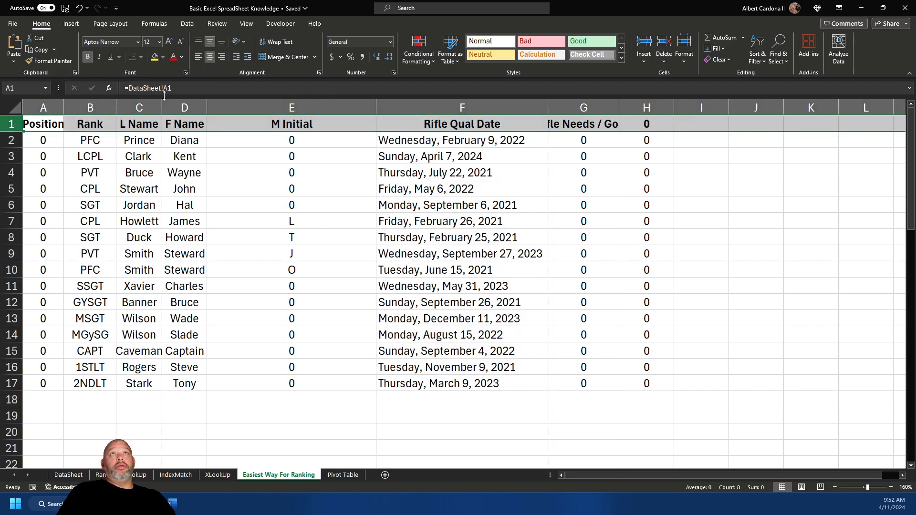
# Delete the surplus column H and clear the zeros in Rifle Needs / Good cells G2:G17
pyautogui.click(647, 108)
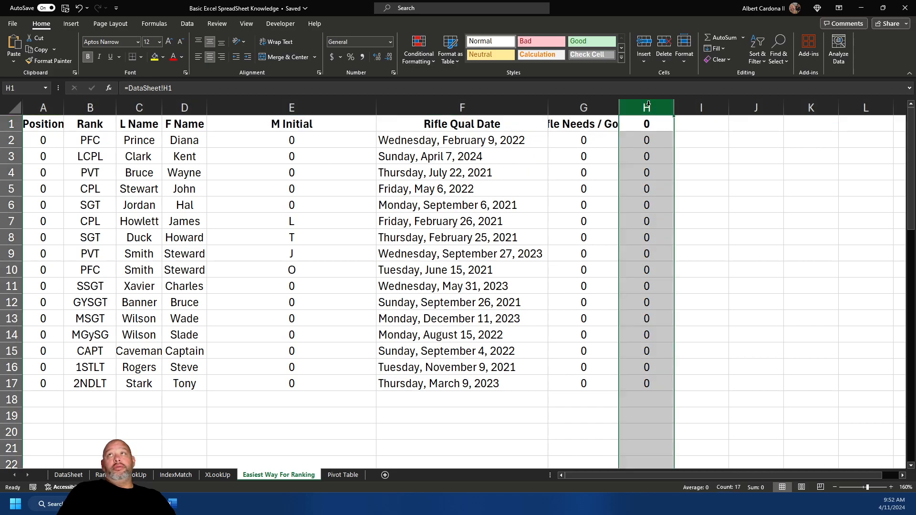
pyautogui.rightClick(649, 107)
pyautogui.click(681, 214)
pyautogui.moveTo(585, 140); pyautogui.dragTo(594, 381)
pyautogui.press('Delete')
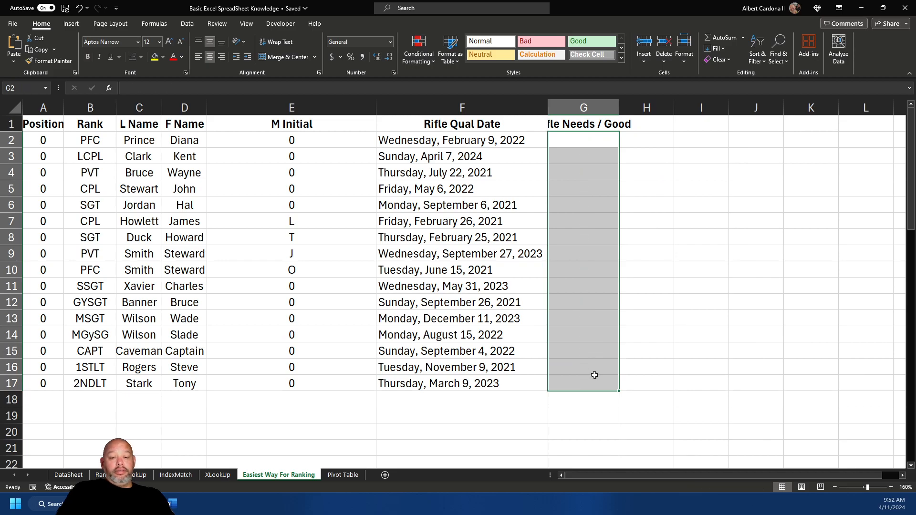
# Clear the zeros from the Position cells A2:A17
pyautogui.moveTo(58, 138); pyautogui.dragTo(52, 377)
pyautogui.press('Delete')
# Replace the M Initial formula in E2 with =IF(DataSheet!E2="","",DataSheet!E2) and fill it down to E17
pyautogui.click(309, 137)
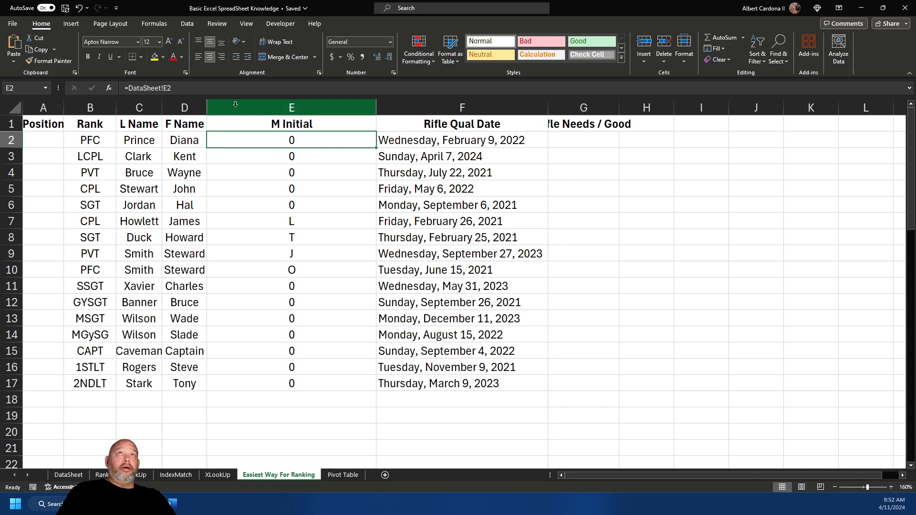
pyautogui.press('F2')
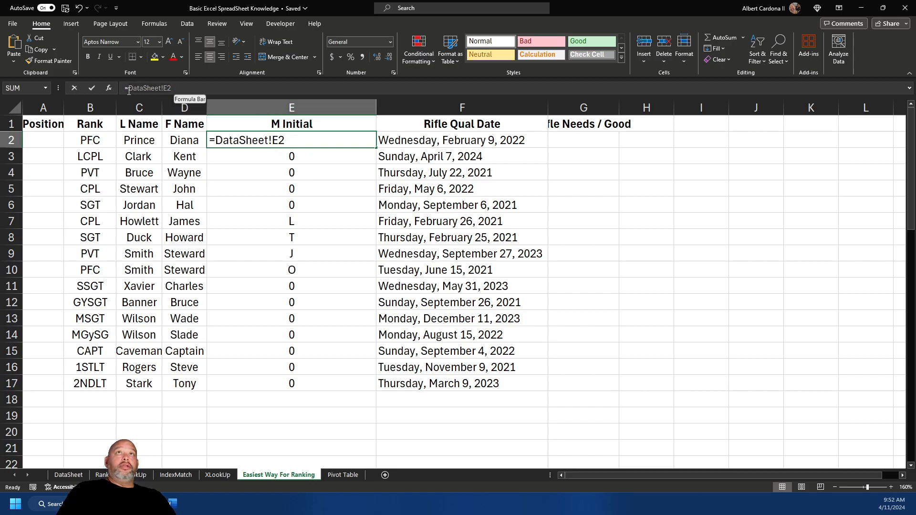
pyautogui.moveTo(173, 90); pyautogui.dragTo(129, 91)
pyautogui.write('if')
pyautogui.press('Tab')
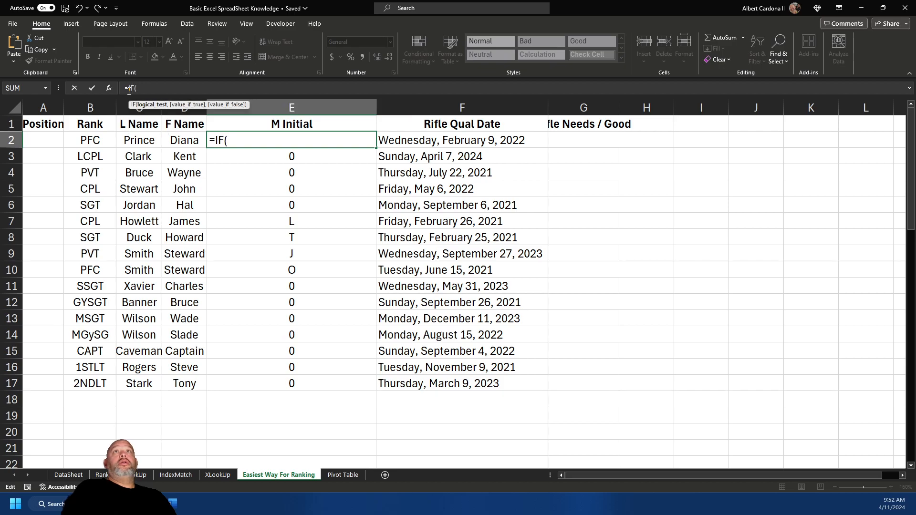
pyautogui.write('DataSheet!E2')
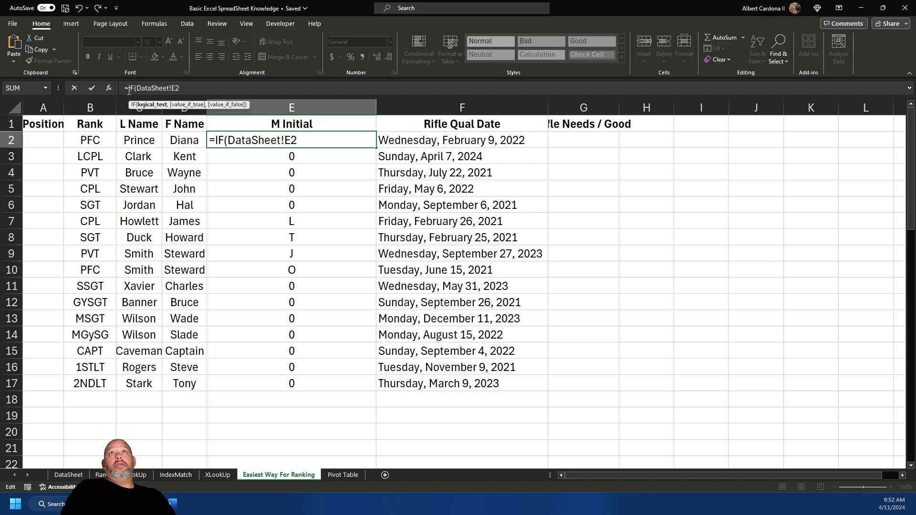
pyautogui.write('="","",')
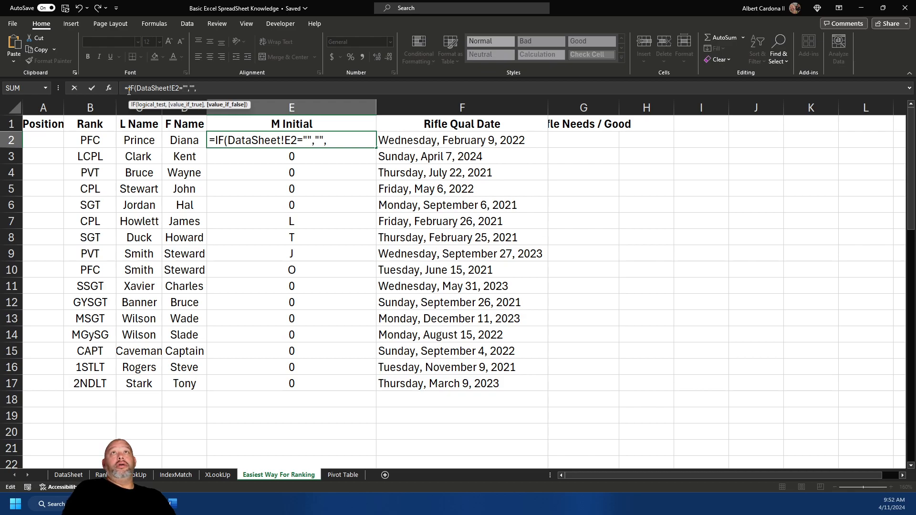
pyautogui.write('DataSheet!E2')
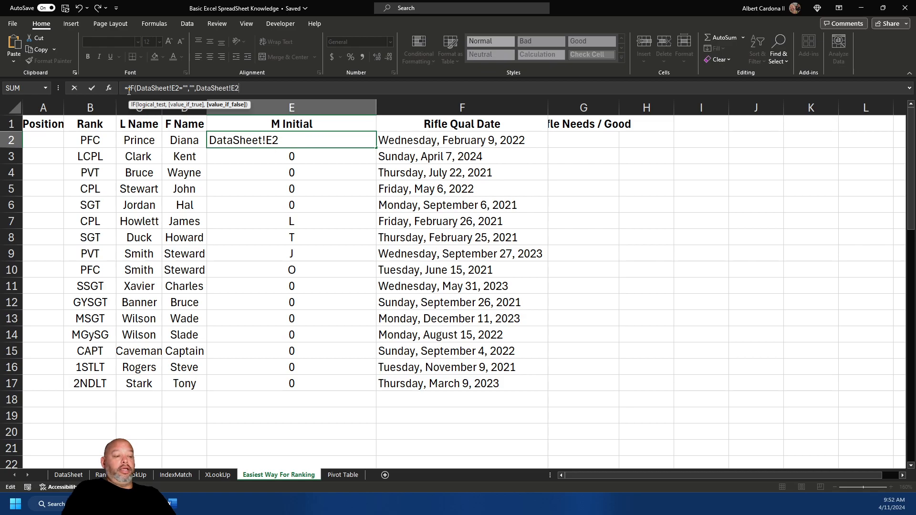
pyautogui.press('Return')
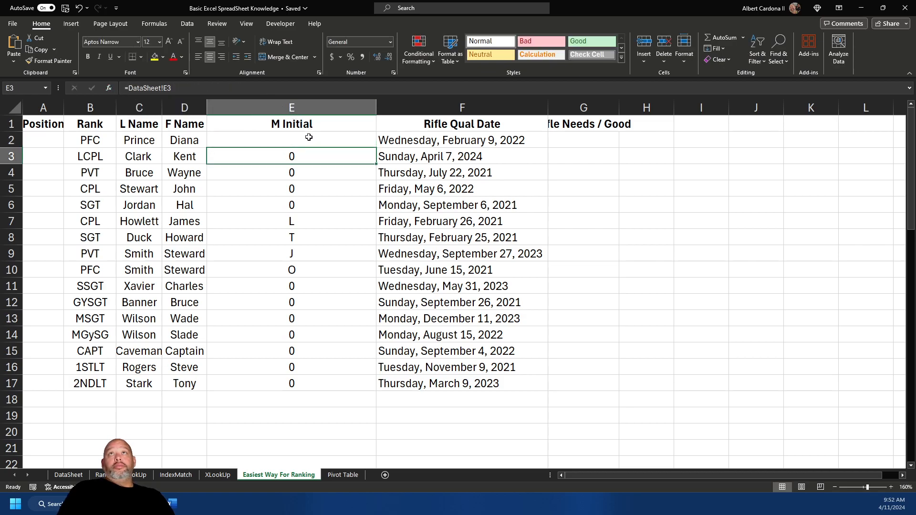
pyautogui.click(370, 139)
pyautogui.doubleClick(378, 147)
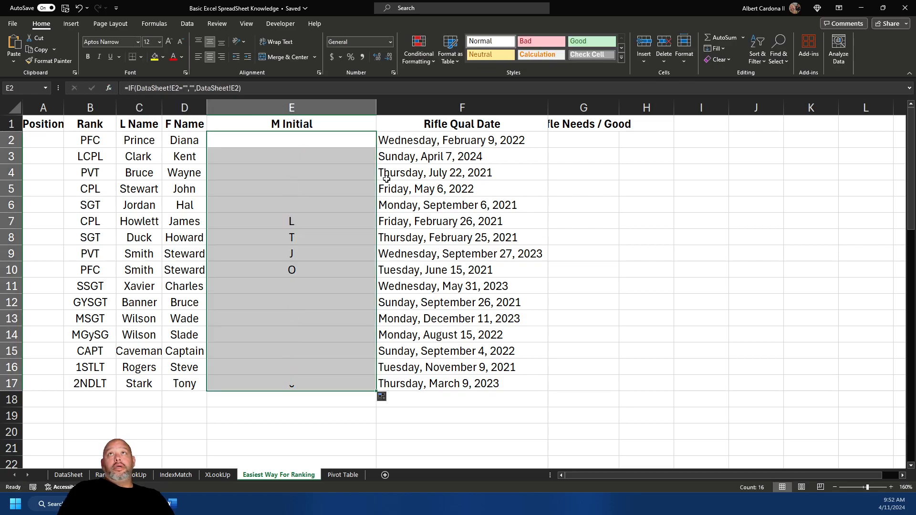
# Autofit the widths of all columns and delete the Position column A
pyautogui.doubleClick(619, 108)
pyautogui.click(12, 108)
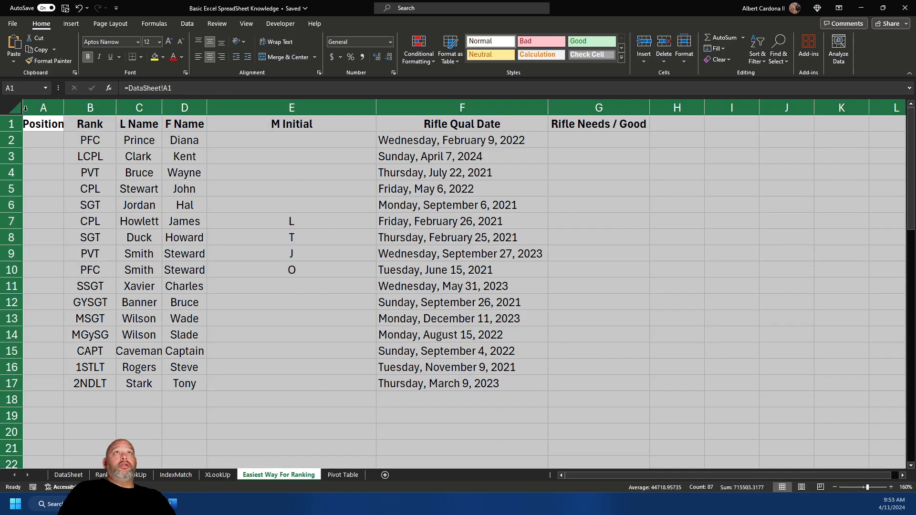
pyautogui.doubleClick(66, 104)
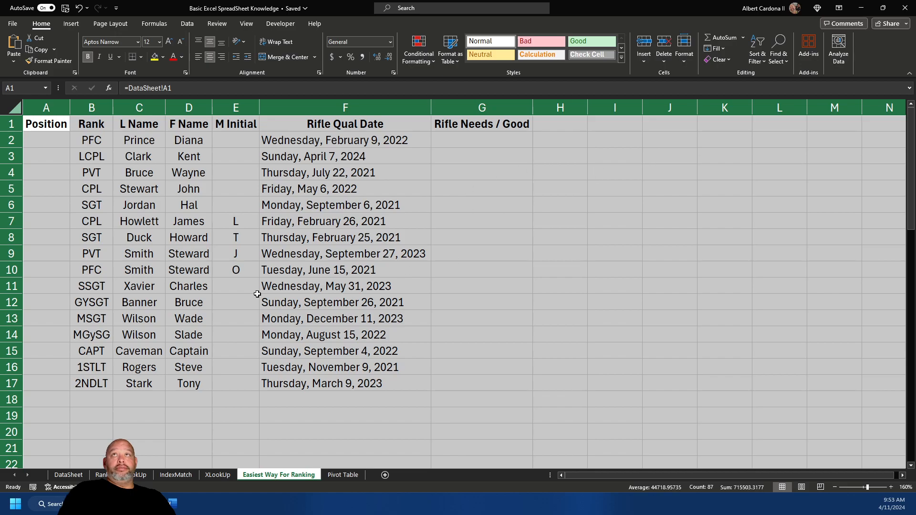
pyautogui.click(329, 331)
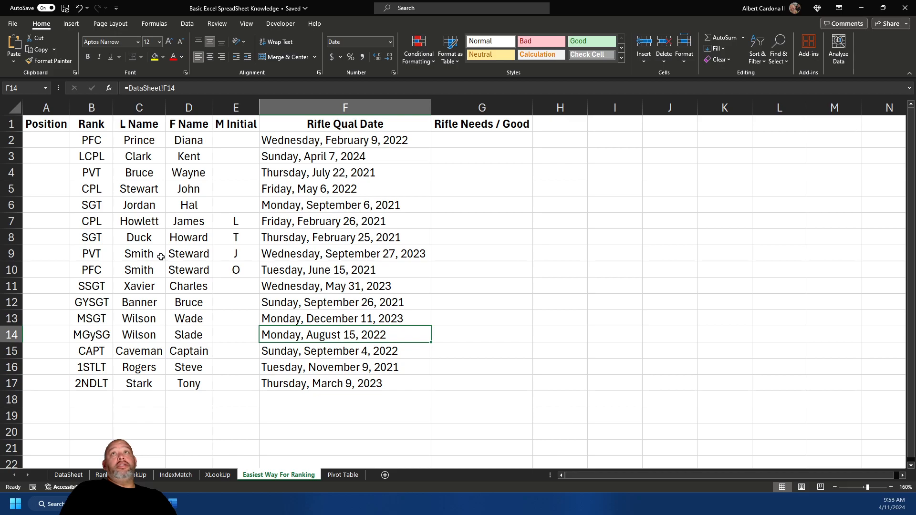
pyautogui.rightClick(46, 108)
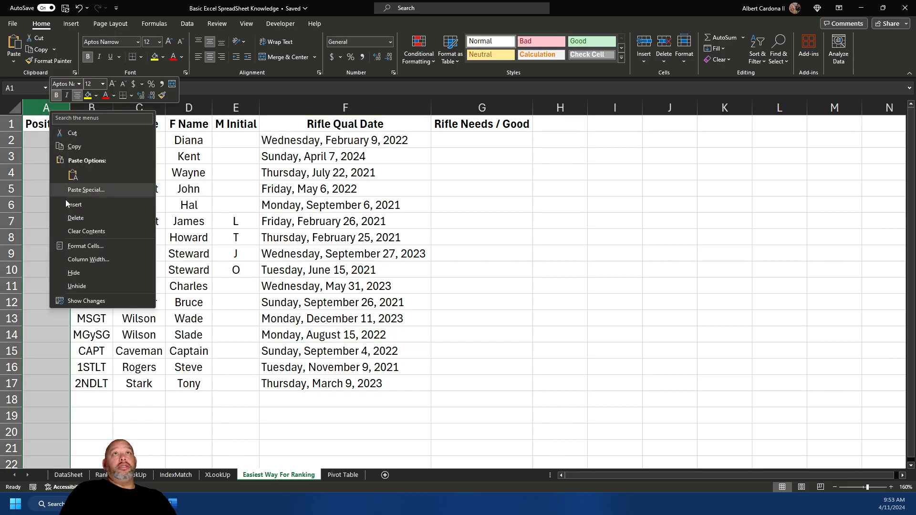
pyautogui.click(73, 218)
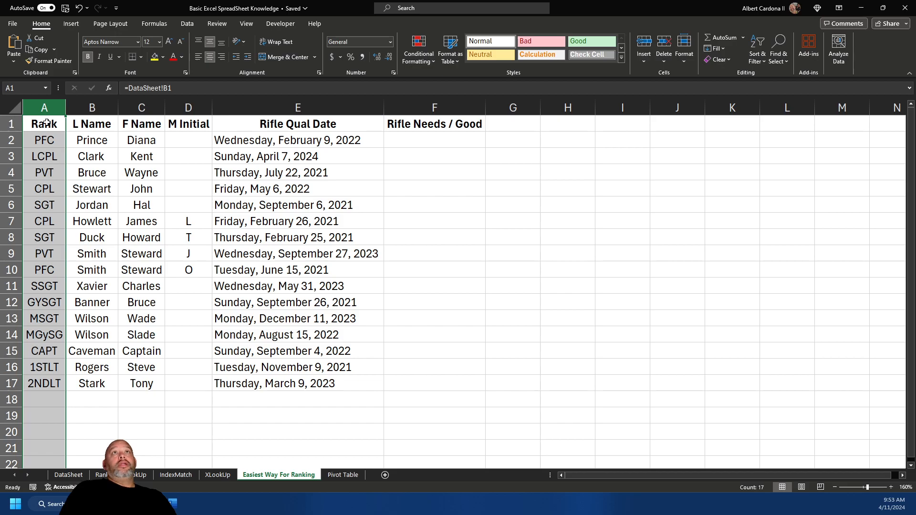
# Set up a custom sort of range A1:I19 by Rank, with a custom list as its order
pyautogui.click(18, 111)
pyautogui.click(39, 127)
pyautogui.moveTo(80, 129)
pyautogui.mouseDown()
pyautogui.moveTo(623, 378)
pyautogui.moveTo(600, 416)
pyautogui.mouseUp()
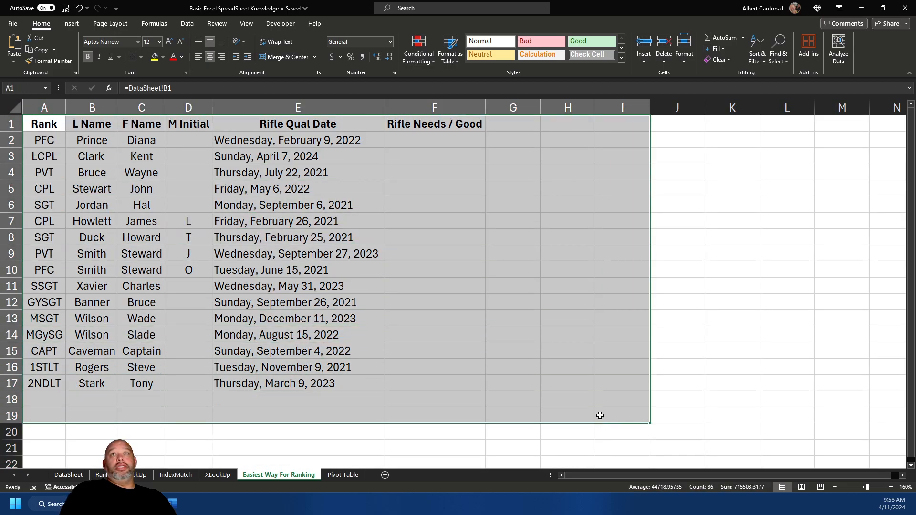
pyautogui.click(757, 53)
pyautogui.click(778, 101)
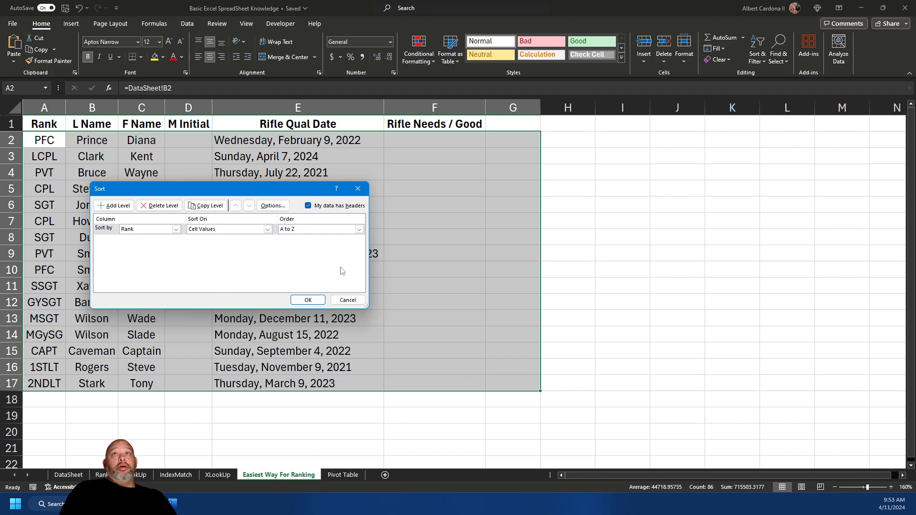
pyautogui.click(359, 229)
pyautogui.click(296, 250)
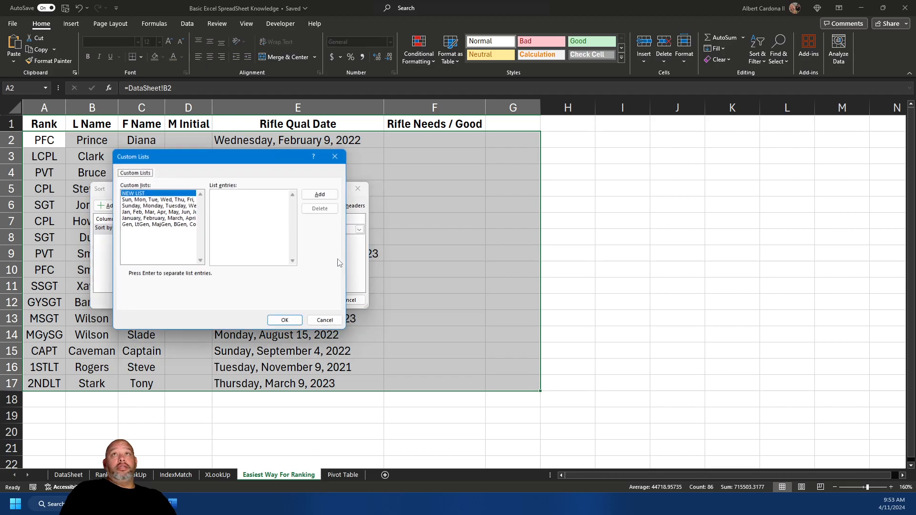
# Permanently delete the existing custom list that begins Gen, LtGen, MajGen, BGen
pyautogui.click(168, 224)
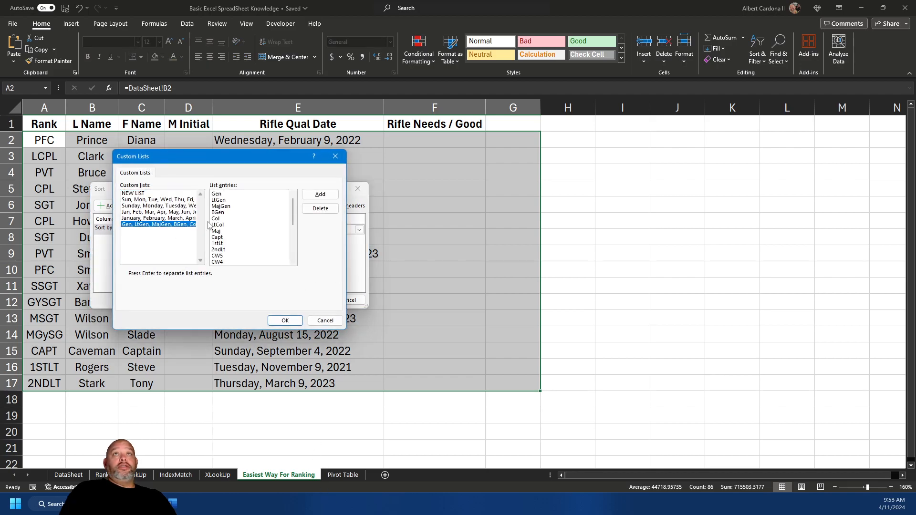
pyautogui.click(320, 209)
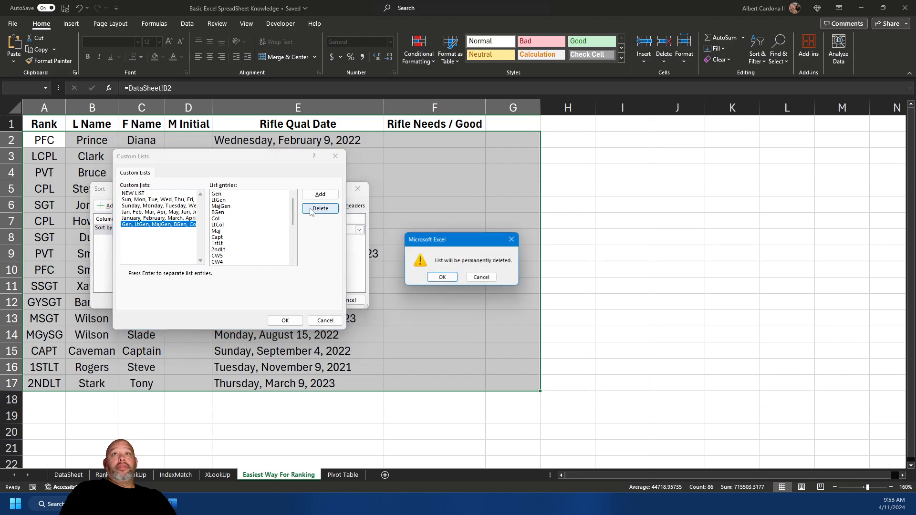
pyautogui.click(443, 279)
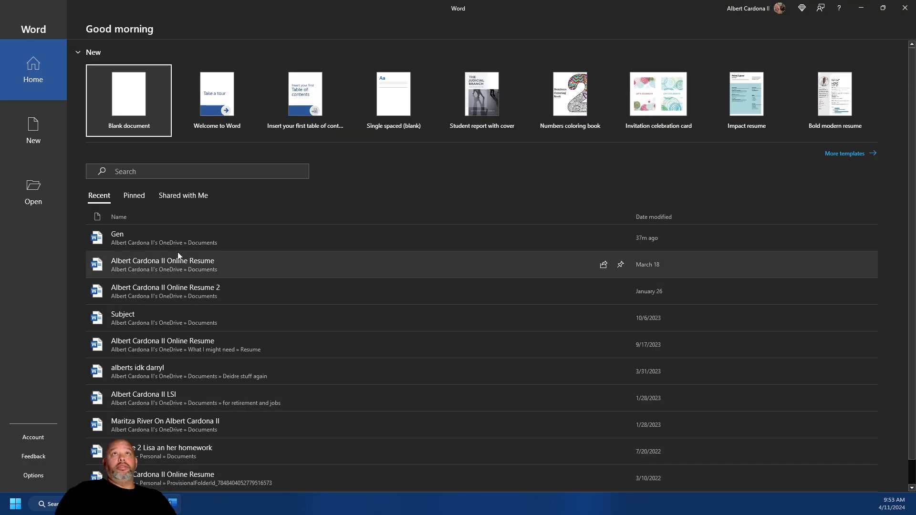
# Open the Gen document in Word and copy its whole comma-separated rank list, from Gen to Pvt
pyautogui.click(171, 239)
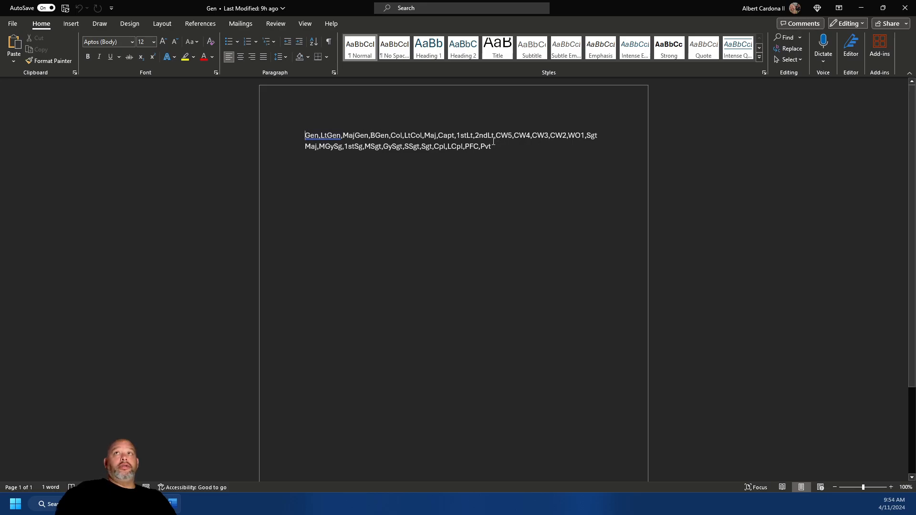
pyautogui.moveTo(493, 147); pyautogui.dragTo(303, 135)
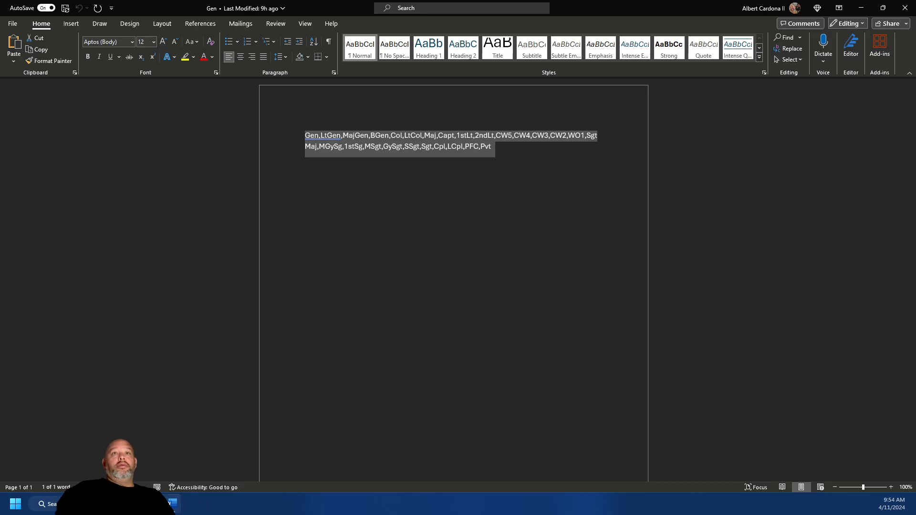
# Switch back to Excel, add the copied ranks as a new custom list and apply it as the Rank sort order
pyautogui.click(151, 504)
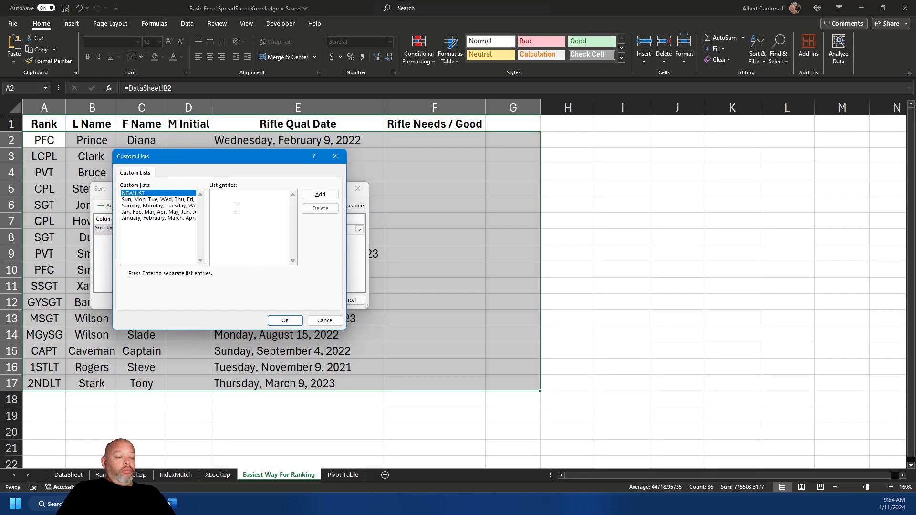
pyautogui.hotkey('ctrl', 'v')
pyautogui.click(318, 195)
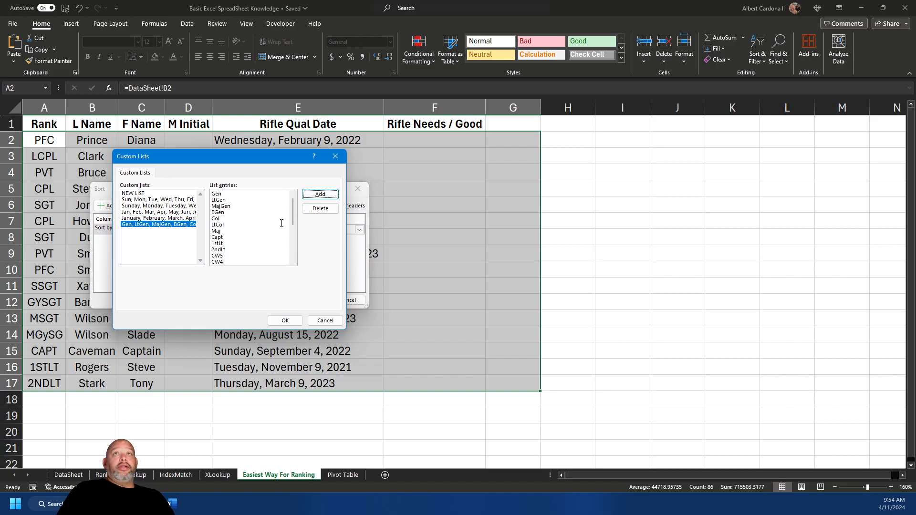
pyautogui.moveTo(292, 219)
pyautogui.mouseDown()
pyautogui.moveTo(293, 265)
pyautogui.moveTo(293, 213)
pyautogui.mouseUp()
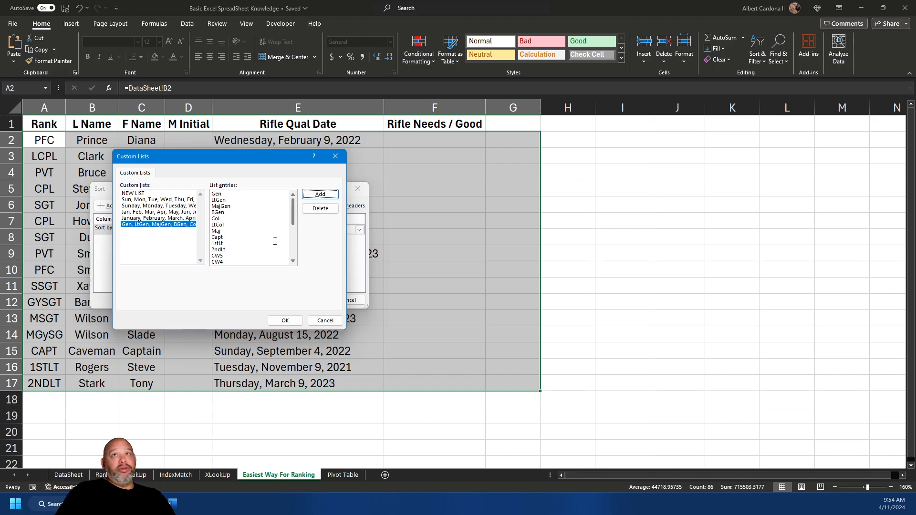
pyautogui.click(280, 320)
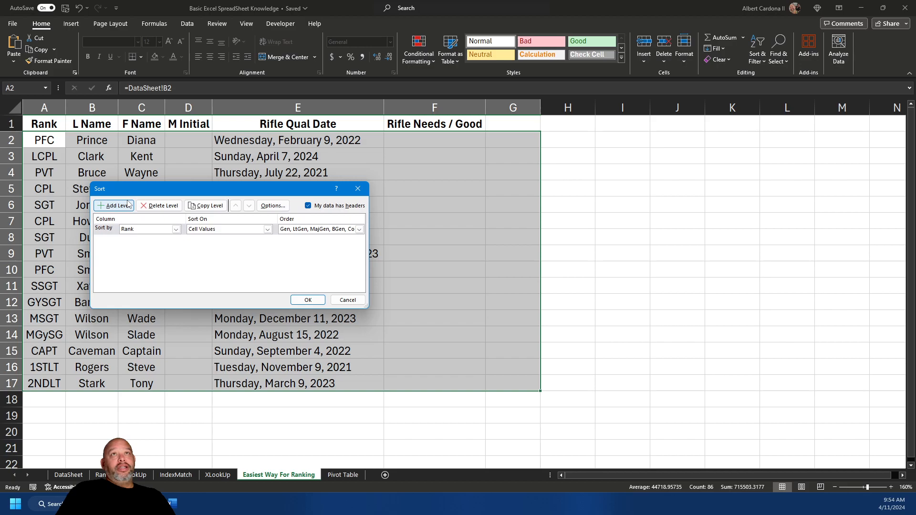
# Add L Name and F Name as further sort levels, both A to Z, and run the sort
pyautogui.click(114, 205)
pyautogui.click(151, 240)
pyautogui.click(150, 255)
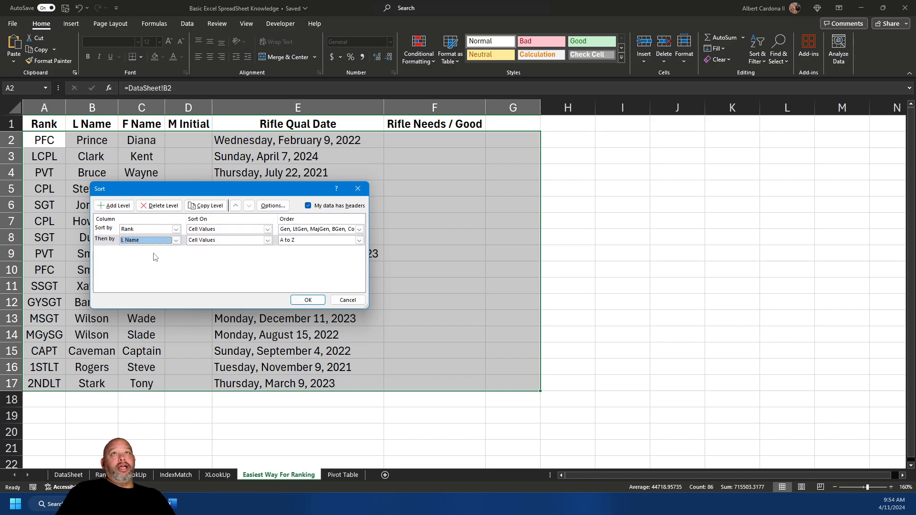
pyautogui.click(130, 208)
pyautogui.click(151, 251)
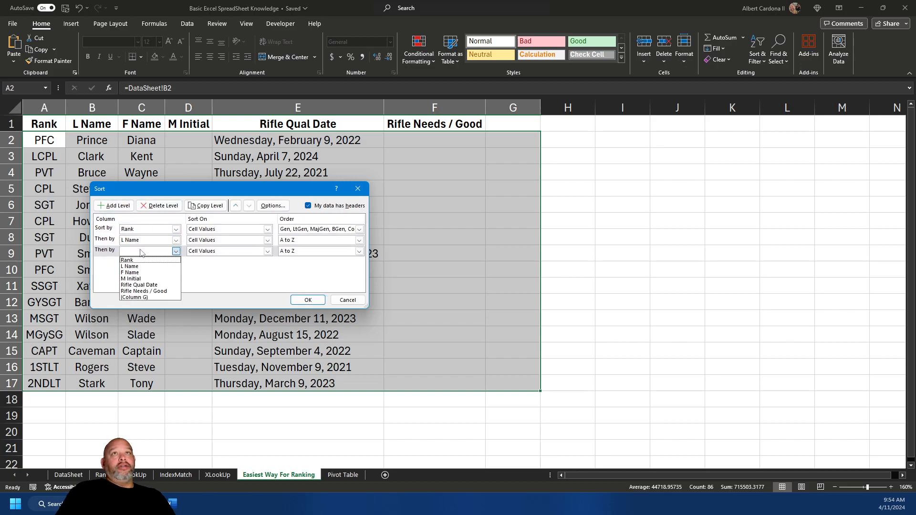
pyautogui.click(144, 276)
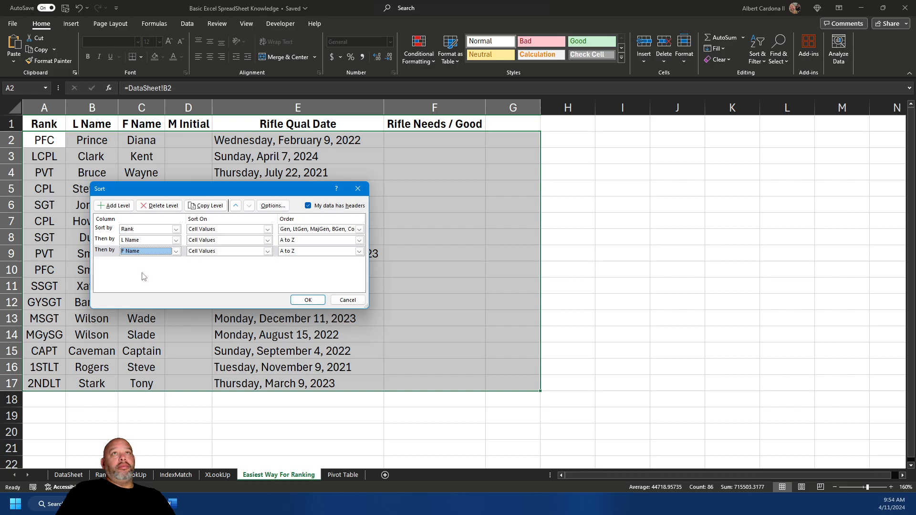
pyautogui.click(308, 301)
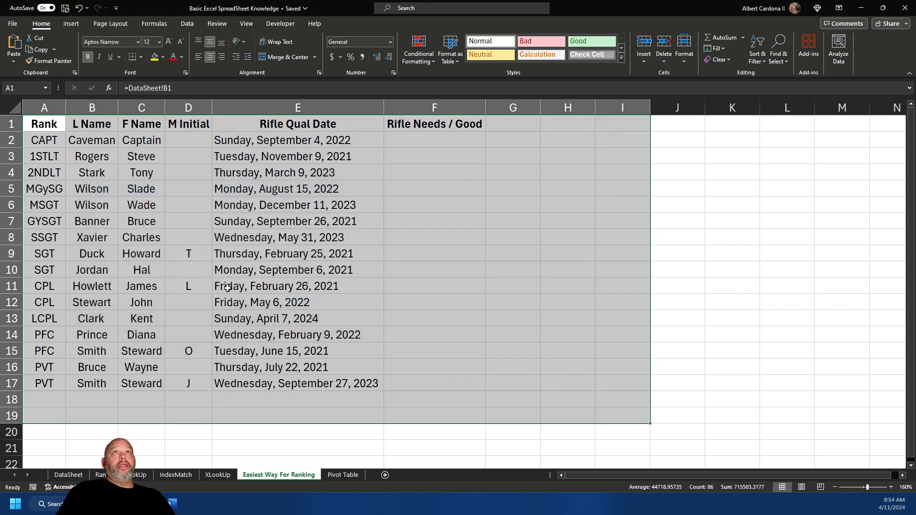
pyautogui.click(42, 140)
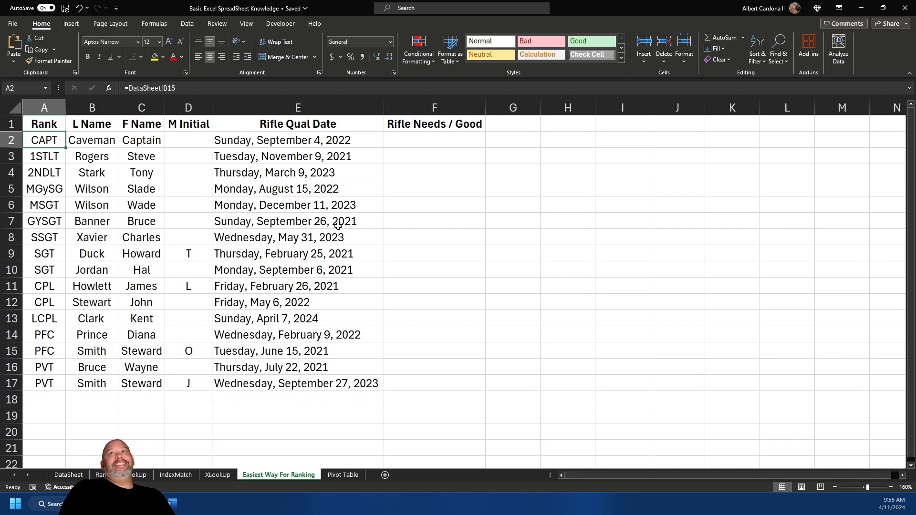
pyautogui.click(409, 142)
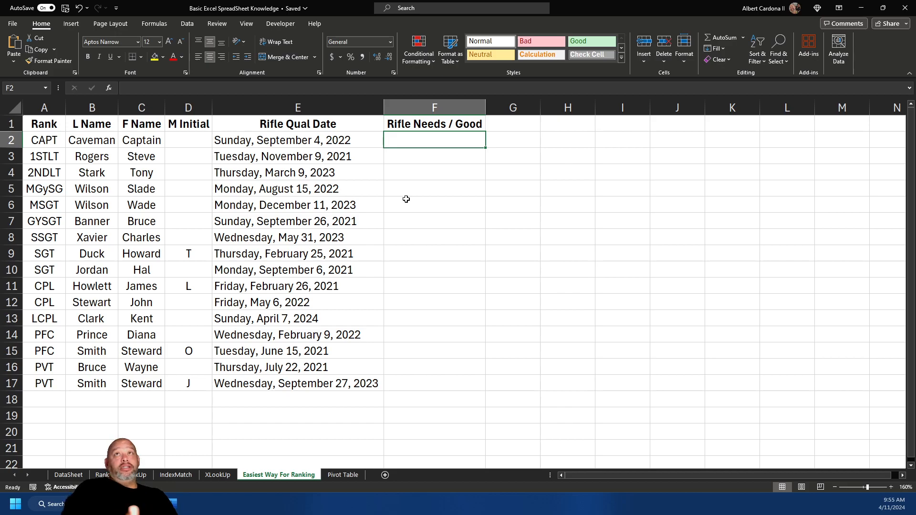
pyautogui.click(363, 150)
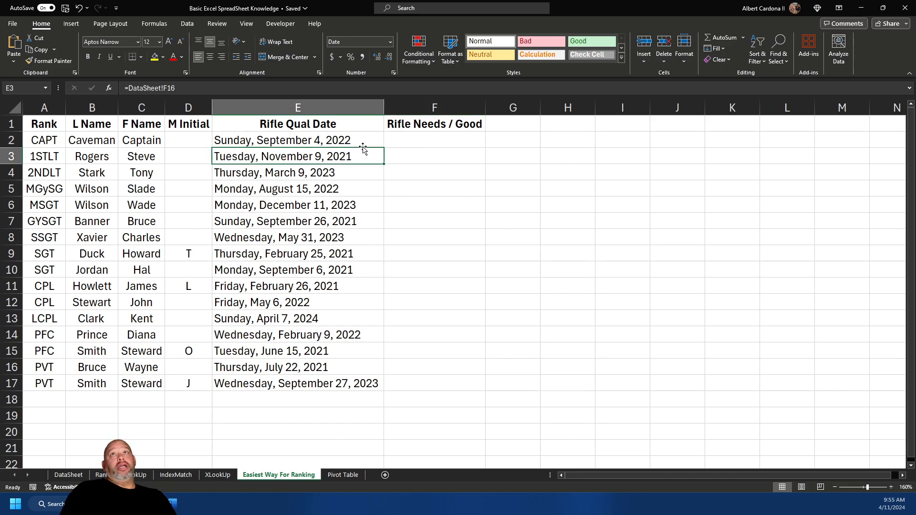
pyautogui.press('F2')
pyautogui.click(358, 144)
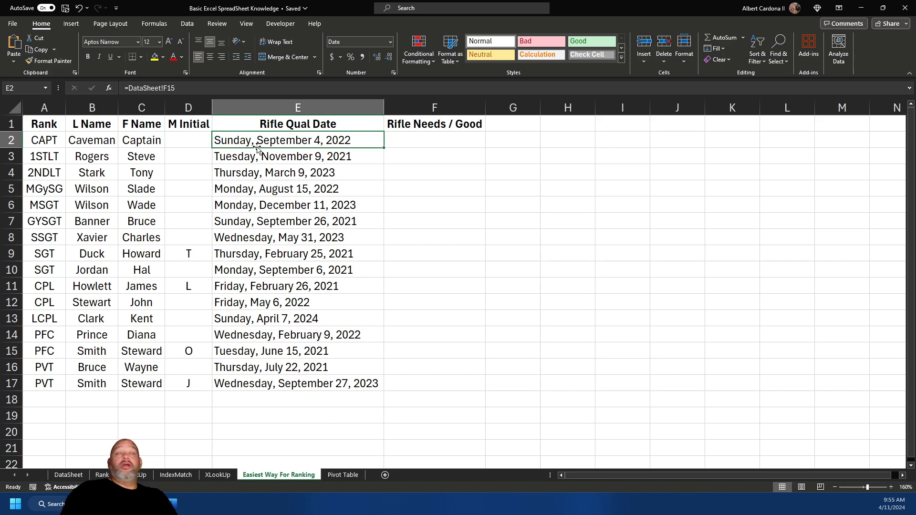
# Enter the formula =E2 < TODAY() - 365 in F2 to test whether the rifle qualification is over a year old
pyautogui.click(426, 138)
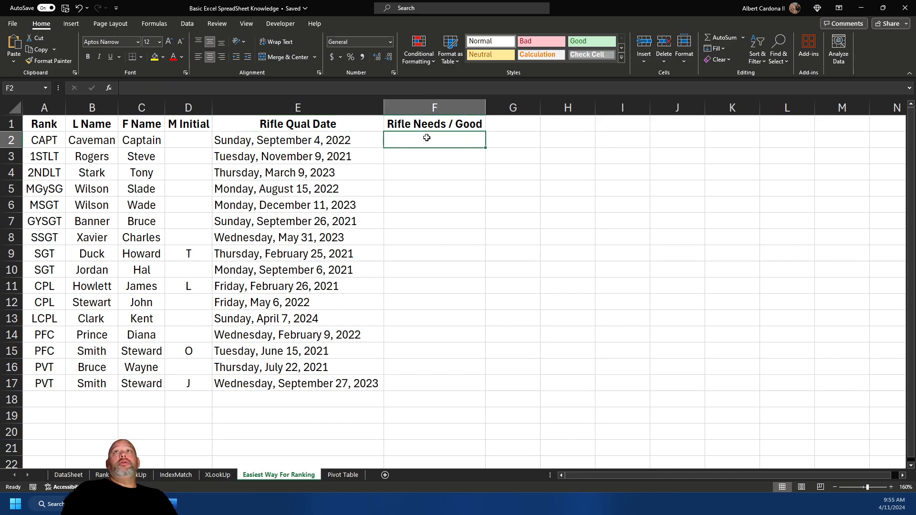
pyautogui.write('=')
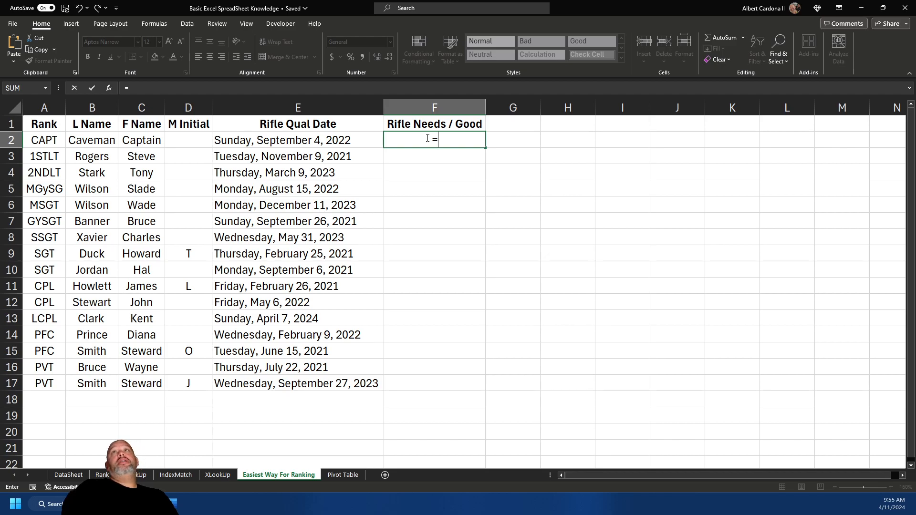
pyautogui.click(368, 145)
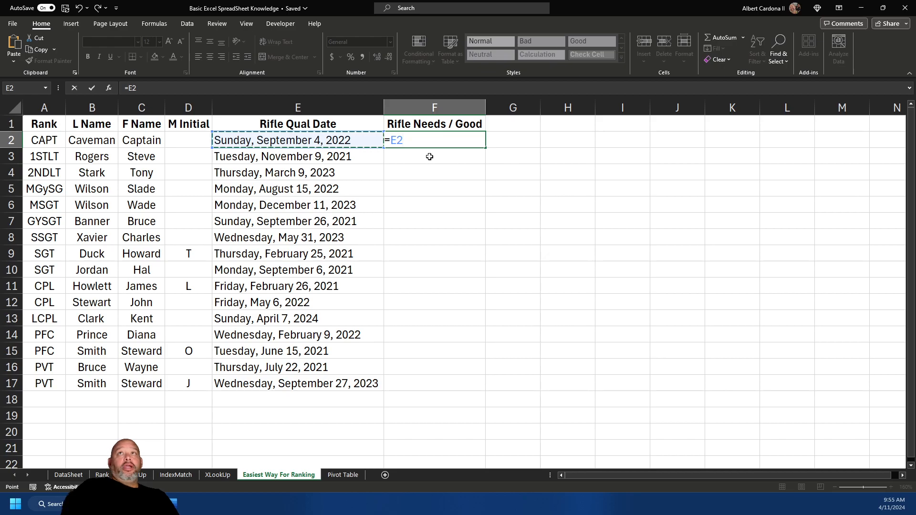
pyautogui.write('< toda')
pyautogui.press('Tab')
pyautogui.write(')')
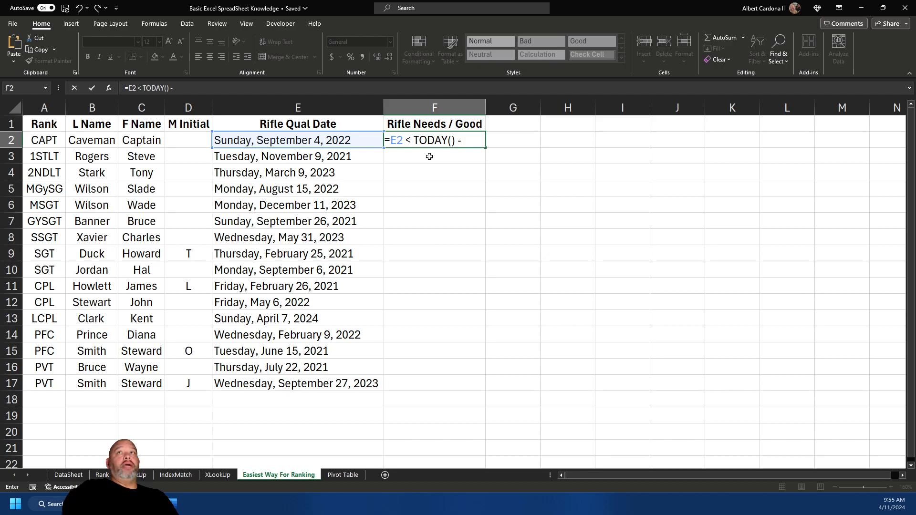
pyautogui.write('354')
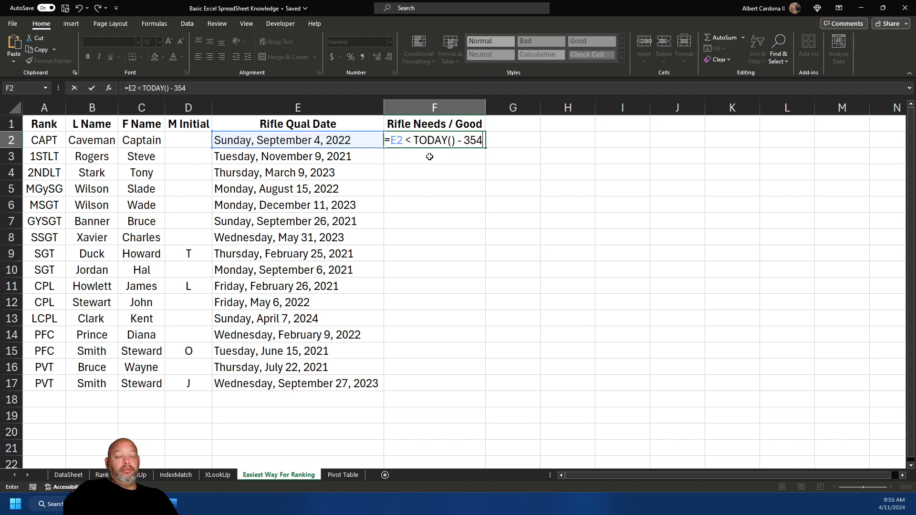
pyautogui.press('BackSpace')
pyautogui.press('BackSpace')
pyautogui.write('65')
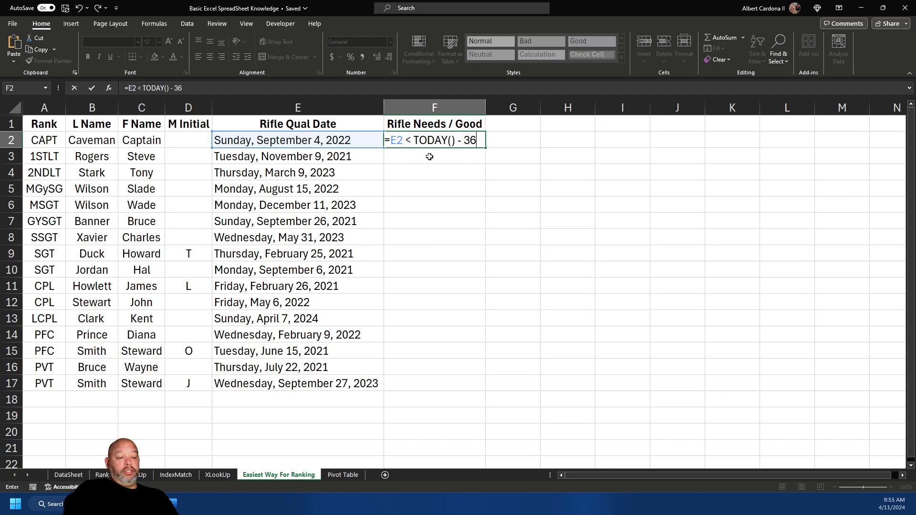
pyautogui.press('Return')
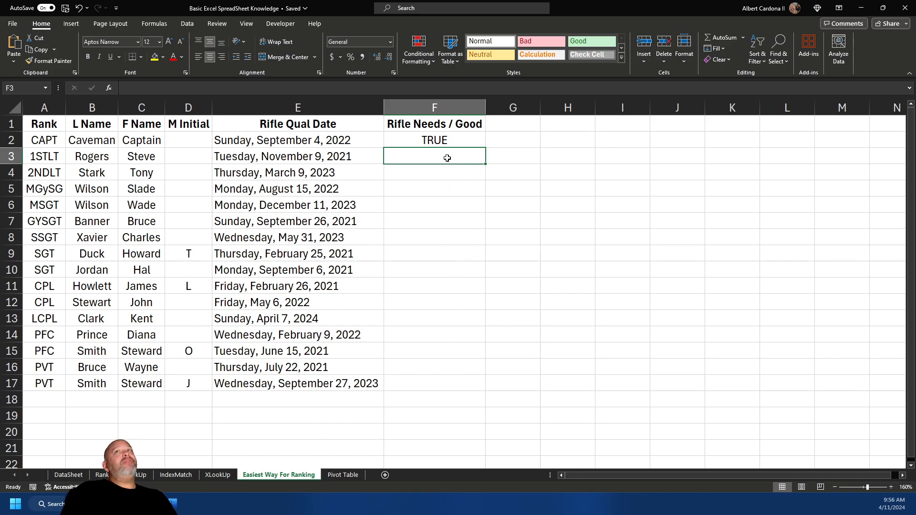
# Replace the formula in F2 with an IF function whose logical test is E2 < TODAY() - 365
pyautogui.click(441, 141)
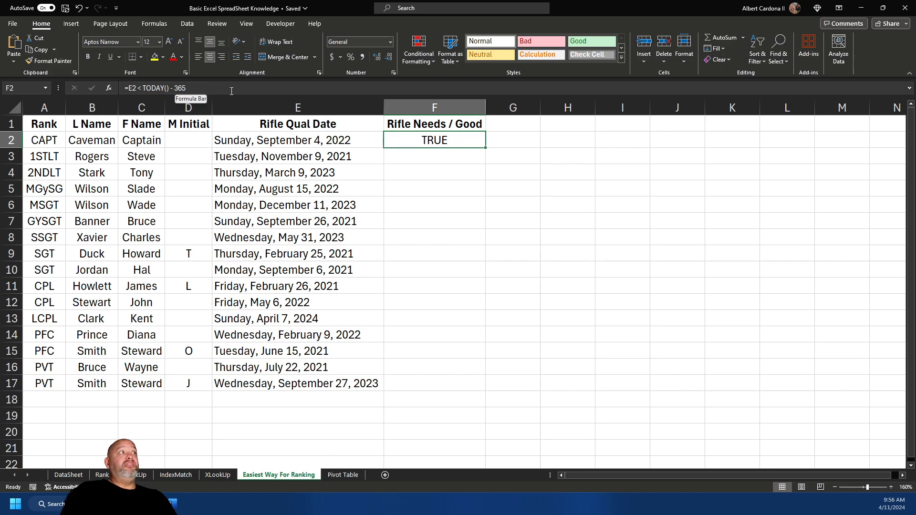
pyautogui.click(198, 89)
pyautogui.moveTo(129, 87); pyautogui.dragTo(213, 96)
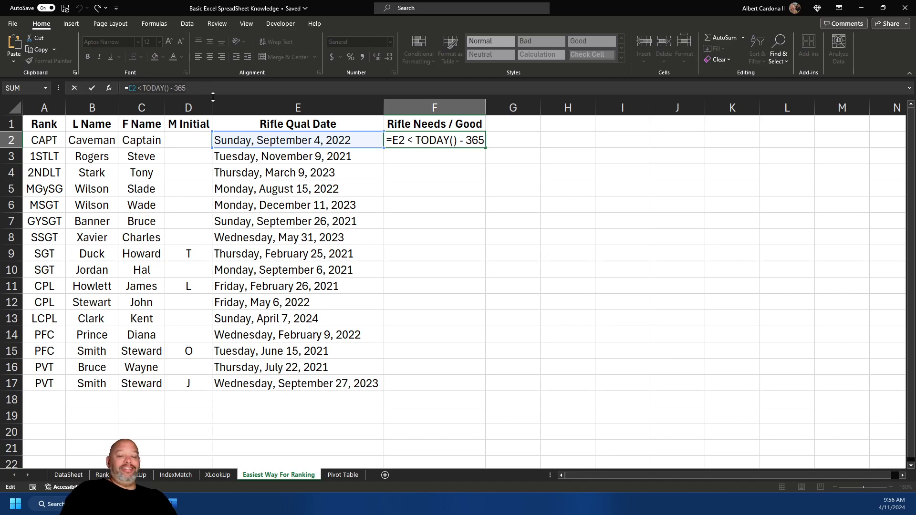
pyautogui.write('=if')
pyautogui.press('Tab')
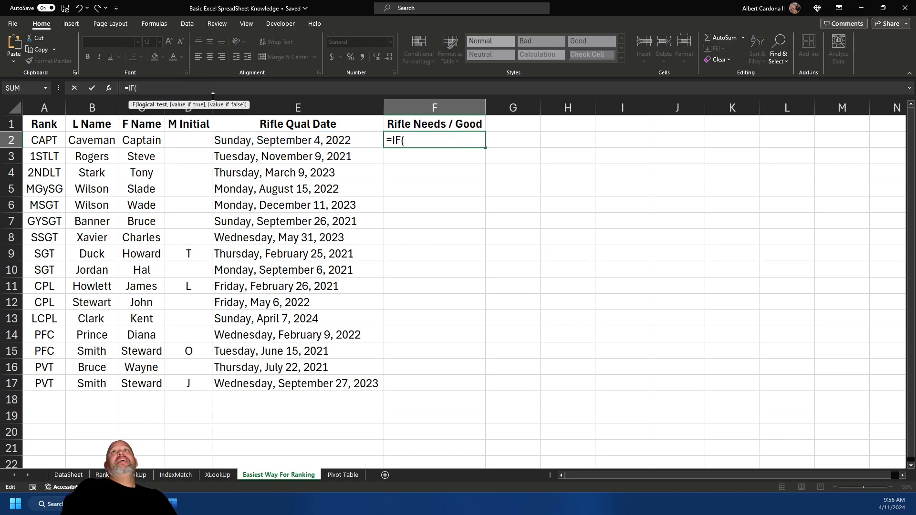
pyautogui.click(267, 141)
pyautogui.write('<')
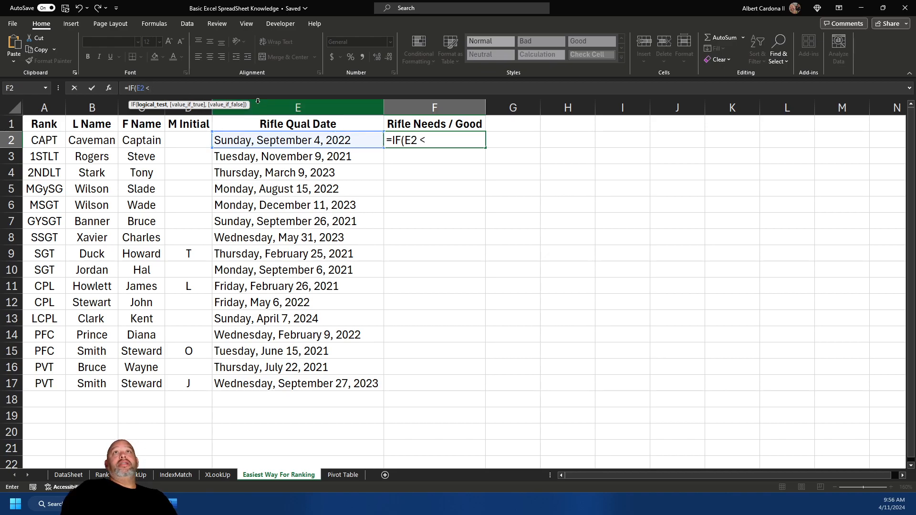
pyautogui.write(' toe')
pyautogui.press('BackSpace')
pyautogui.press('Tab')
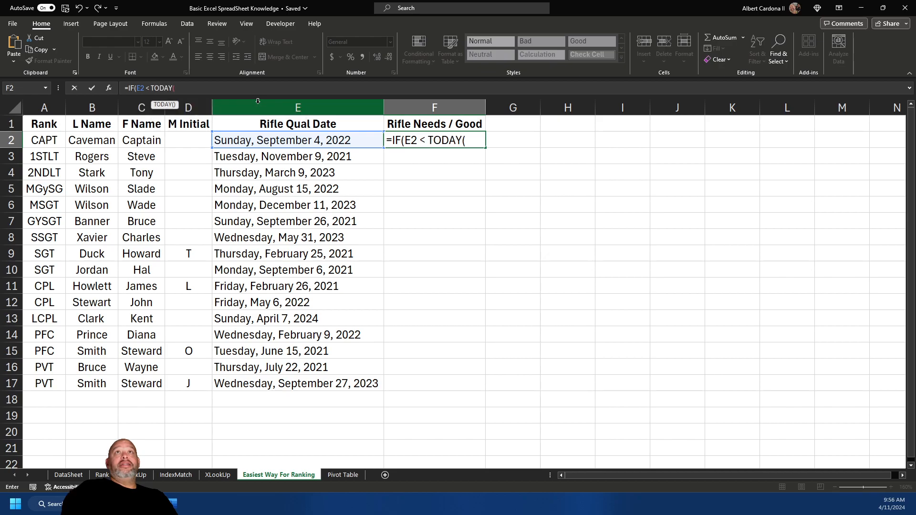
pyautogui.write(') - 365')
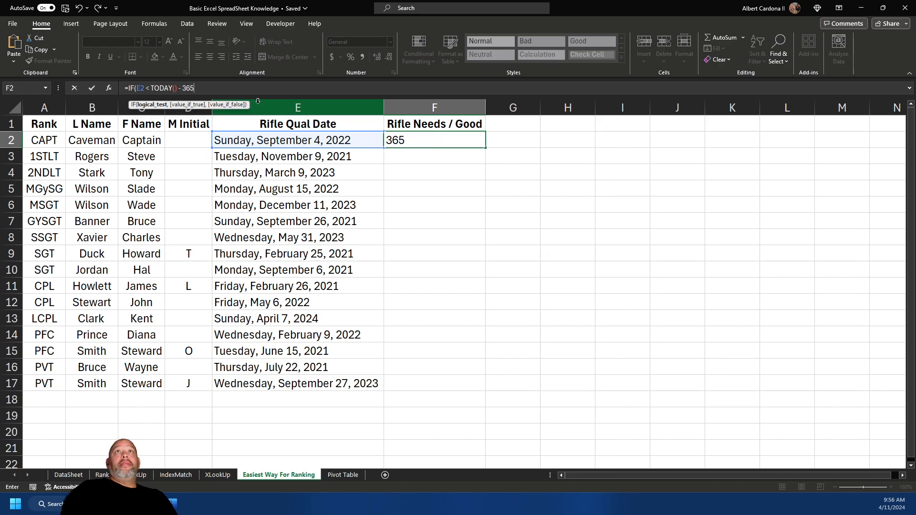
# Correct the end of the IF's logical test so that it reads 365 followed by a comma
pyautogui.write('. m')
pyautogui.press('BackSpace')
pyautogui.press('Return')
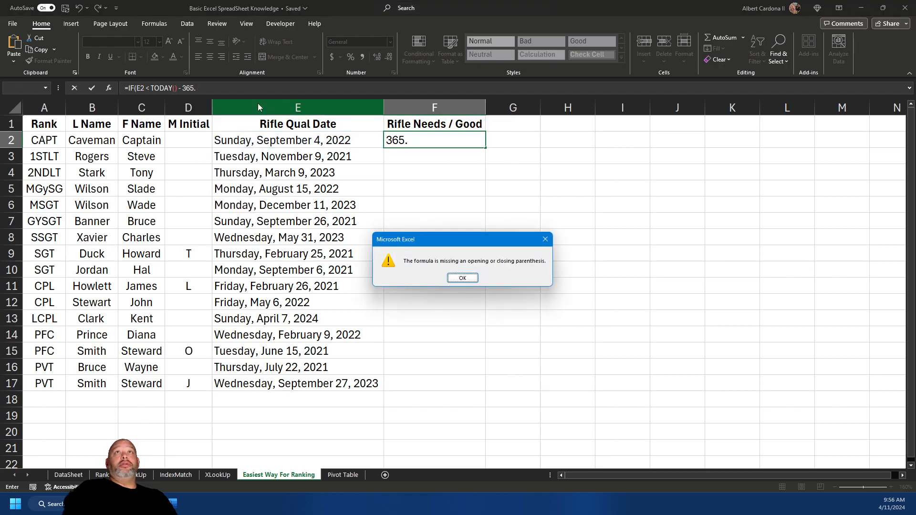
pyautogui.press('Return')
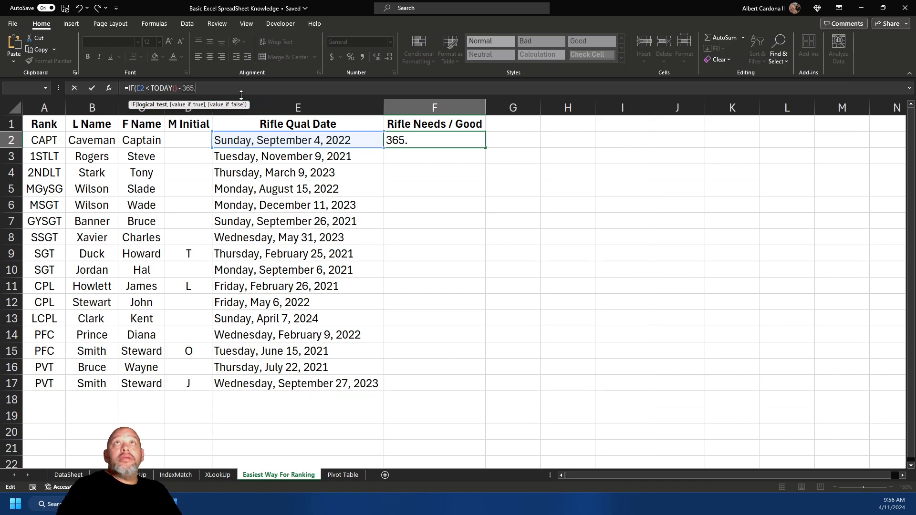
pyautogui.press('BackSpace')
pyautogui.press('BackSpace')
pyautogui.press('BackSpace')
pyautogui.press('BackSpace')
pyautogui.write('365,')
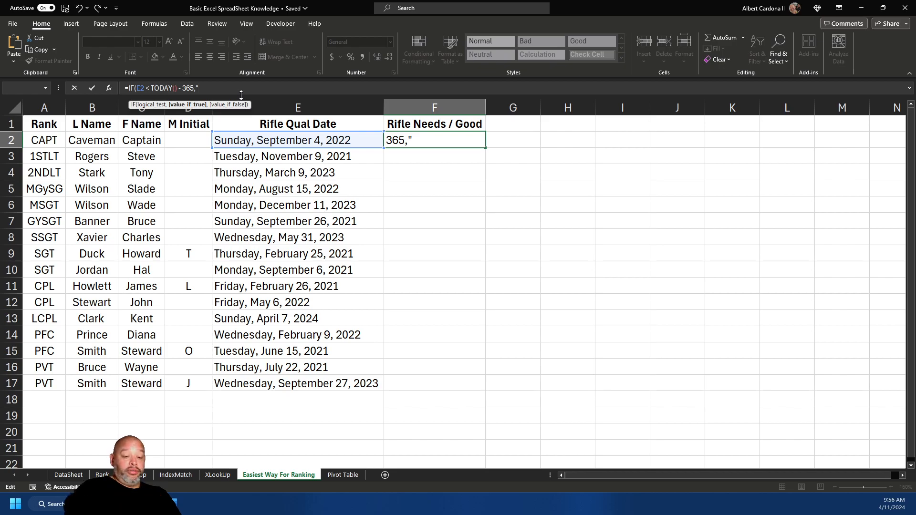
# Complete the IF formula with "Need" if true and "GTG" if false, and fill it down through F17
pyautogui.write('"Need')
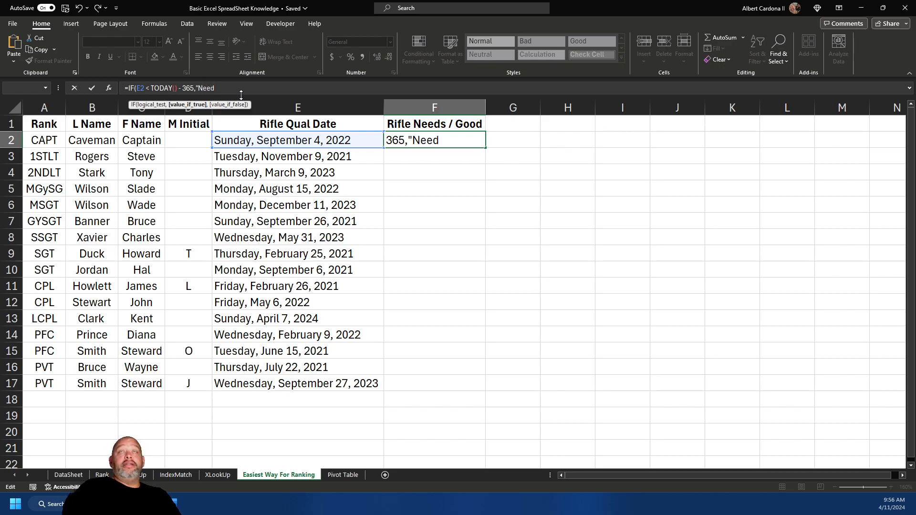
pyautogui.write('",GTG')
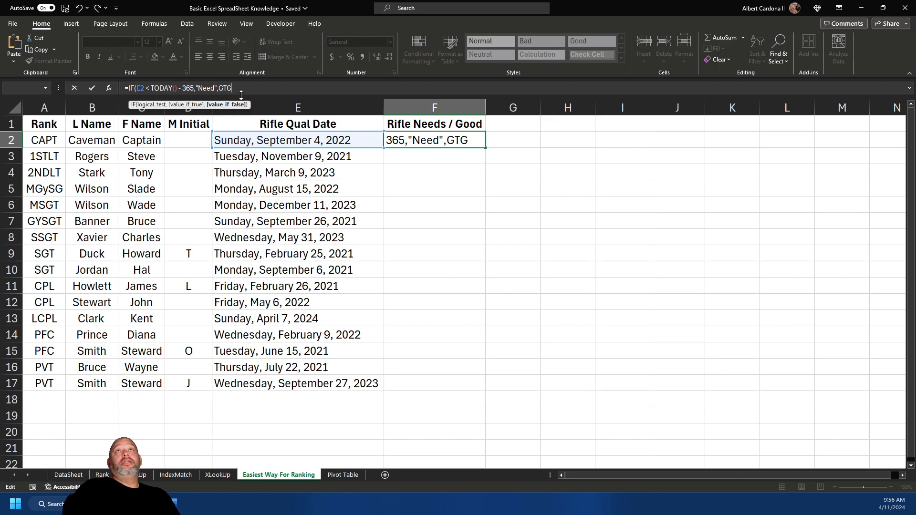
pyautogui.press('BackSpace')
pyautogui.press('BackSpace')
pyautogui.press('BackSpace')
pyautogui.write('"GTG')
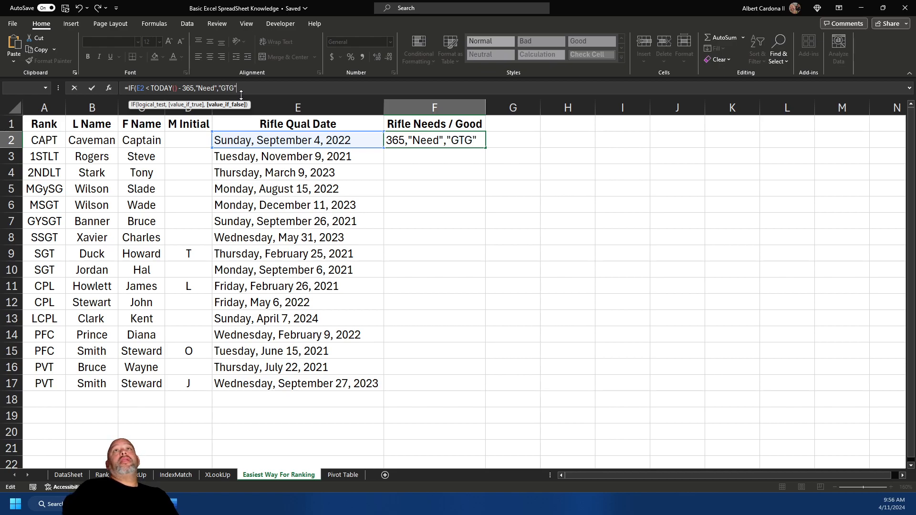
pyautogui.press('Return')
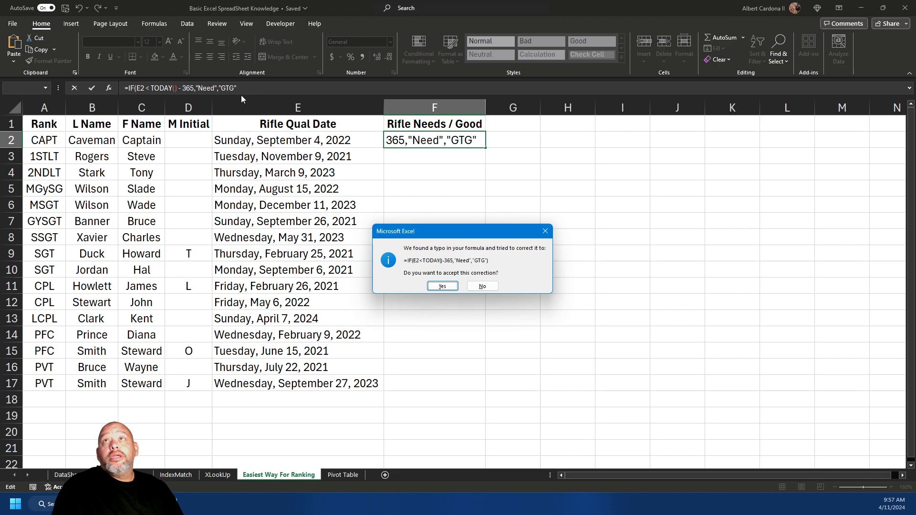
pyautogui.press('Return')
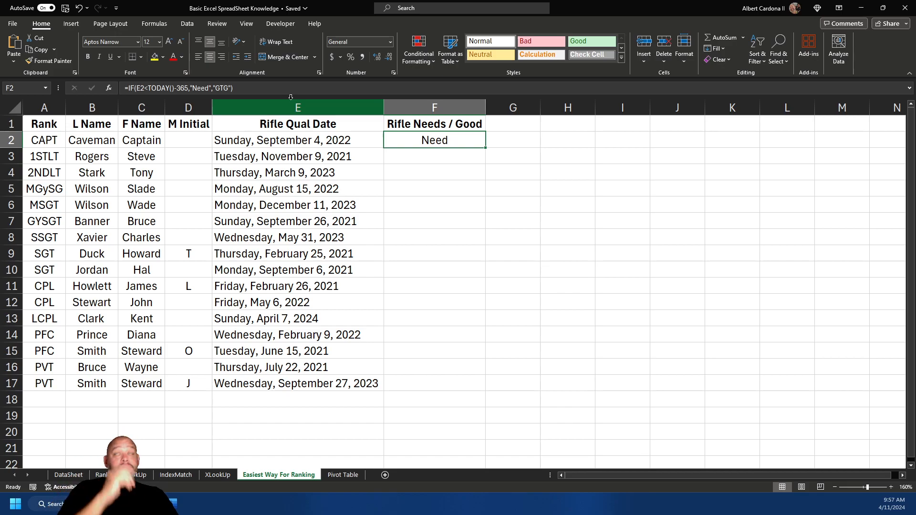
pyautogui.doubleClick(487, 147)
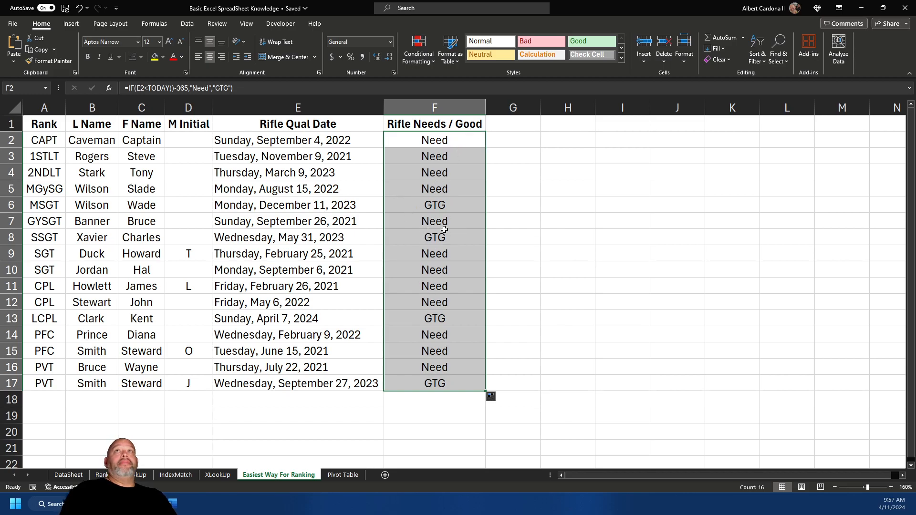
# Add an Equal To conditional formatting rule to F2:F17 giving "need" cells Light Red Fill with Dark Red Text
pyautogui.click(422, 64)
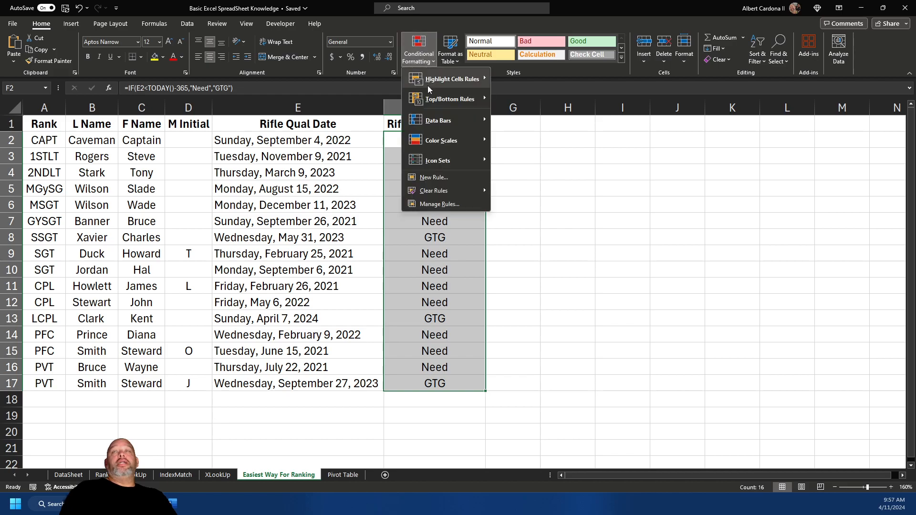
pyautogui.moveTo(443, 81)
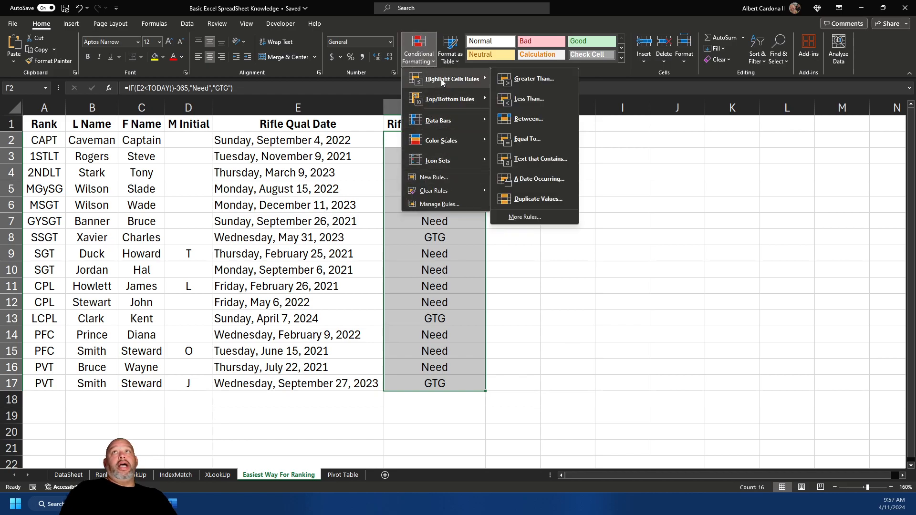
pyautogui.click(512, 136)
pyautogui.write('n')
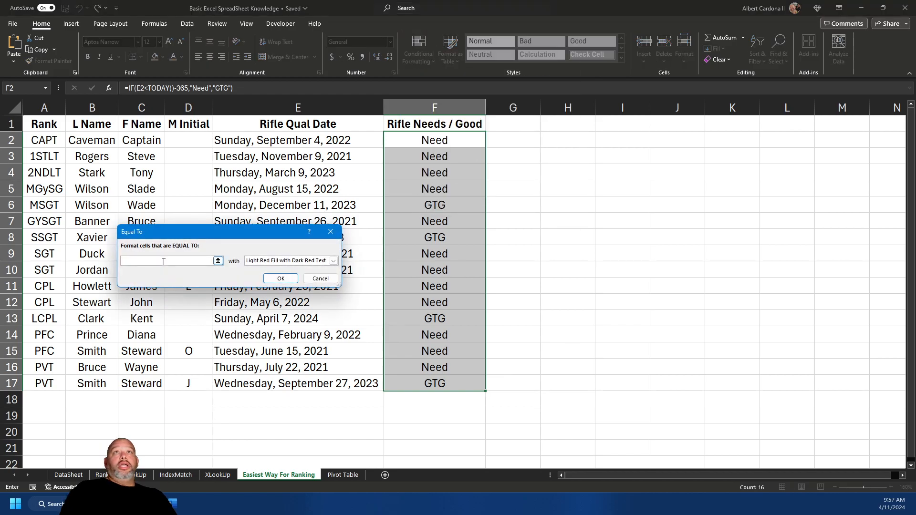
pyautogui.write('eed')
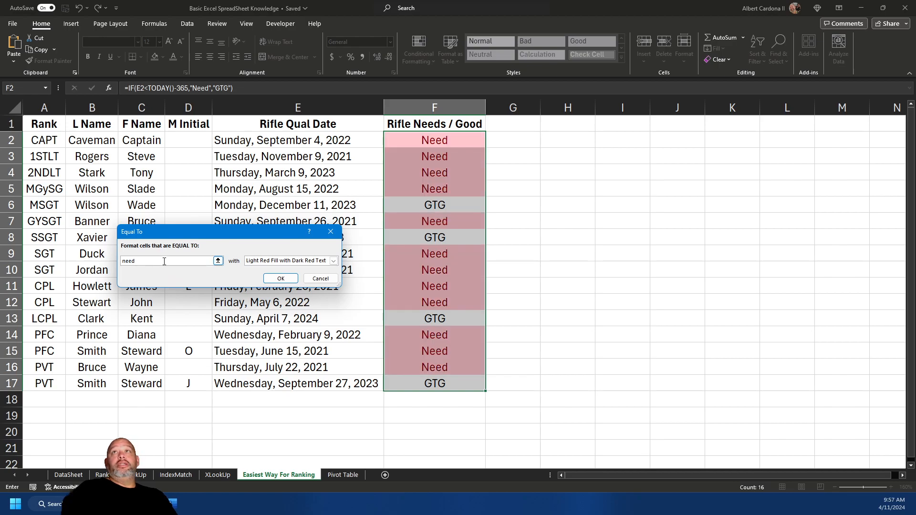
pyautogui.press('Return')
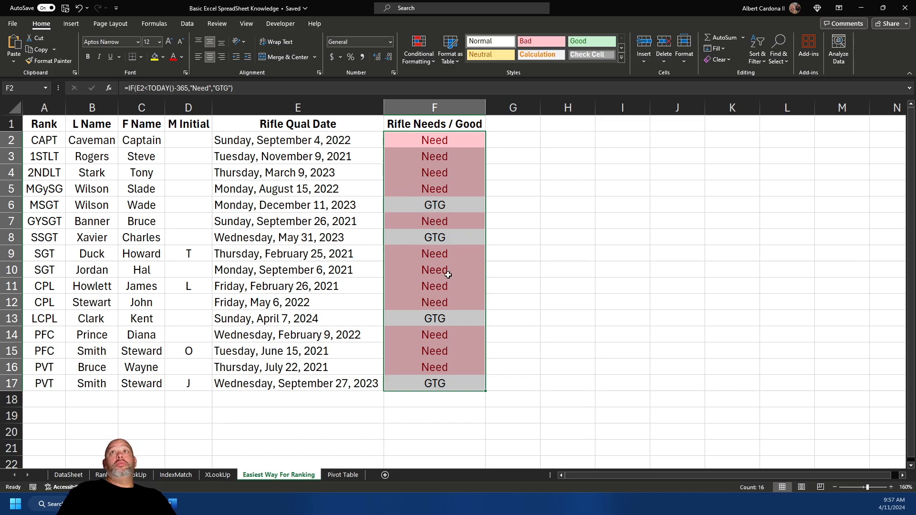
# Add another Equal To conditional formatting rule to F2:F17 giving "gtg" cells Green Fill with Dark Green Text
pyautogui.click(422, 65)
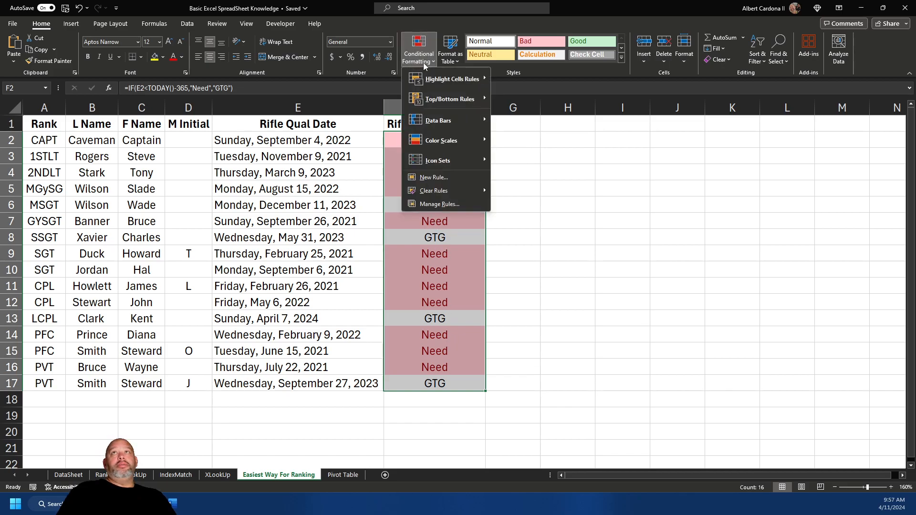
pyautogui.moveTo(455, 83)
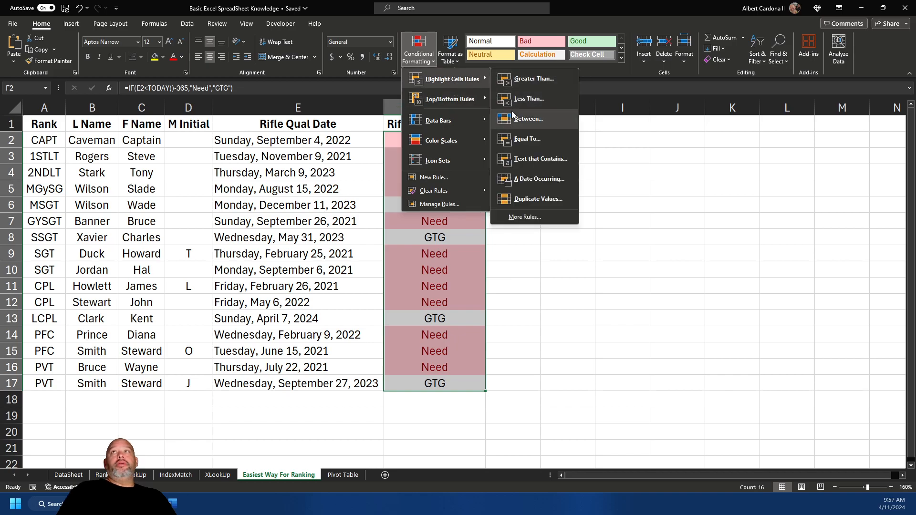
pyautogui.click(527, 139)
pyautogui.write('gtg')
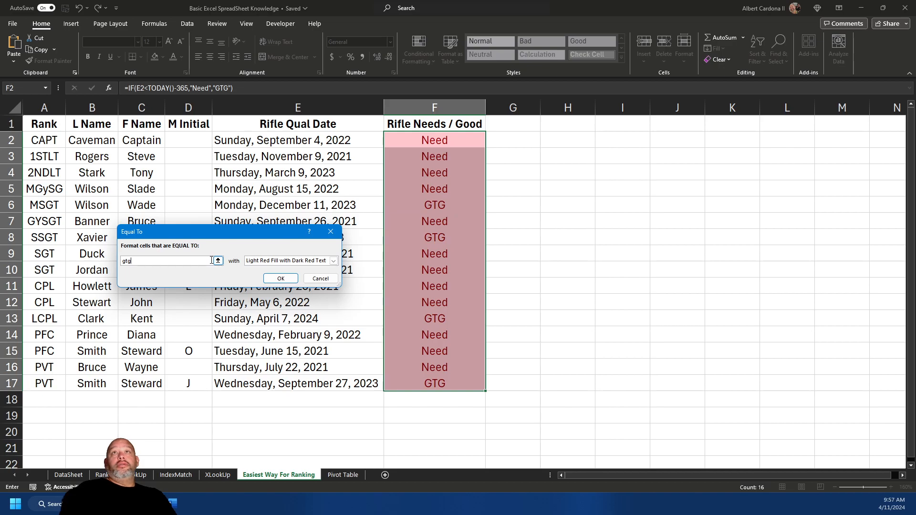
pyautogui.click(334, 261)
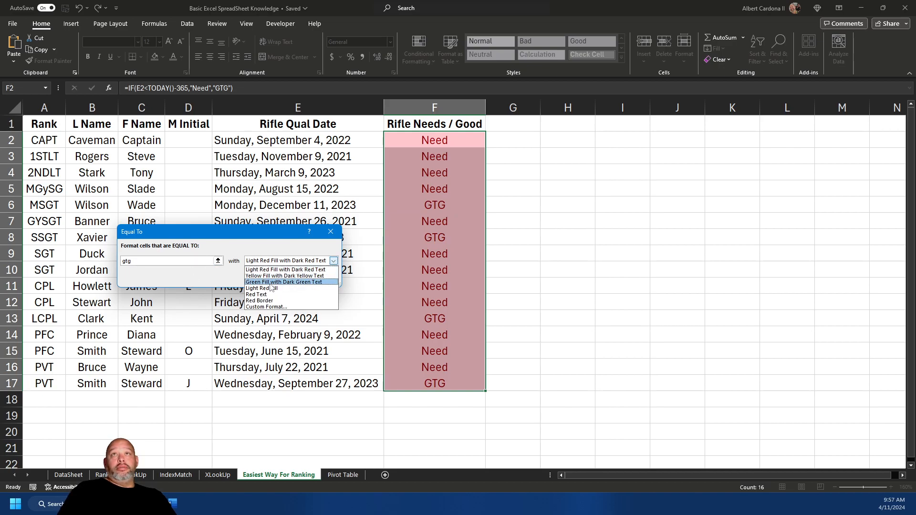
pyautogui.click(271, 283)
pyautogui.click(269, 281)
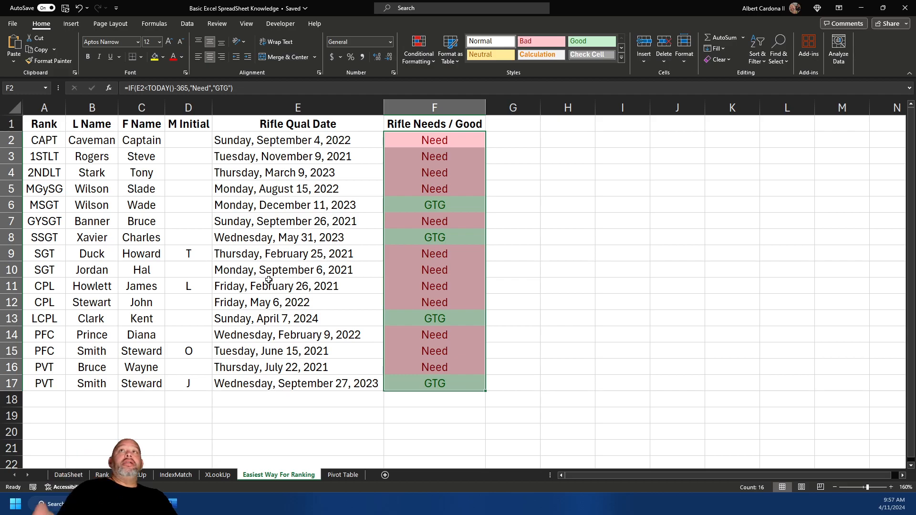
# Insert a column before Rifle Needs / Good and give it the header Level in F1
pyautogui.rightClick(397, 102)
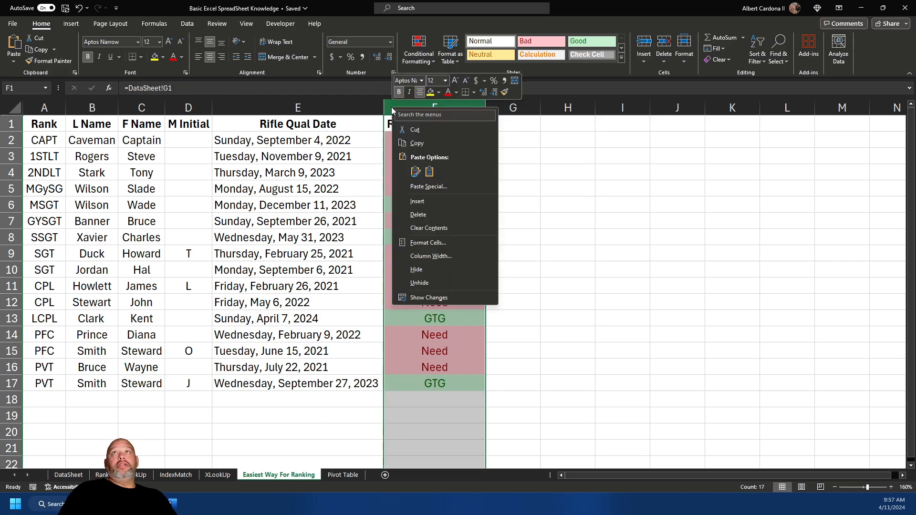
pyautogui.click(432, 198)
pyautogui.click(429, 125)
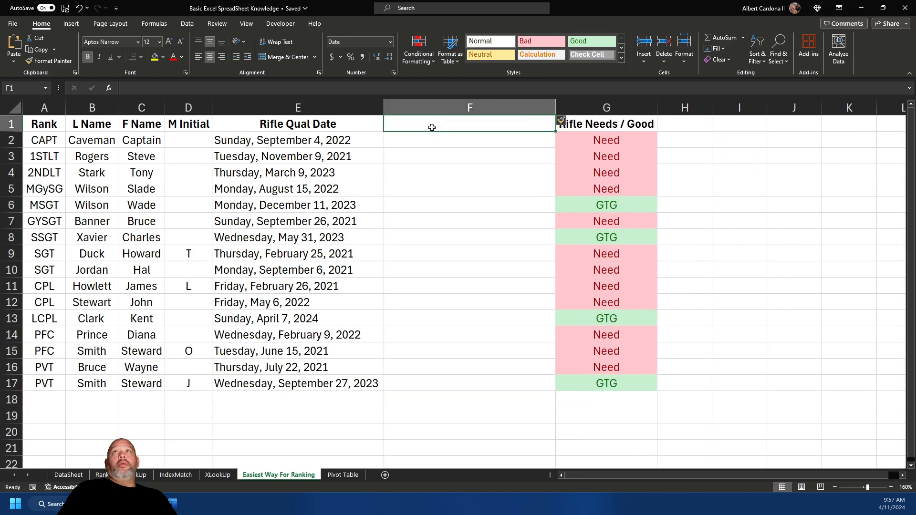
pyautogui.write('Level')
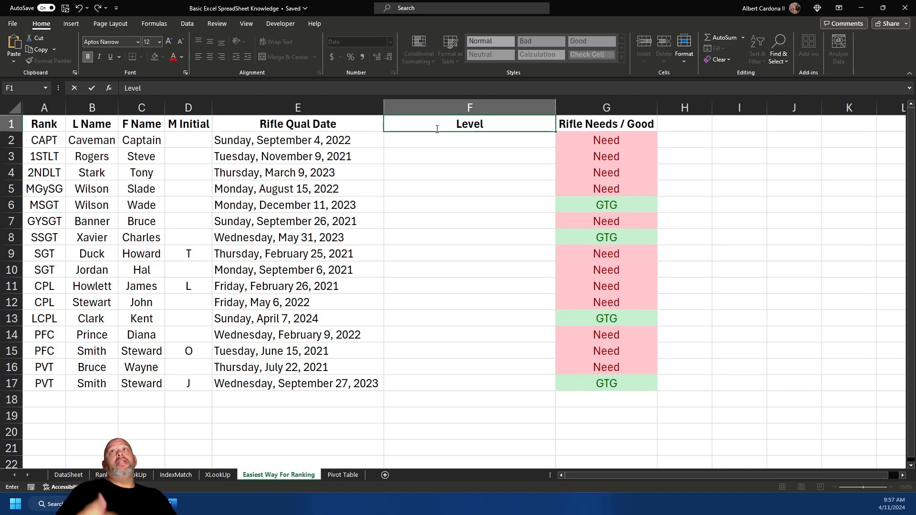
pyautogui.press('Return')
# Enter the levels 1, 3, 2 and 1 in cells F2 through F5
pyautogui.write('1')
pyautogui.press('Return')
pyautogui.write('3')
pyautogui.press('Return')
pyautogui.write('2')
pyautogui.press('Return')
pyautogui.write('1')
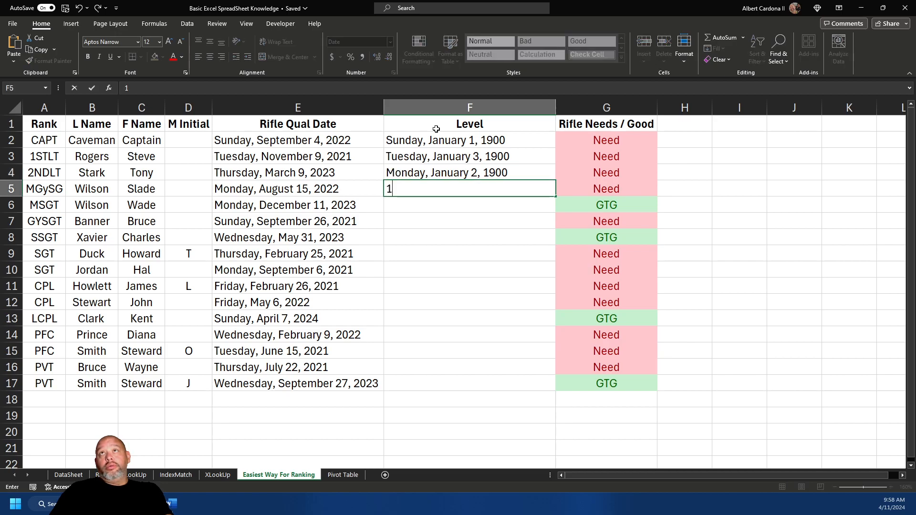
pyautogui.press('Return')
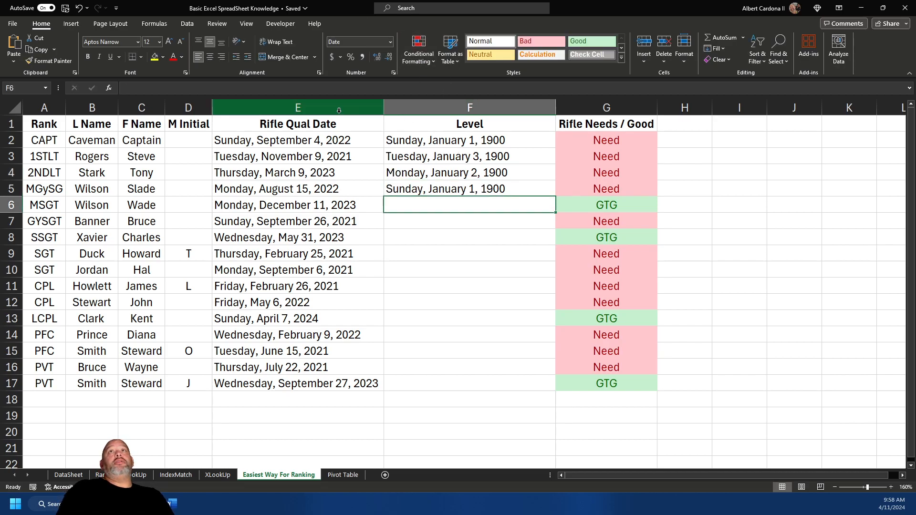
# Format the Level column as Number with no decimal places
pyautogui.click(436, 108)
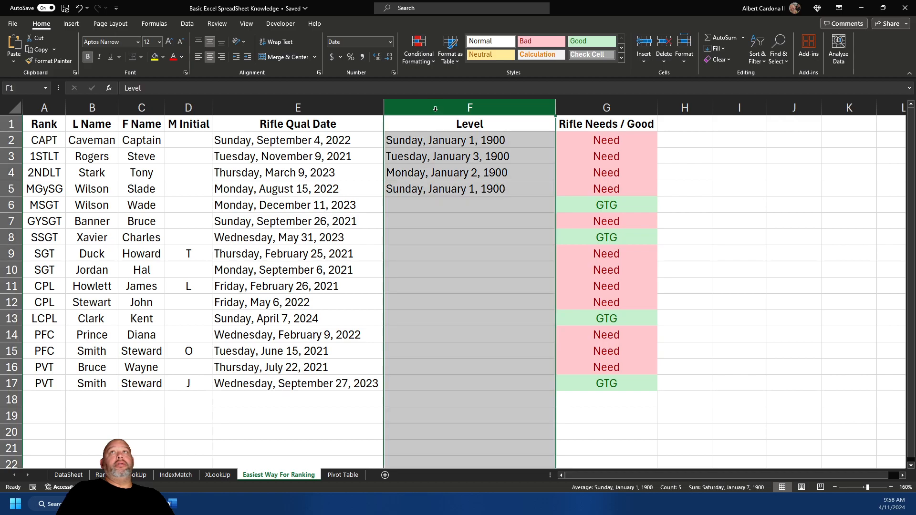
pyautogui.click(390, 42)
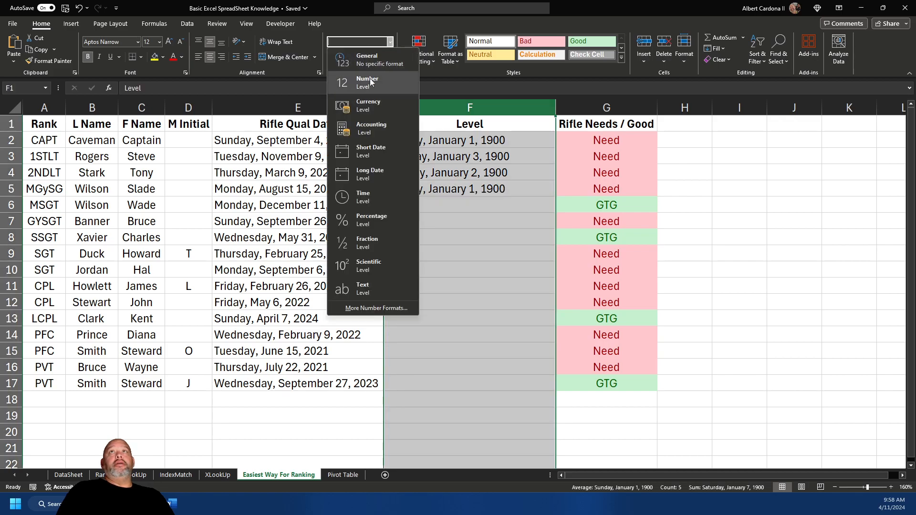
pyautogui.click(372, 84)
pyautogui.click(385, 58)
pyautogui.click(385, 59)
pyautogui.press('Tab')
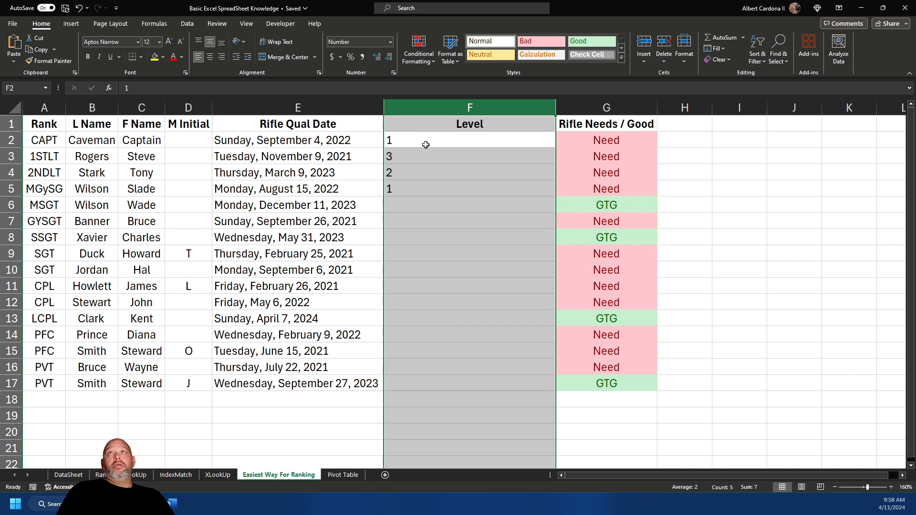
# Center the contents of the Level column and autofit its width
pyautogui.click(442, 136)
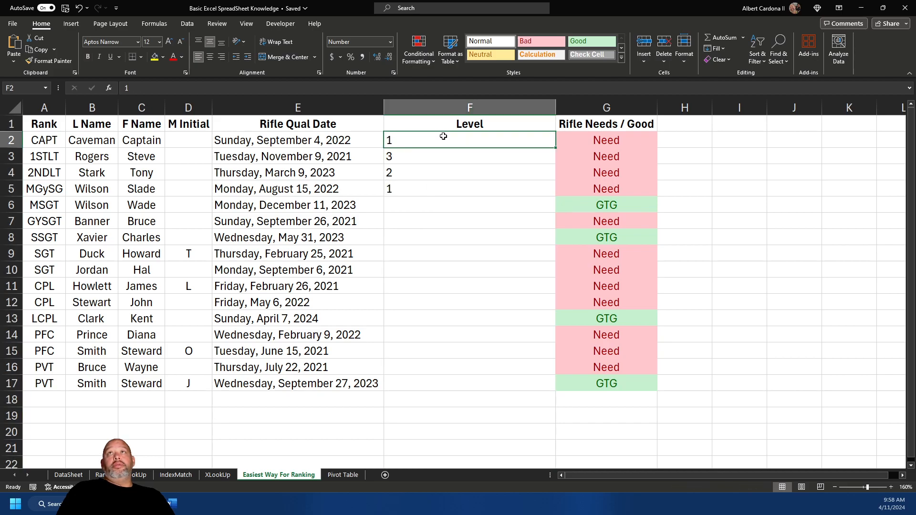
pyautogui.click(451, 106)
pyautogui.click(212, 57)
pyautogui.click(211, 57)
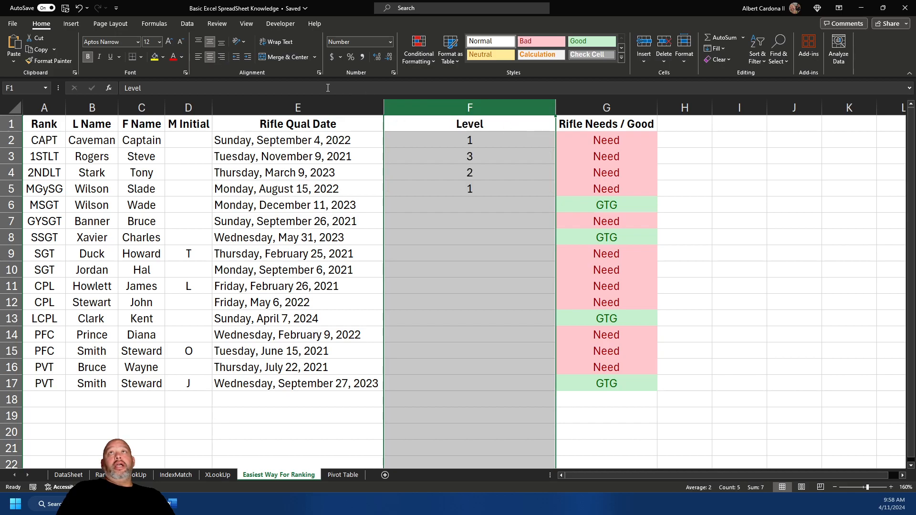
pyautogui.doubleClick(556, 102)
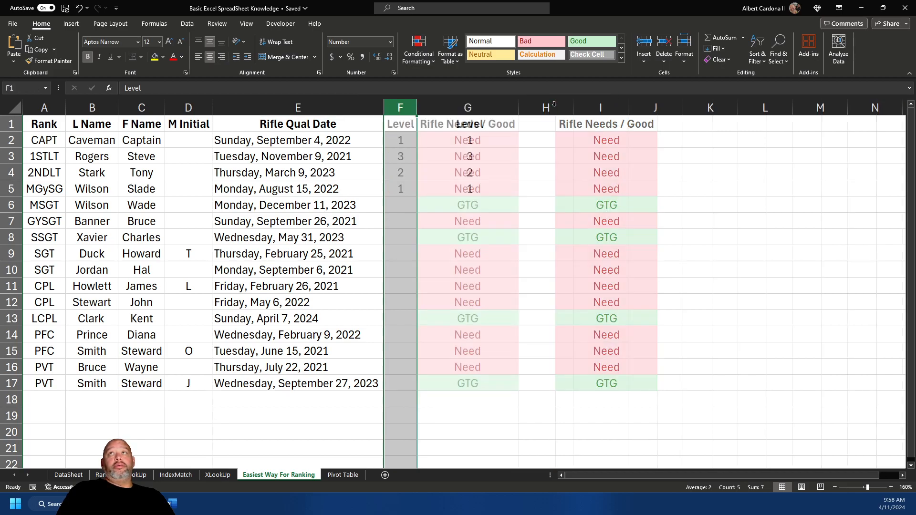
pyautogui.click(554, 104)
pyautogui.click(544, 173)
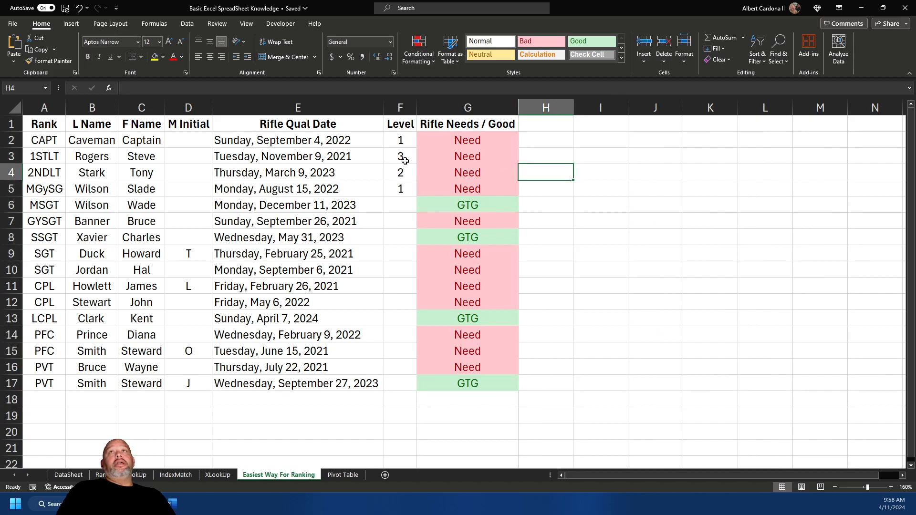
# Copy the levels from F2:F5 into F6:F9, declining any replacement of existing data
pyautogui.moveTo(409, 137); pyautogui.dragTo(397, 180)
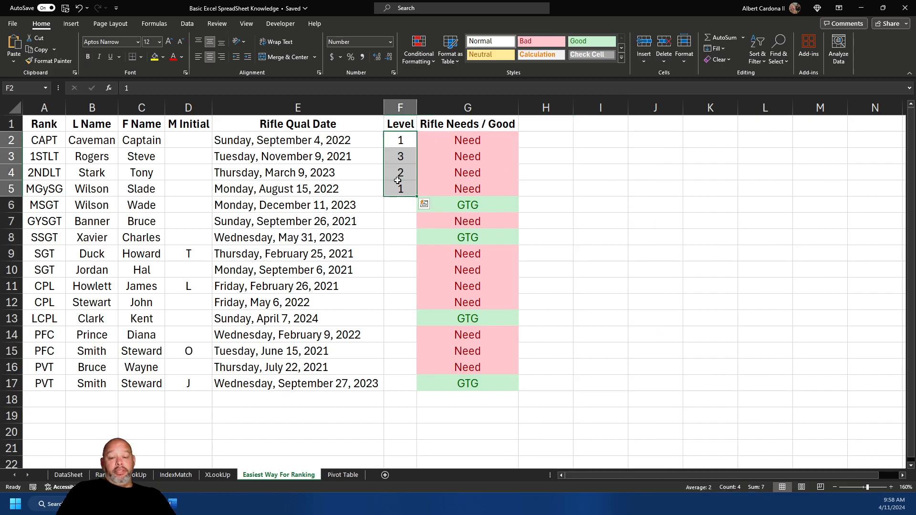
pyautogui.hotkey('ctrl', 'c')
pyautogui.click(383, 207)
pyautogui.click(393, 205)
pyautogui.hotkey('ctrl', 'v')
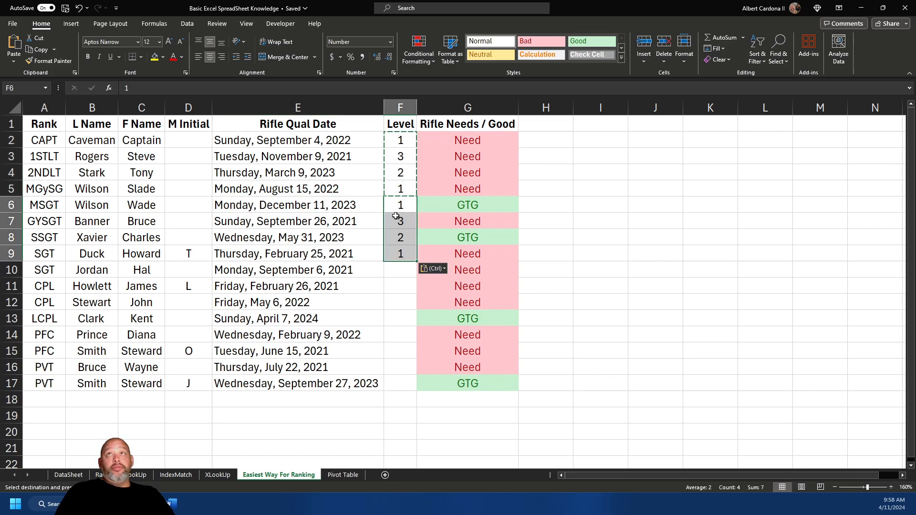
pyautogui.moveTo(398, 250); pyautogui.dragTo(400, 266)
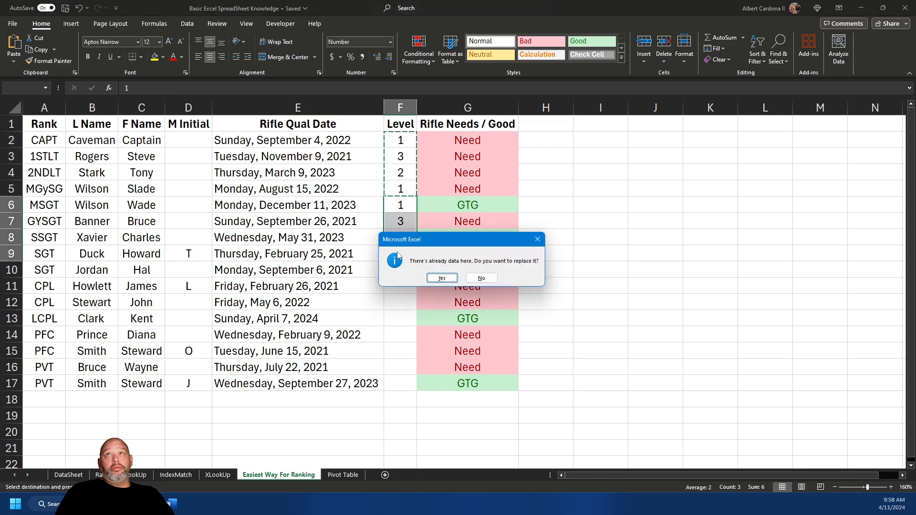
pyautogui.click(475, 277)
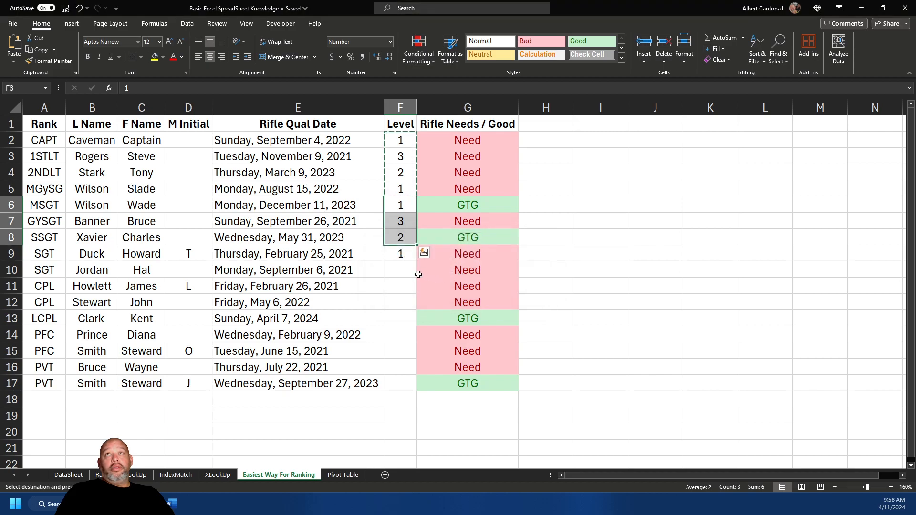
# Paste the copied levels into F10:F13 and F14:F17 to complete the Level column
pyautogui.click(406, 270)
pyautogui.hotkey('ctrl', 'v')
pyautogui.click(399, 334)
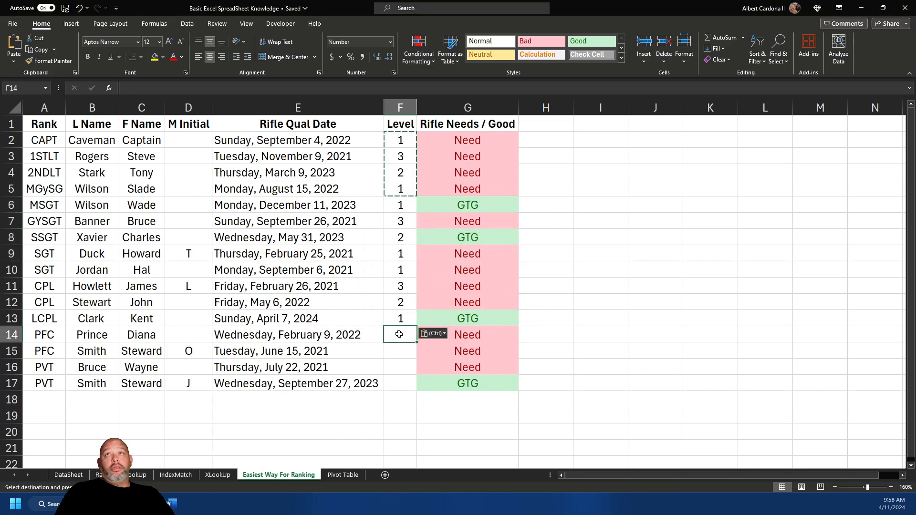
pyautogui.hotkey('ctrl', 'v')
pyautogui.press('Escape')
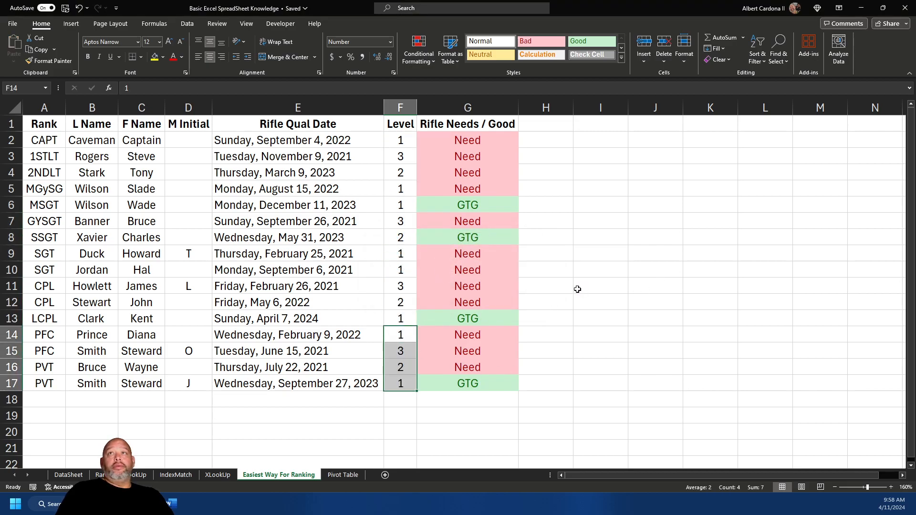
pyautogui.click(531, 298)
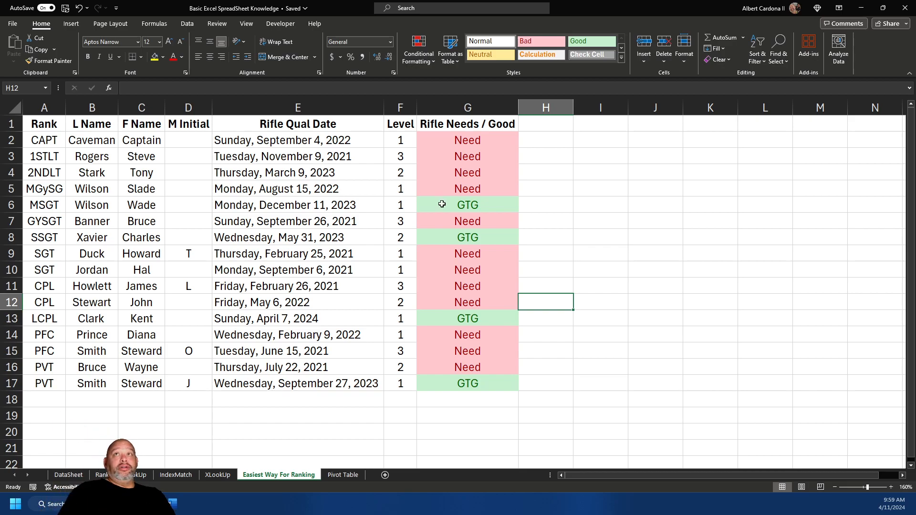
# Set the MGySG row's level in F5 to 4
pyautogui.click(399, 189)
pyautogui.write('4')
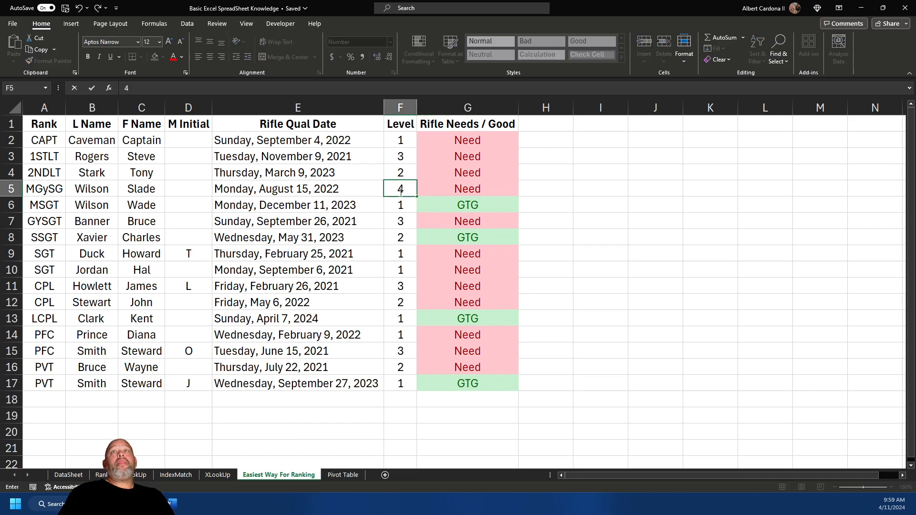
pyautogui.press('Return')
# Edit the G2 formula to multiply the 365 days by the level: =IF(E2<TODAY()- (365 *F2),"Need","GTG")
pyautogui.click(409, 141)
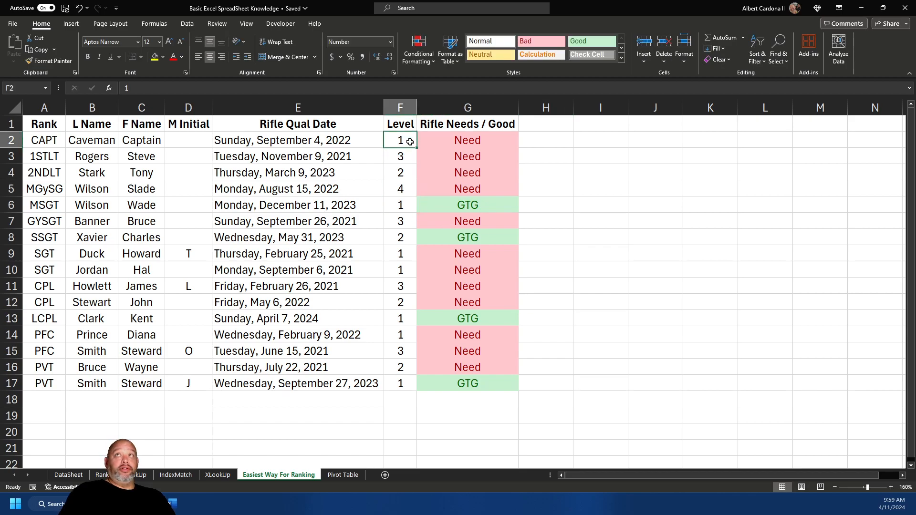
pyautogui.click(460, 147)
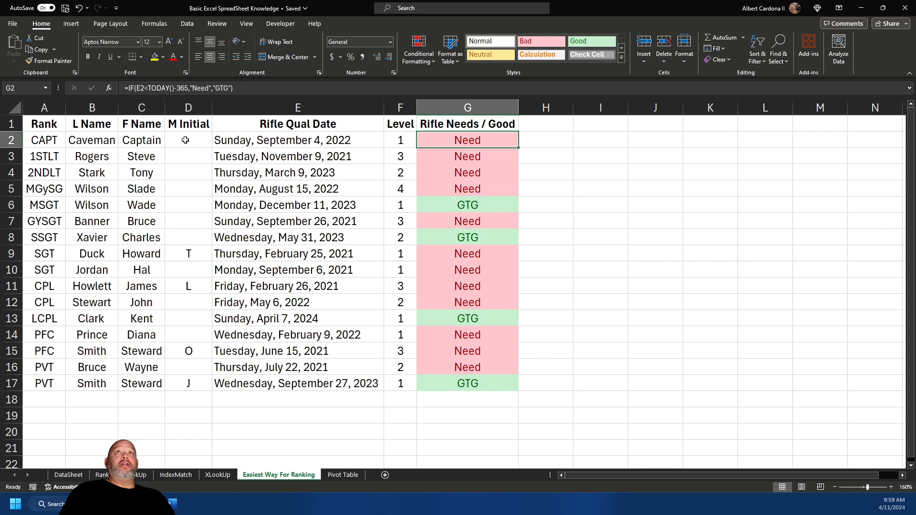
pyautogui.click(174, 92)
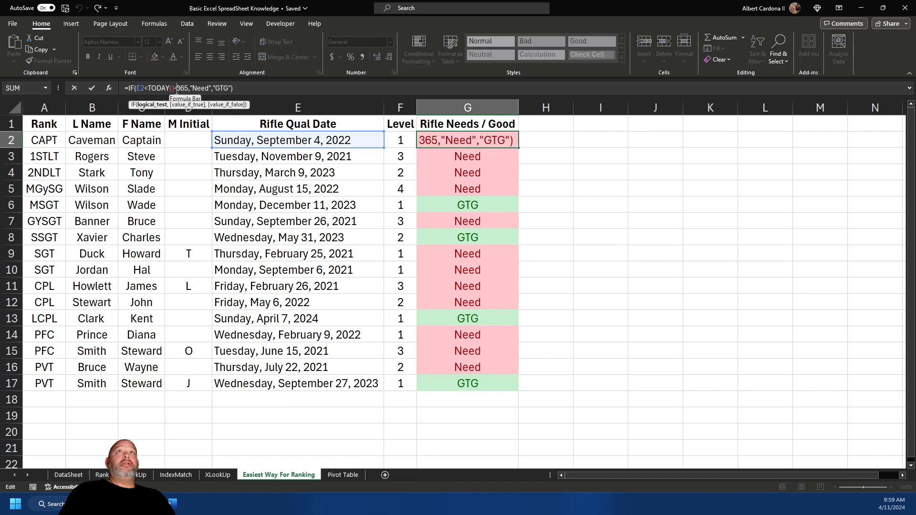
pyautogui.click(191, 88)
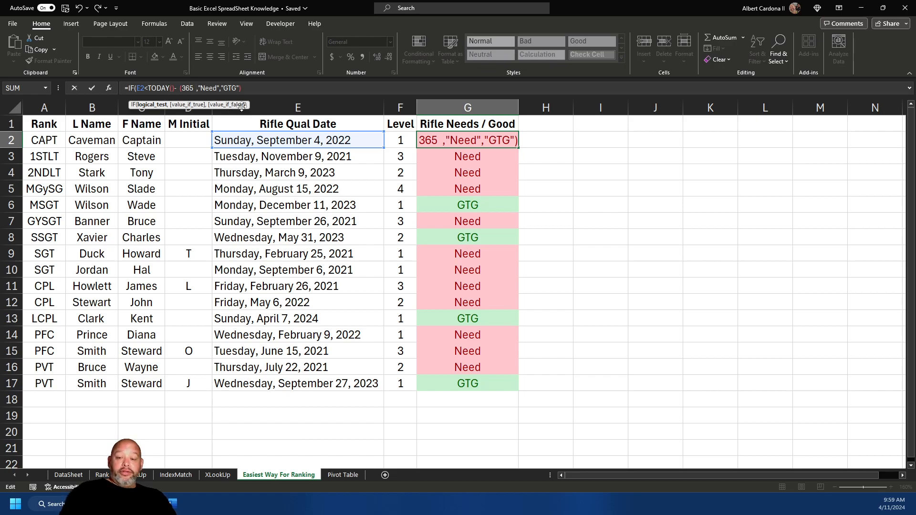
pyautogui.write('*')
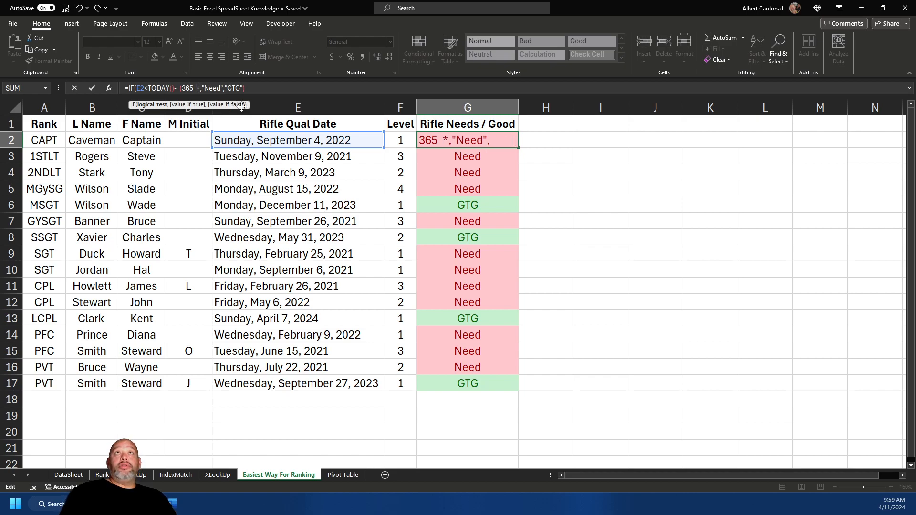
pyautogui.click(403, 142)
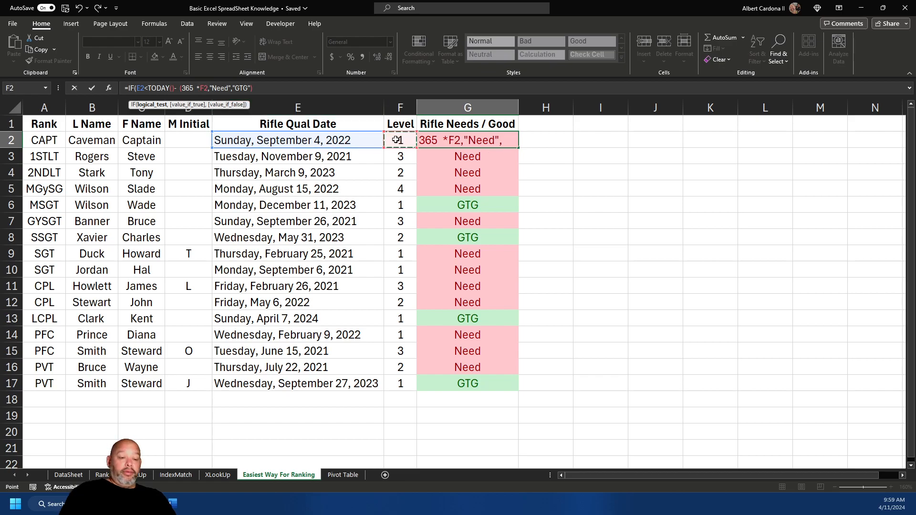
pyautogui.write(')')
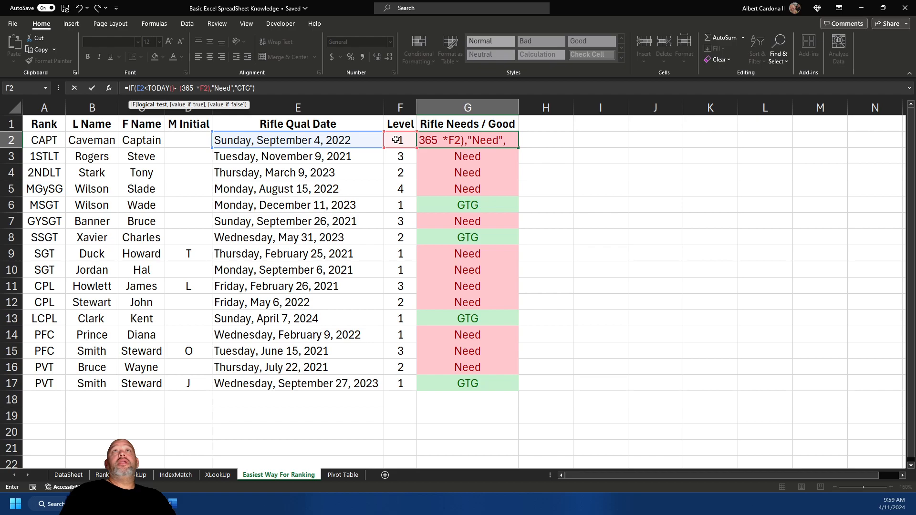
pyautogui.press('Return')
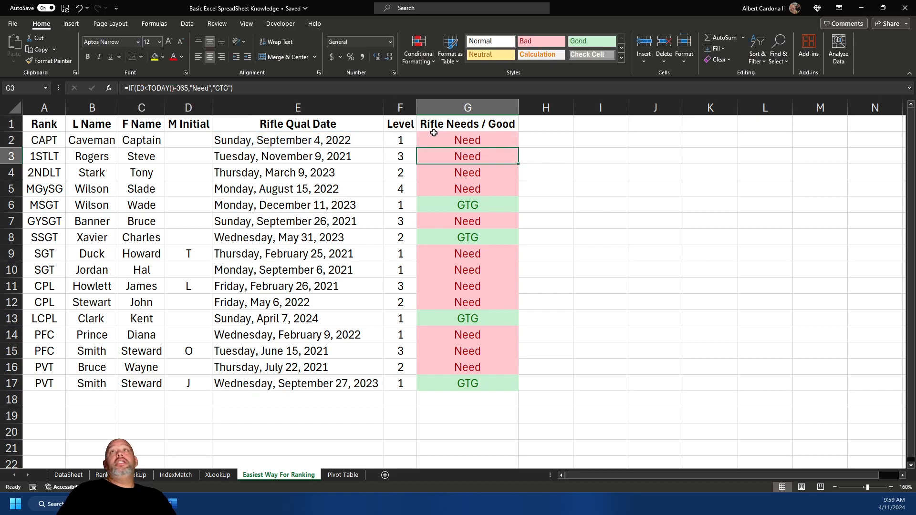
# Fill the revised G2 formula down through G17
pyautogui.click(453, 140)
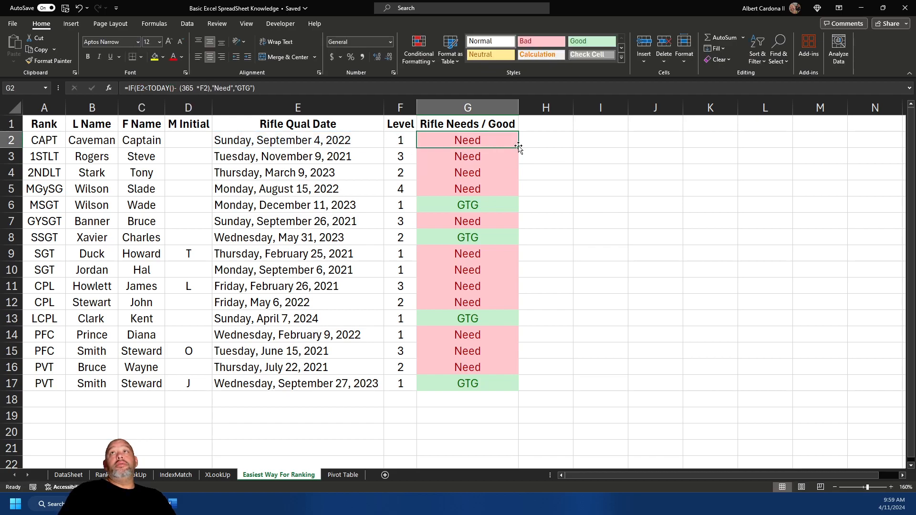
pyautogui.doubleClick(518, 148)
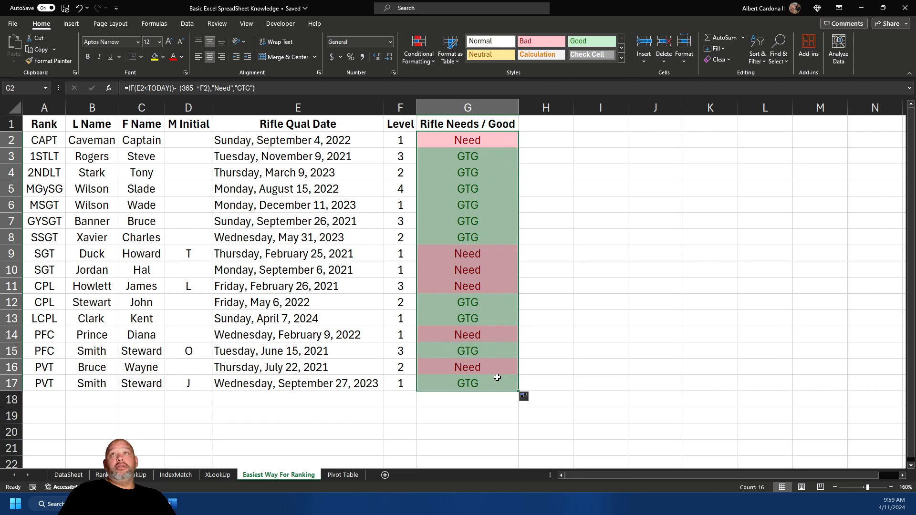
pyautogui.click(284, 451)
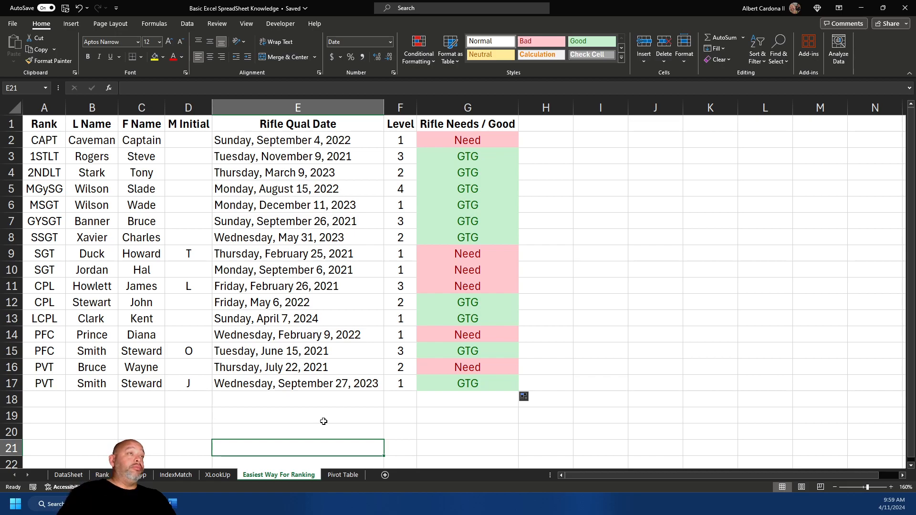
pyautogui.click(381, 422)
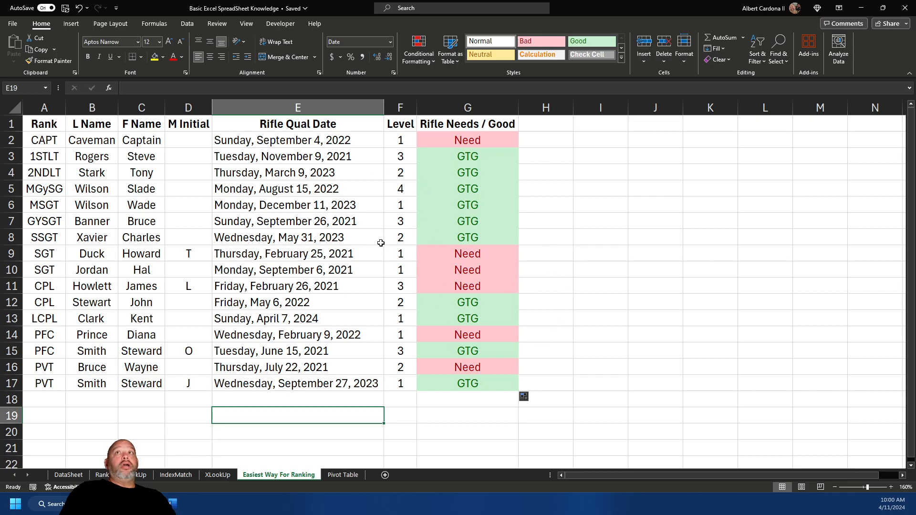
# Test the formula by trying level 2 in F5, and finish with F5 set to 1
pyautogui.click(400, 190)
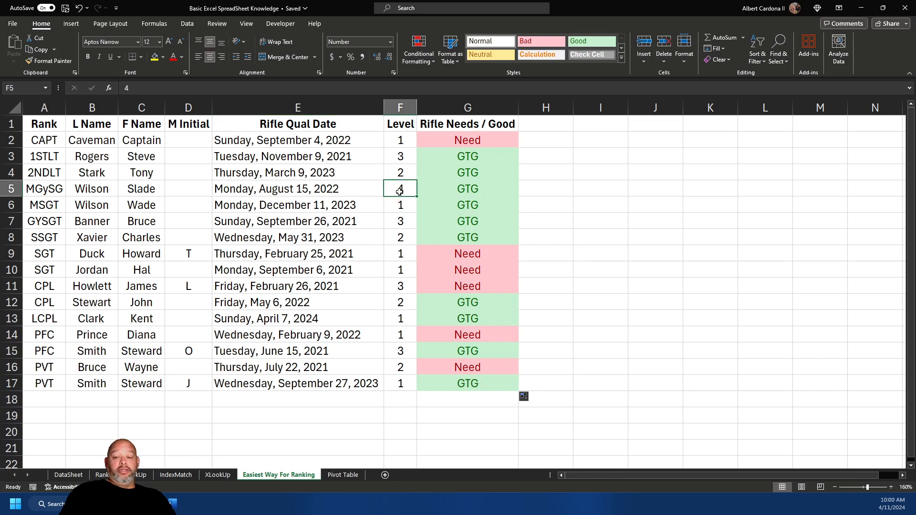
pyautogui.write('2')
pyautogui.press('Return')
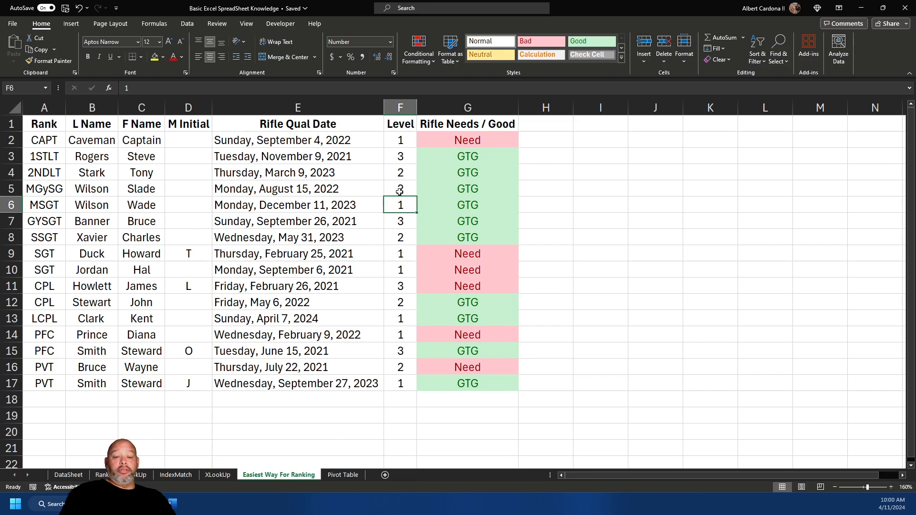
pyautogui.click(400, 191)
pyautogui.write('1')
pyautogui.press('Return')
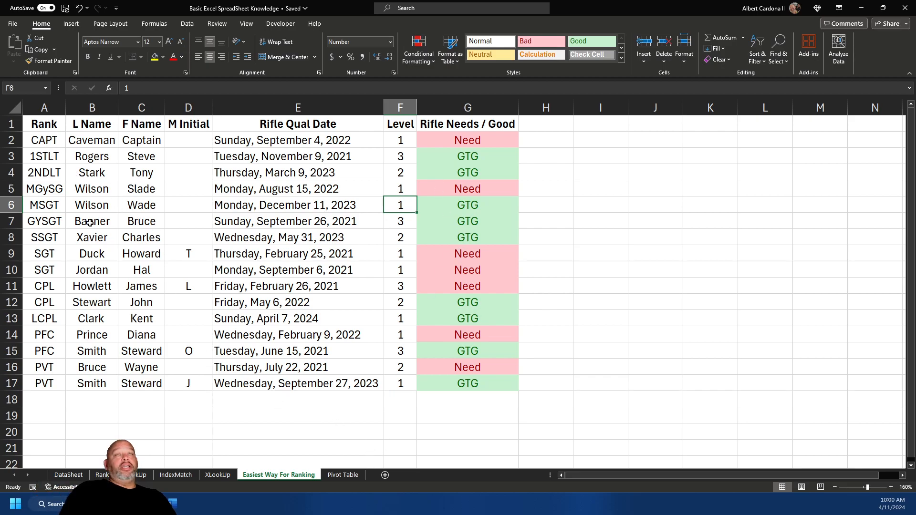
pyautogui.click(343, 474)
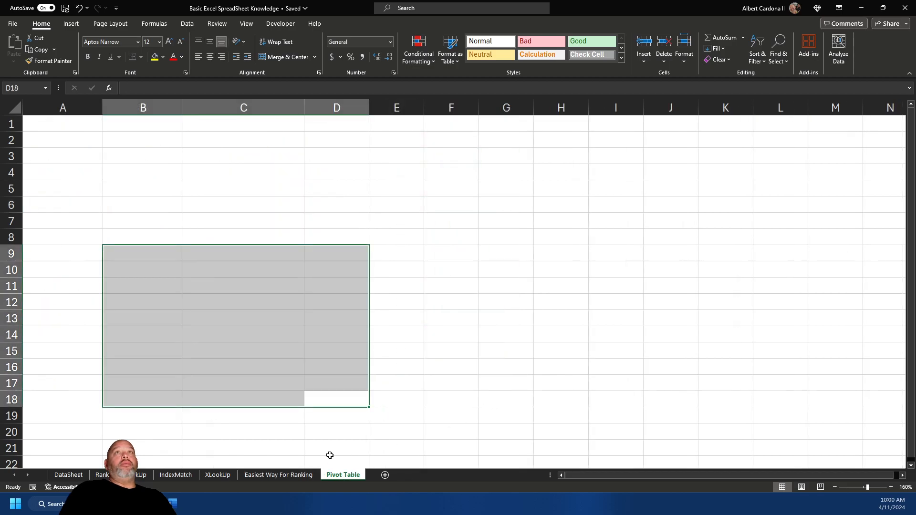
pyautogui.click(89, 131)
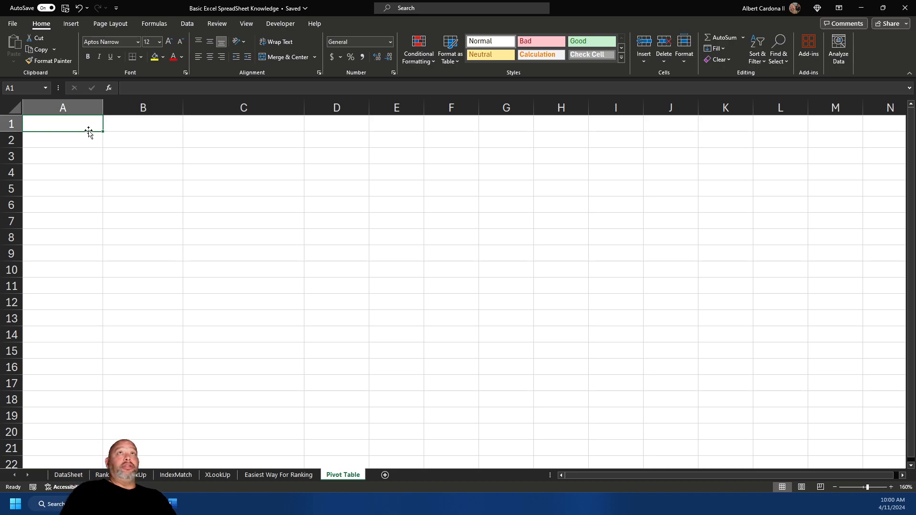
pyautogui.click(71, 23)
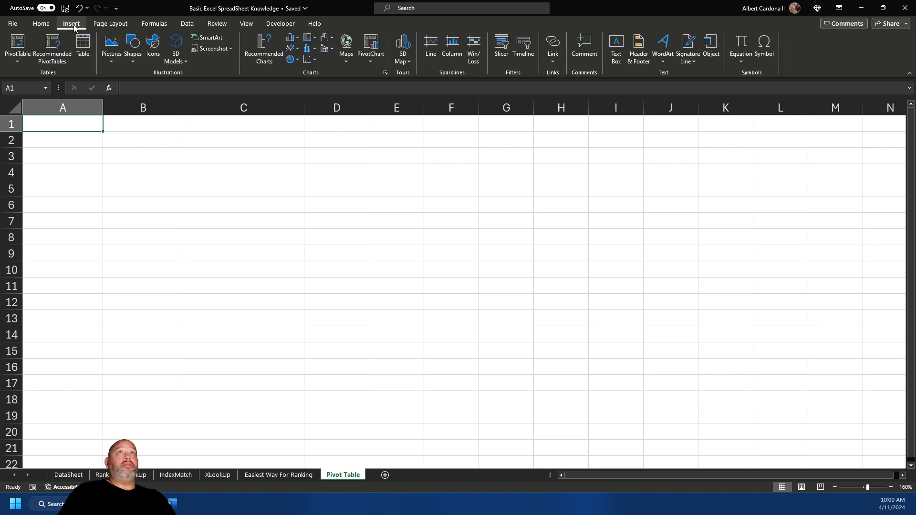
pyautogui.click(29, 46)
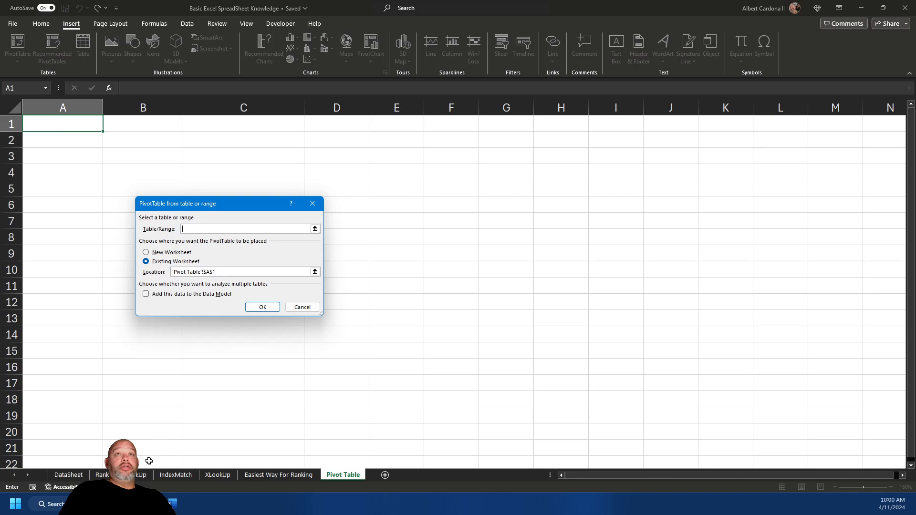
pyautogui.click(258, 475)
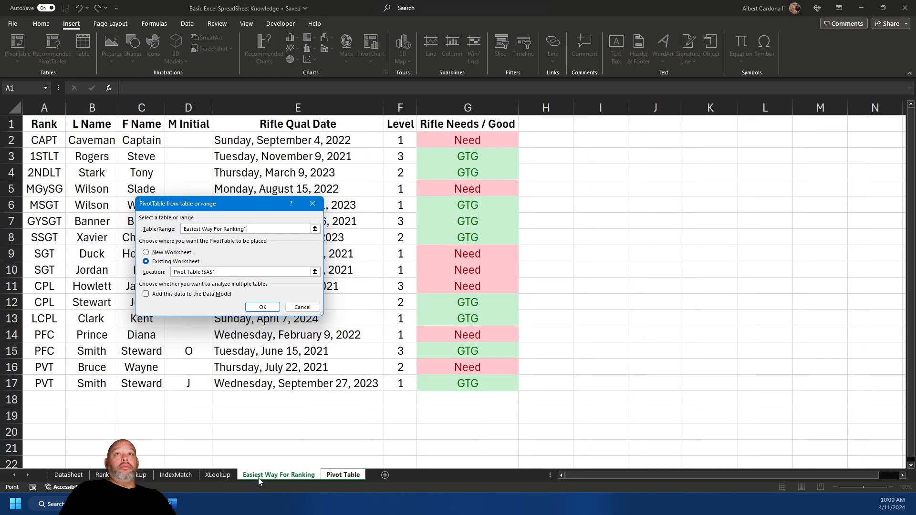
pyautogui.click(17, 108)
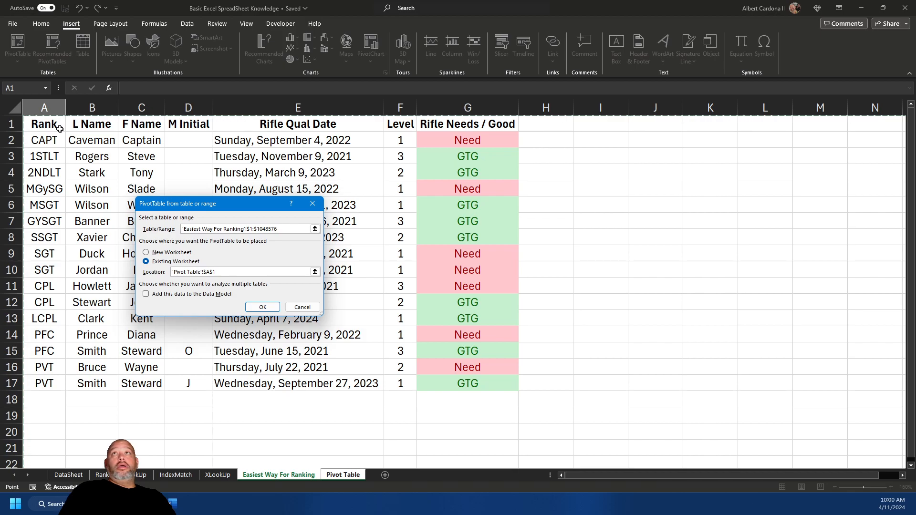
pyautogui.moveTo(60, 129); pyautogui.dragTo(505, 382)
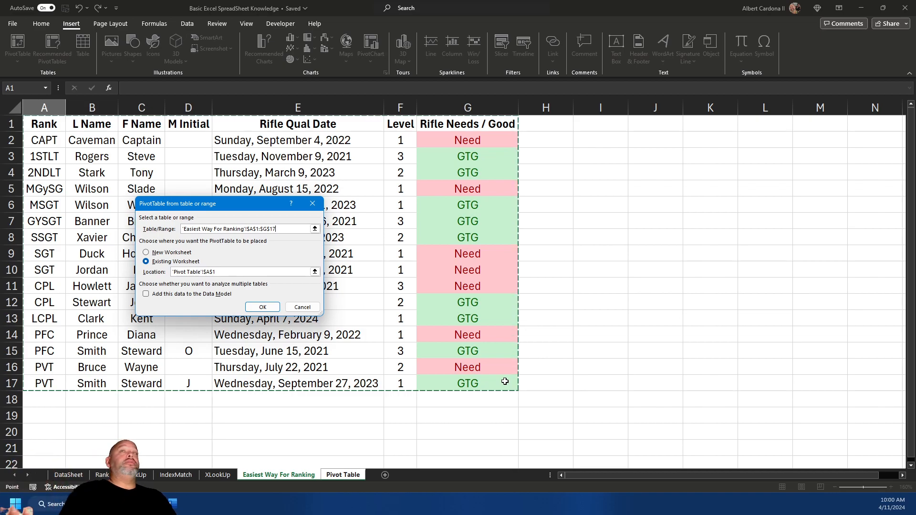
pyautogui.click(314, 308)
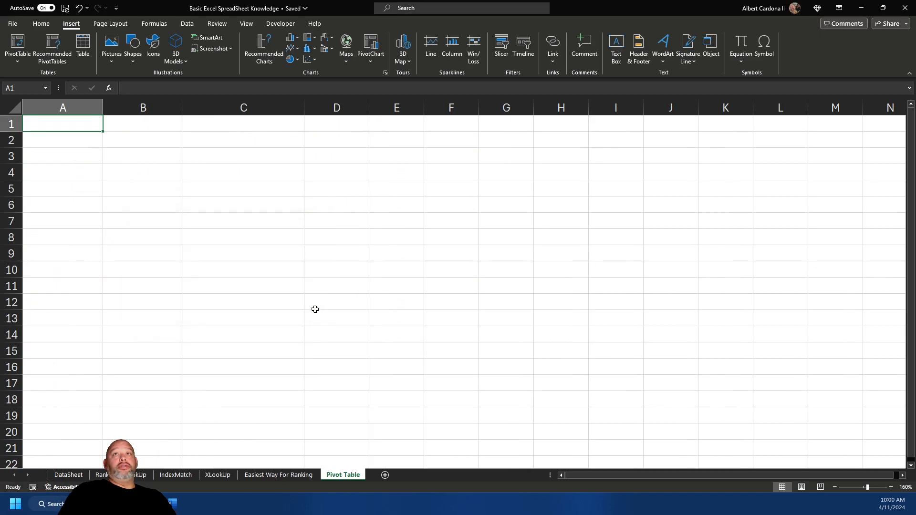
# Convert A1:G17 of the Easiest Way For Ranking sheet into a table with headers, accepting static text in the header row
pyautogui.click(278, 475)
pyautogui.click(101, 172)
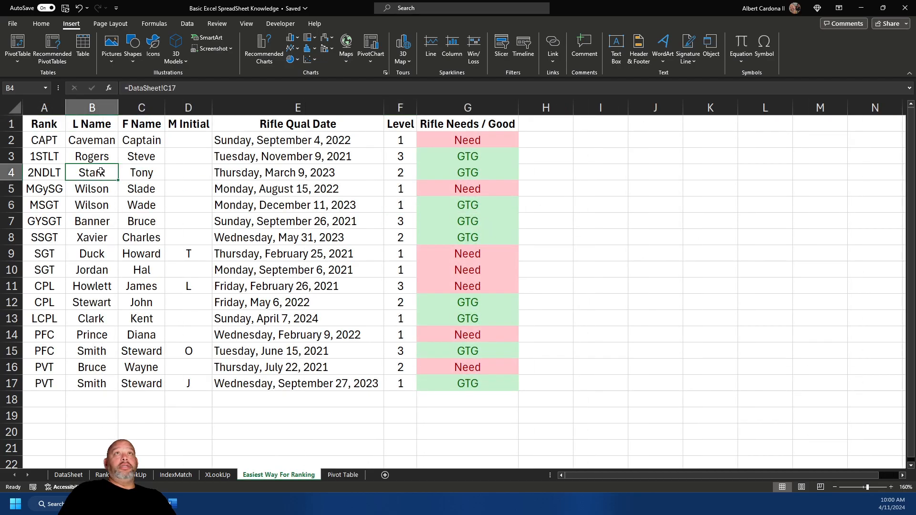
pyautogui.hotkey('ctrl', 't')
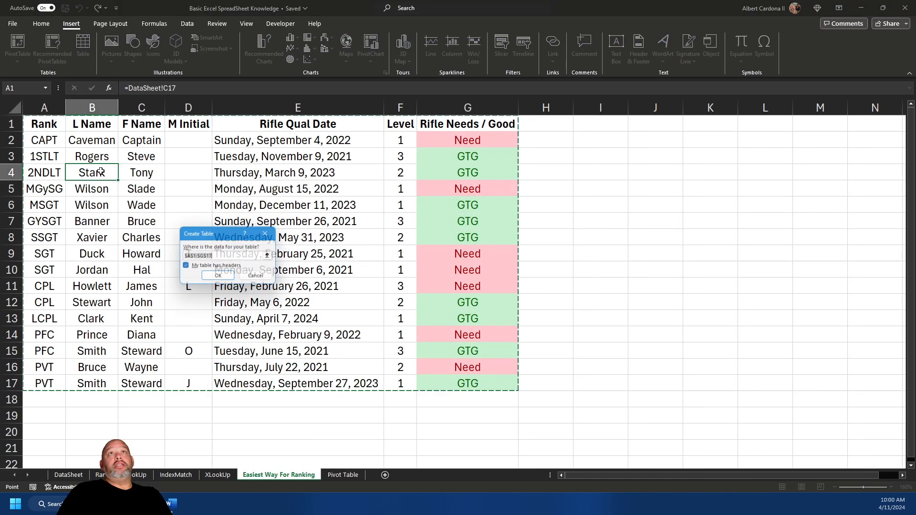
pyautogui.click(220, 277)
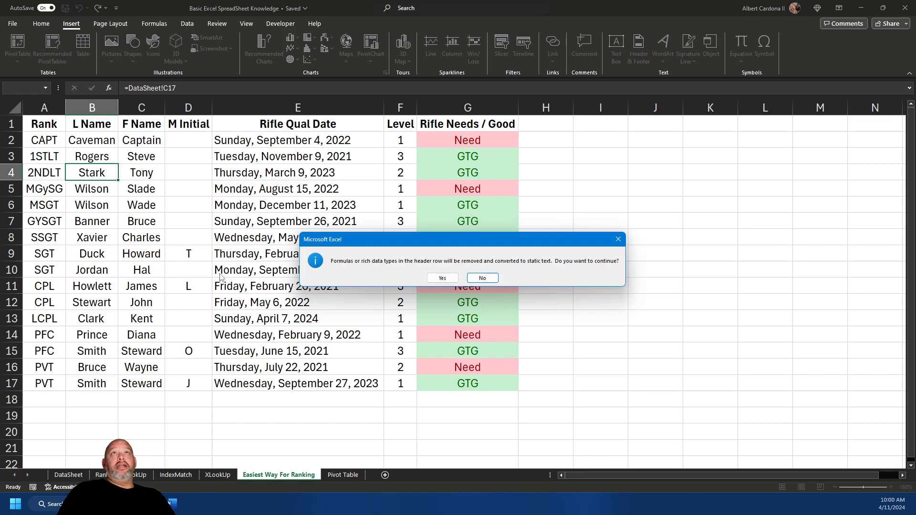
pyautogui.click(441, 277)
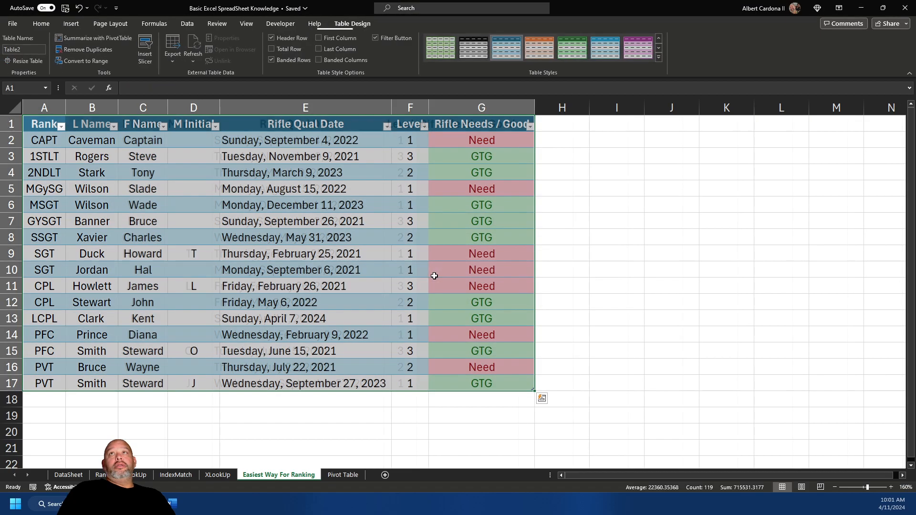
pyautogui.click(435, 285)
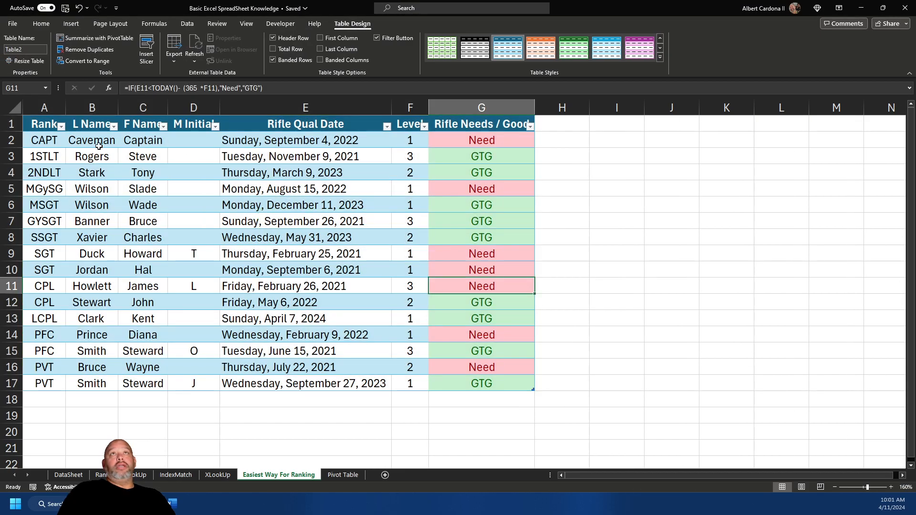
# Try light and medium purple table styles on the ranking table
pyautogui.click(659, 58)
pyautogui.click(640, 86)
pyautogui.click(661, 59)
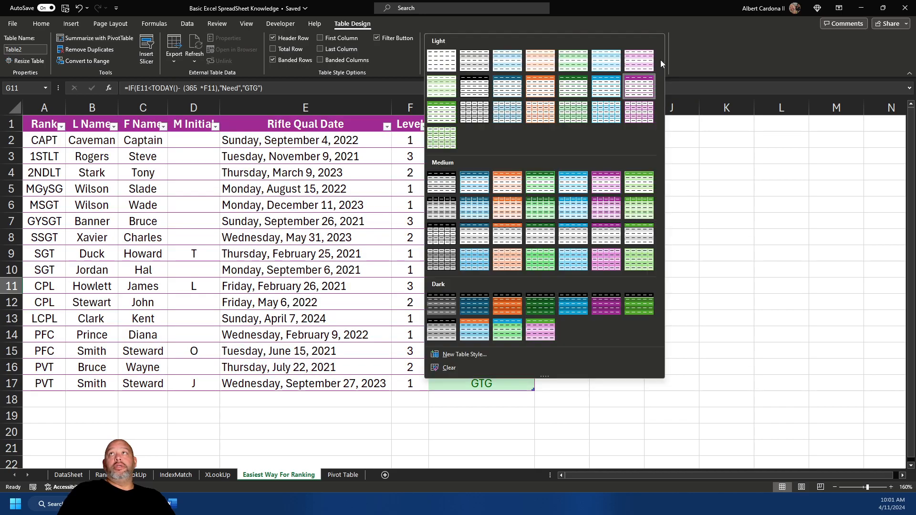
pyautogui.click(642, 113)
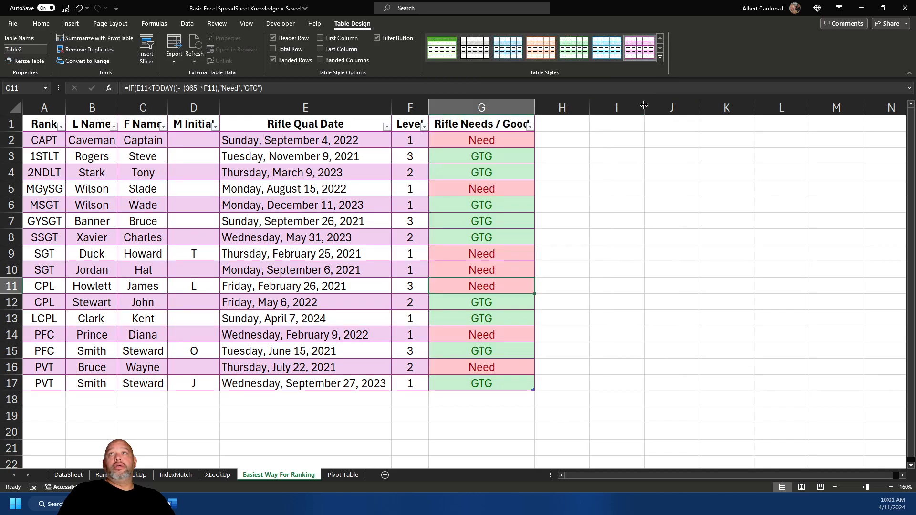
pyautogui.click(661, 59)
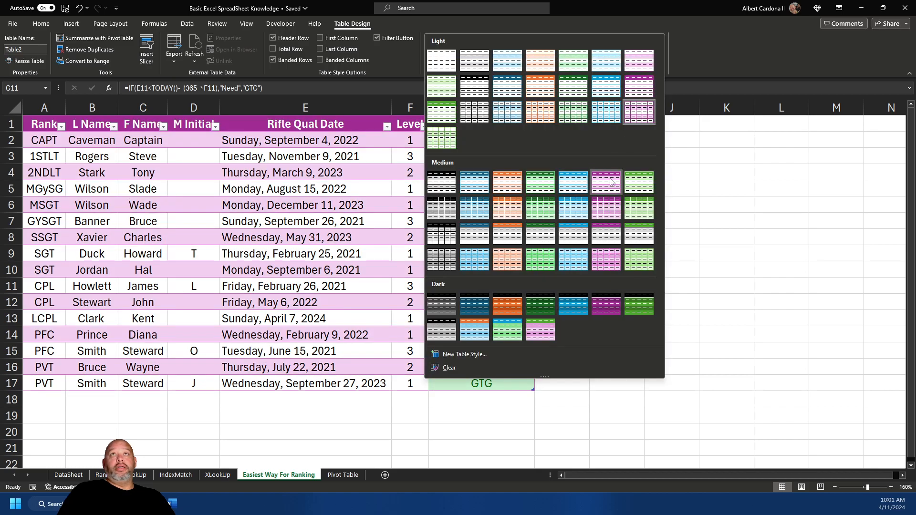
pyautogui.press('Escape')
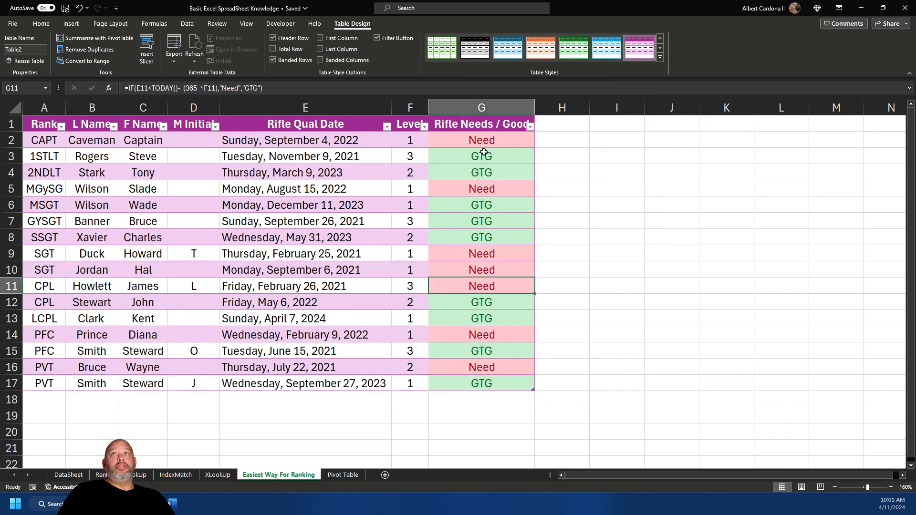
pyautogui.click(539, 211)
pyautogui.click(51, 136)
# Compare the black-and-grey medium table style, and finish with the medium style that has a green header and grey banded rows
pyautogui.click(661, 57)
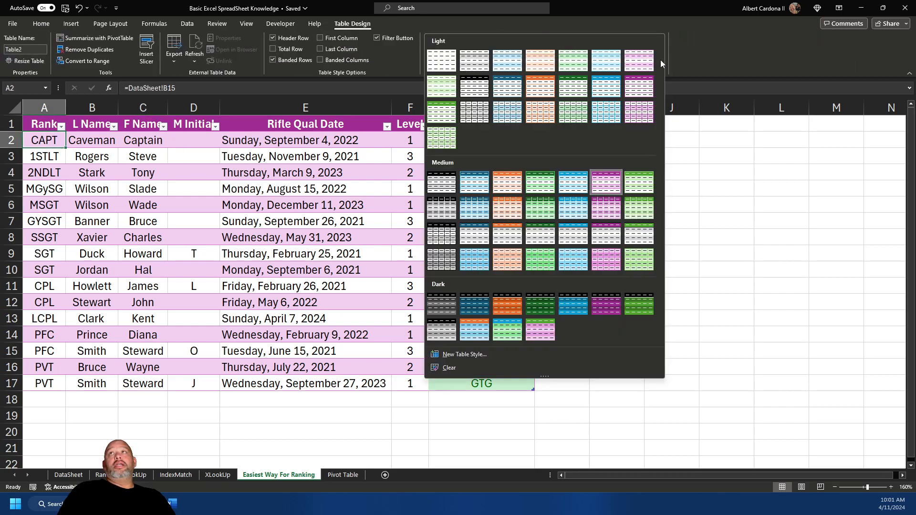
pyautogui.click(449, 207)
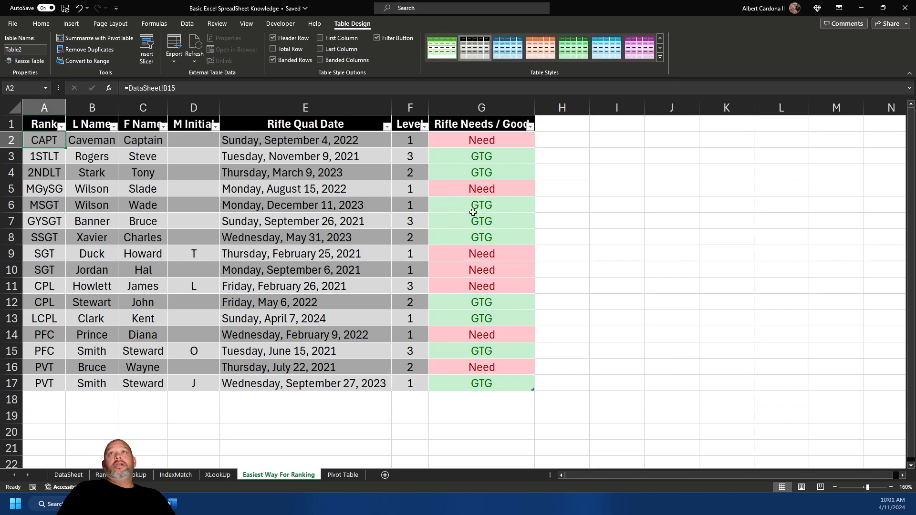
pyautogui.click(660, 57)
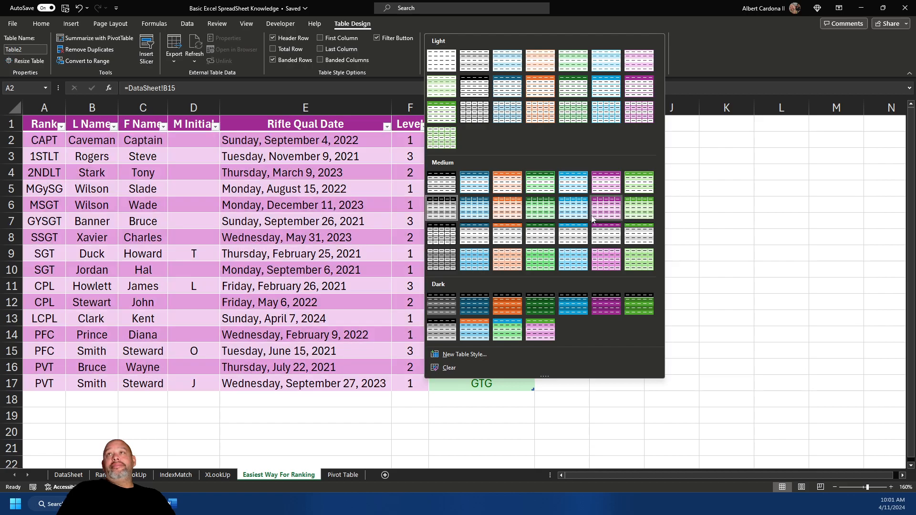
pyautogui.click(534, 229)
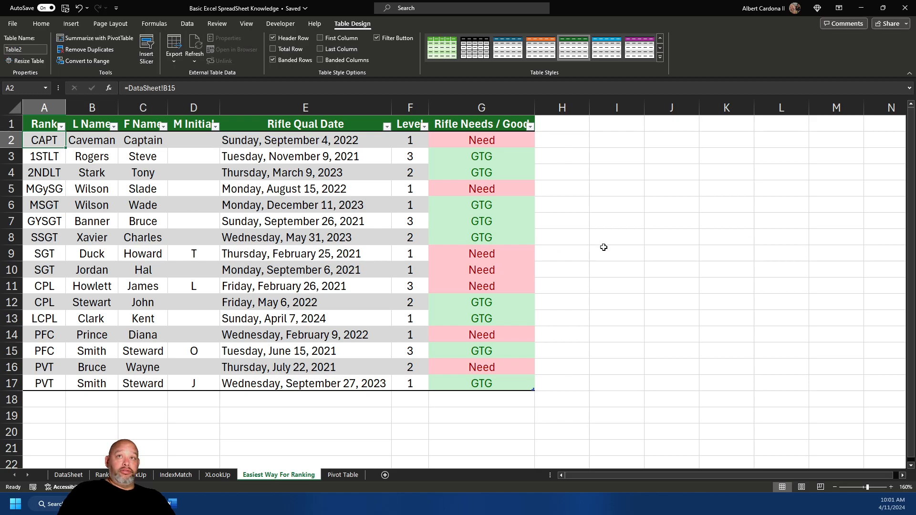
pyautogui.click(342, 475)
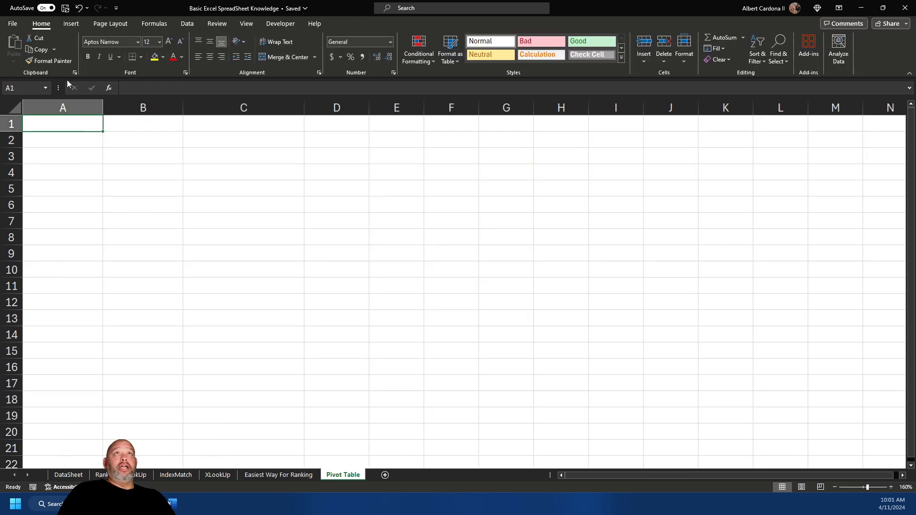
pyautogui.click(71, 23)
pyautogui.click(22, 51)
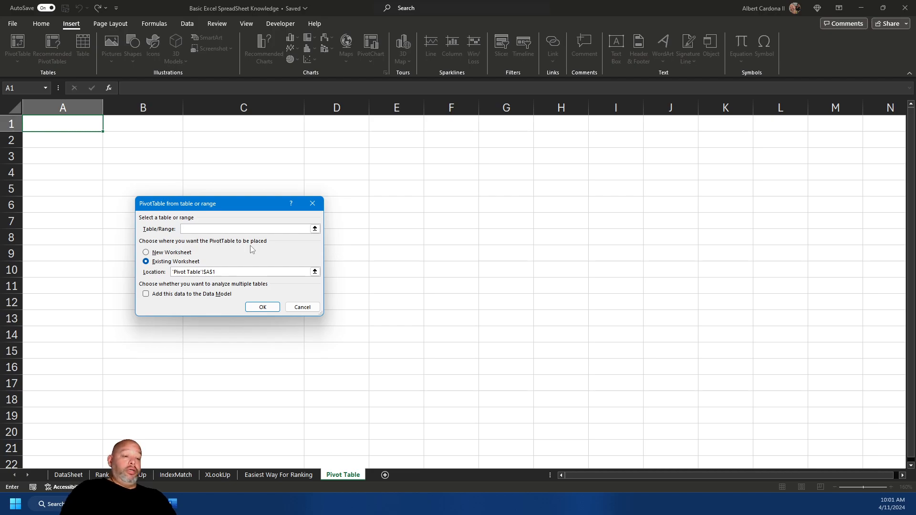
pyautogui.click(302, 306)
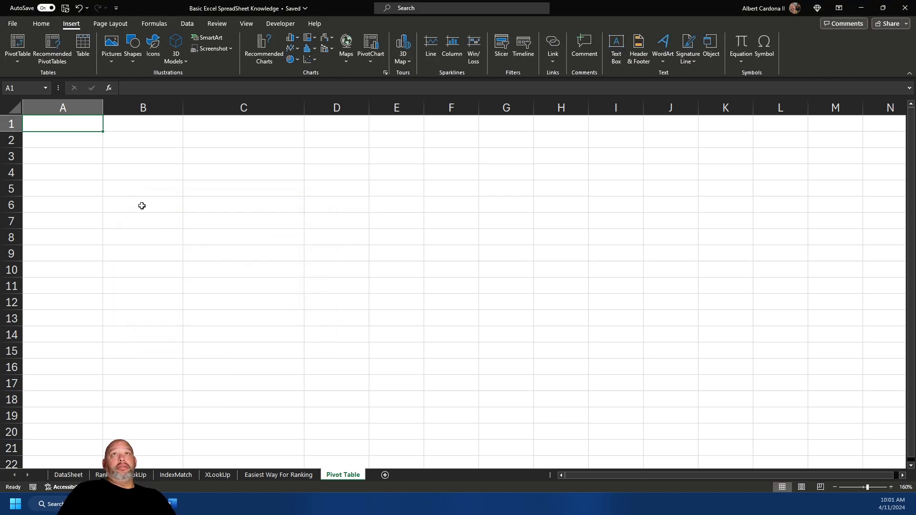
pyautogui.click(268, 475)
pyautogui.click(114, 219)
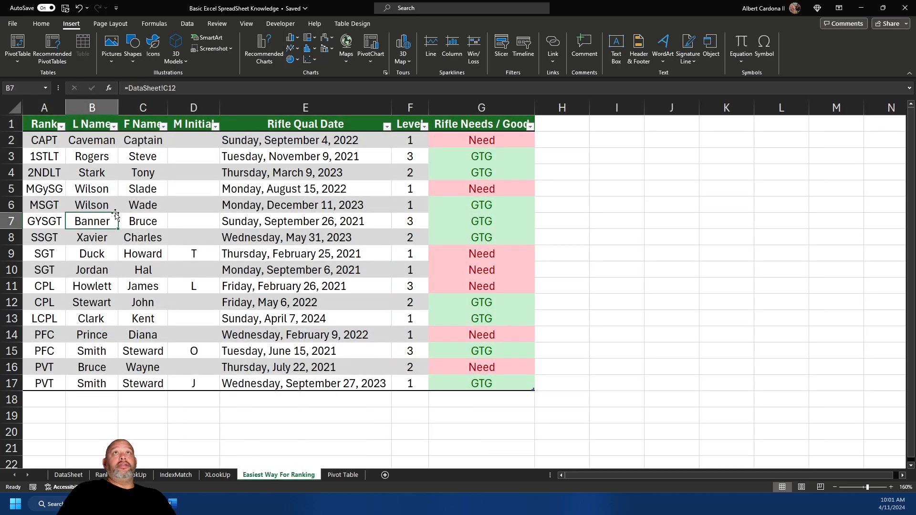
pyautogui.click(287, 173)
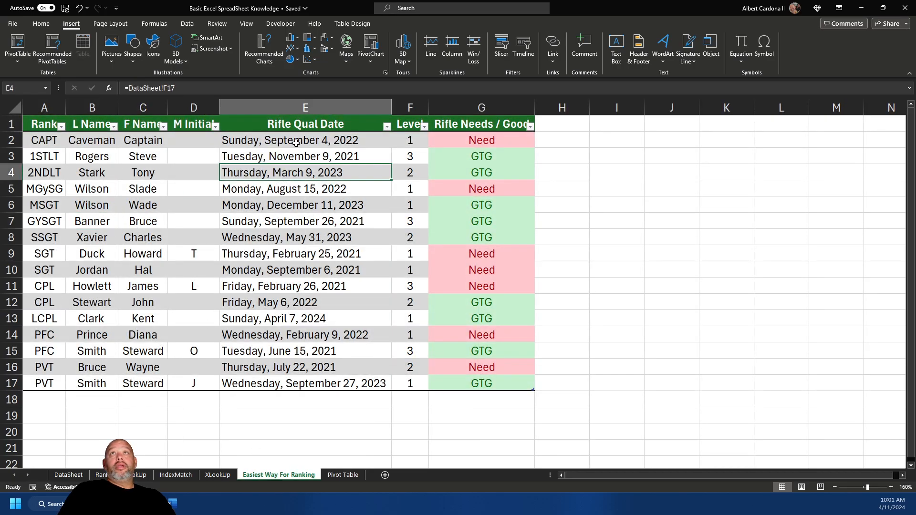
pyautogui.click(289, 126)
pyautogui.rightClick(290, 128)
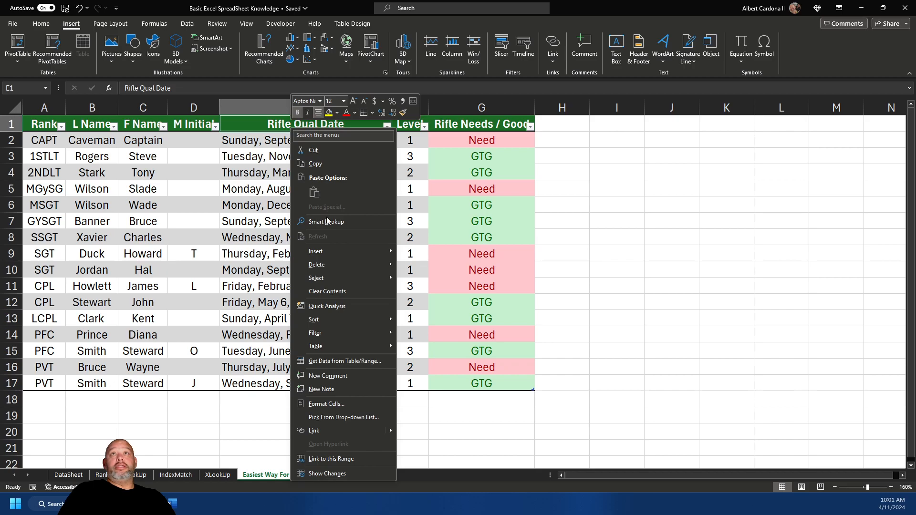
pyautogui.moveTo(347, 347)
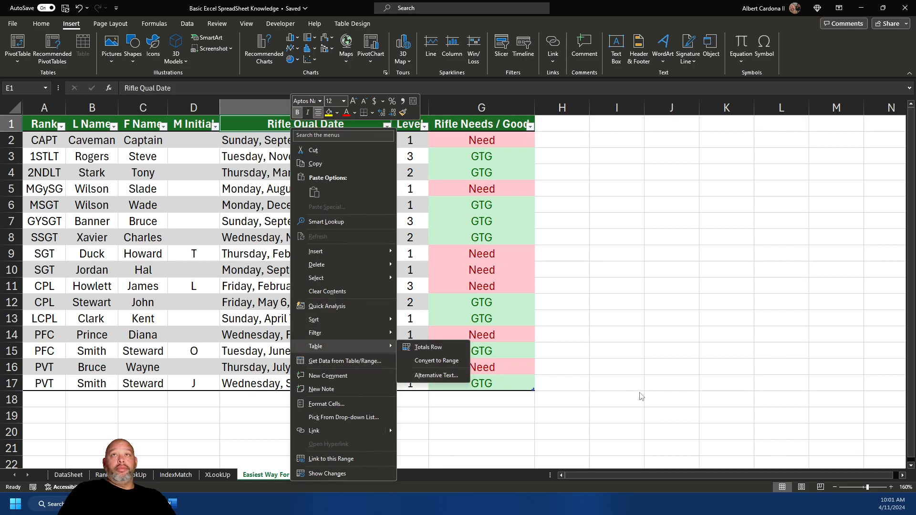
pyautogui.click(602, 396)
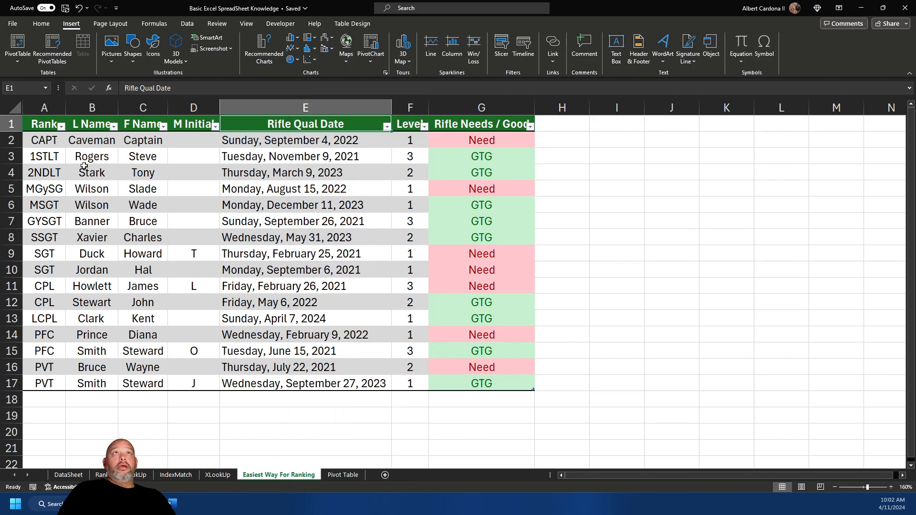
# Try to name the table range A1:G17 PivotTable
pyautogui.moveTo(39, 124); pyautogui.dragTo(482, 389)
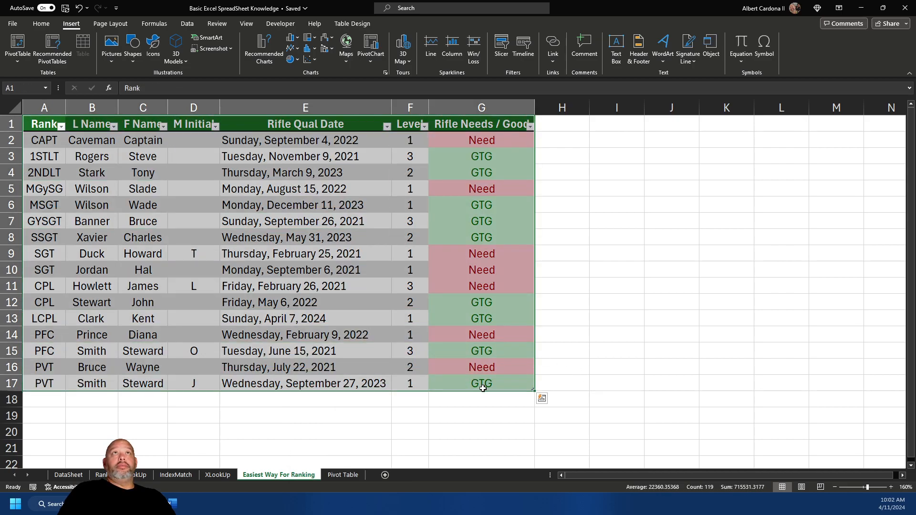
pyautogui.click(47, 90)
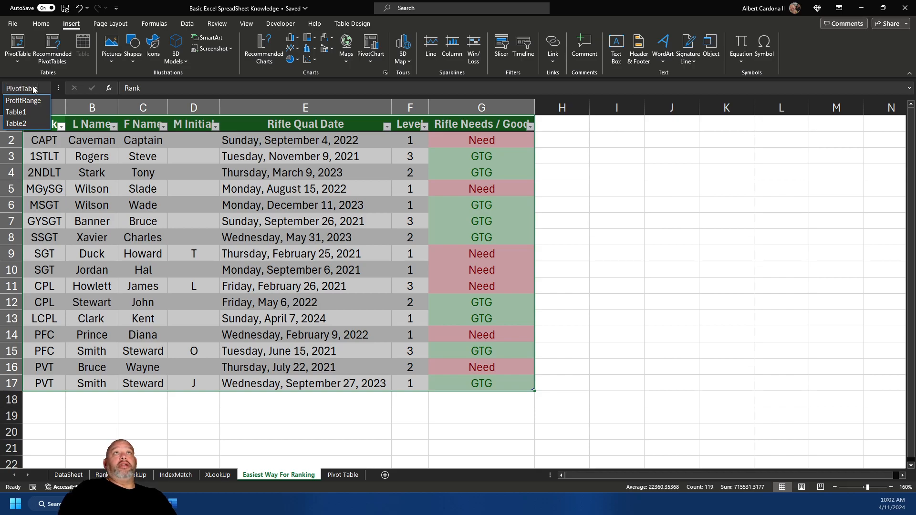
pyautogui.press('Escape')
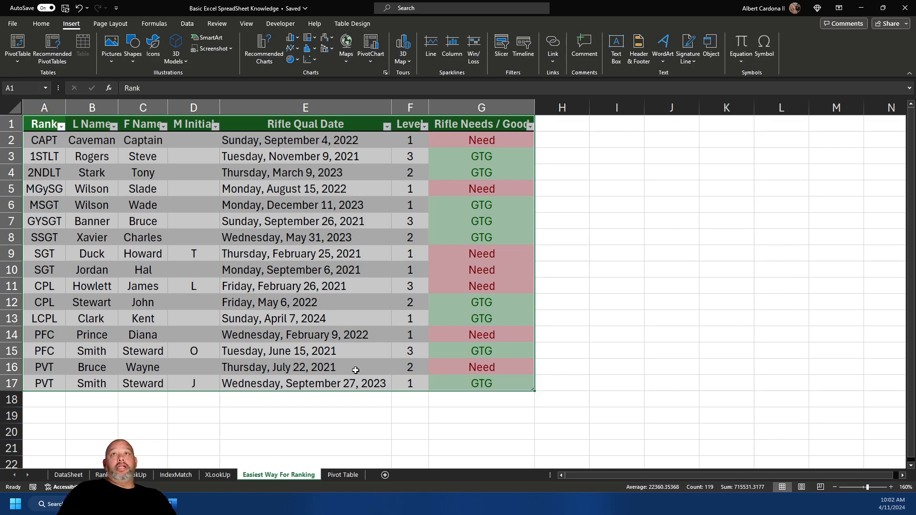
# Try to insert a PivotTable at A1 of the Pivot Table sheet, using pivotable as the source range
pyautogui.click(342, 476)
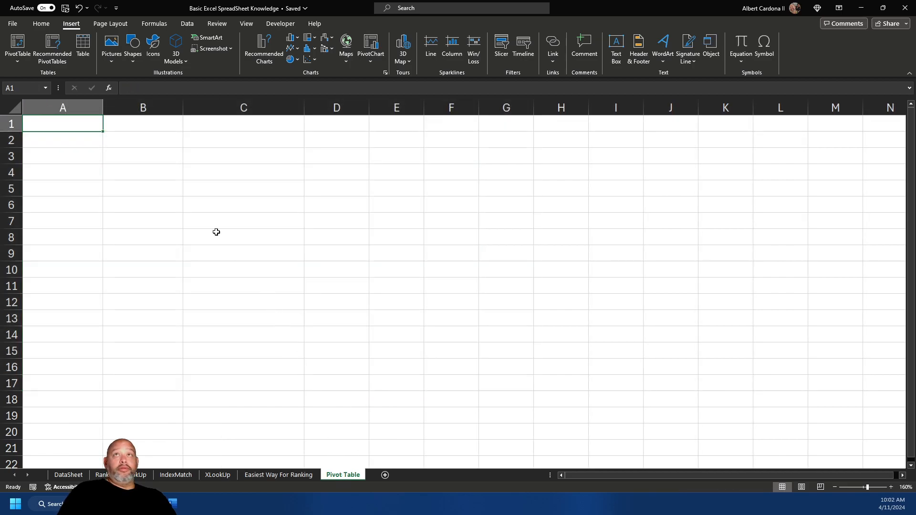
pyautogui.click(17, 43)
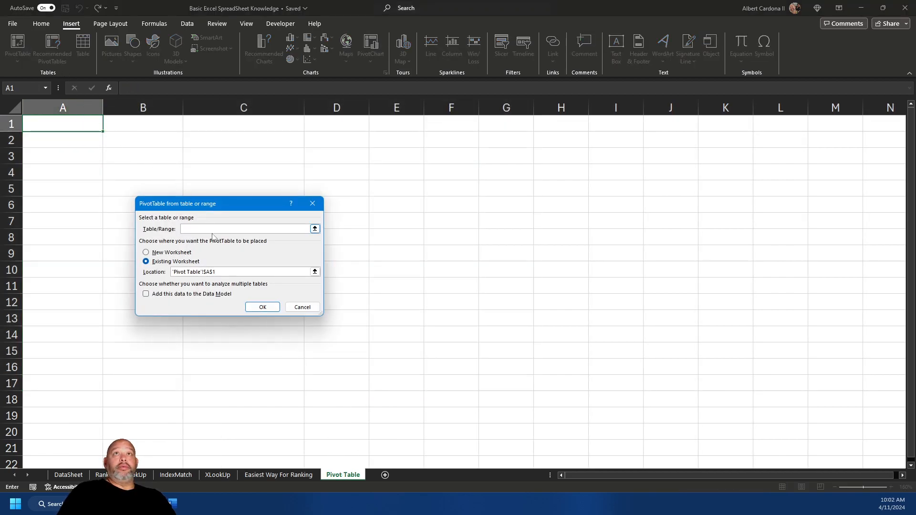
pyautogui.write('pivotable')
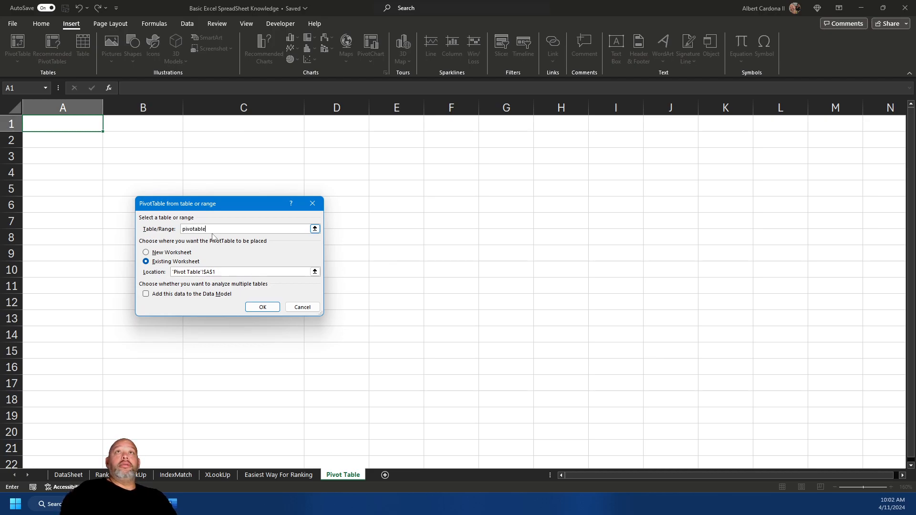
pyautogui.press('Return')
pyautogui.press('Return')
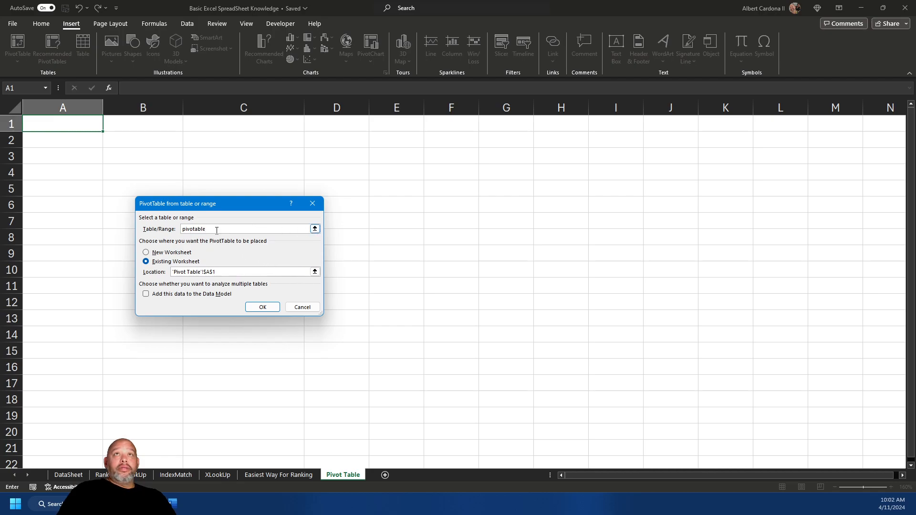
# Set the PivotTable source to the table A1:G17 on the Easiest Way For Ranking sheet and create it on the existing worksheet
pyautogui.click(275, 475)
pyautogui.moveTo(46, 125); pyautogui.dragTo(532, 387)
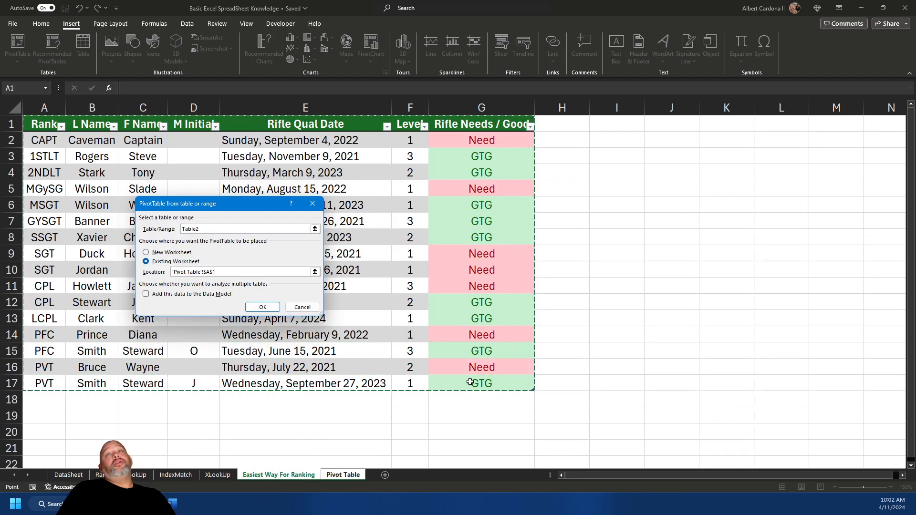
pyautogui.press('Return')
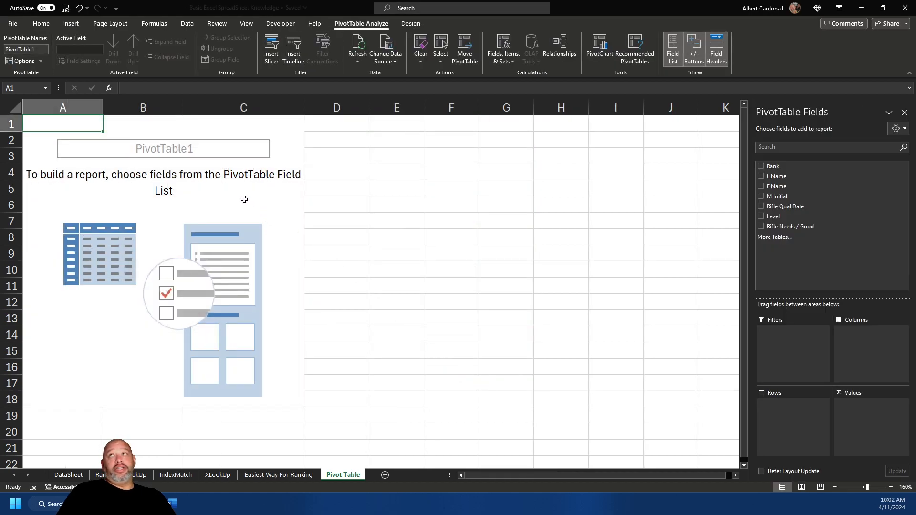
# Add Rifle Needs / Good as both a count value and row labels, and Rifle Qual Date as a report filter
pyautogui.click(208, 243)
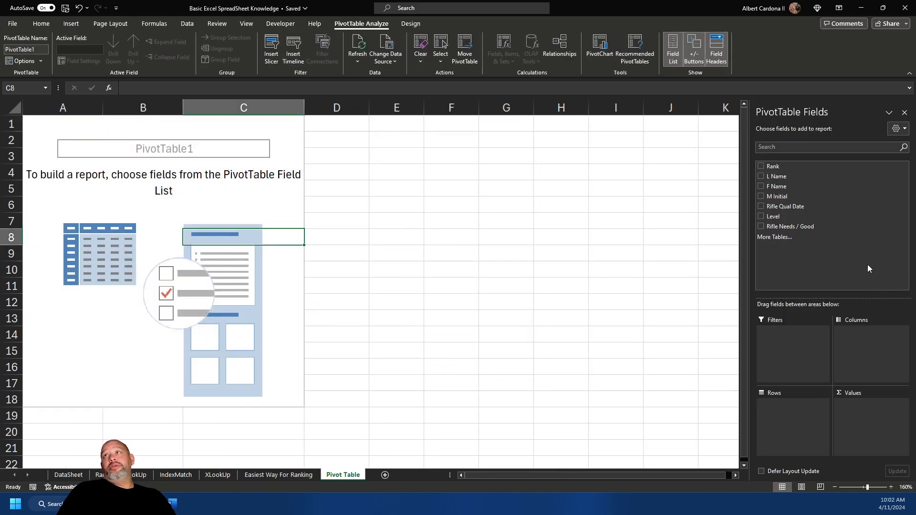
pyautogui.moveTo(787, 226); pyautogui.dragTo(849, 432)
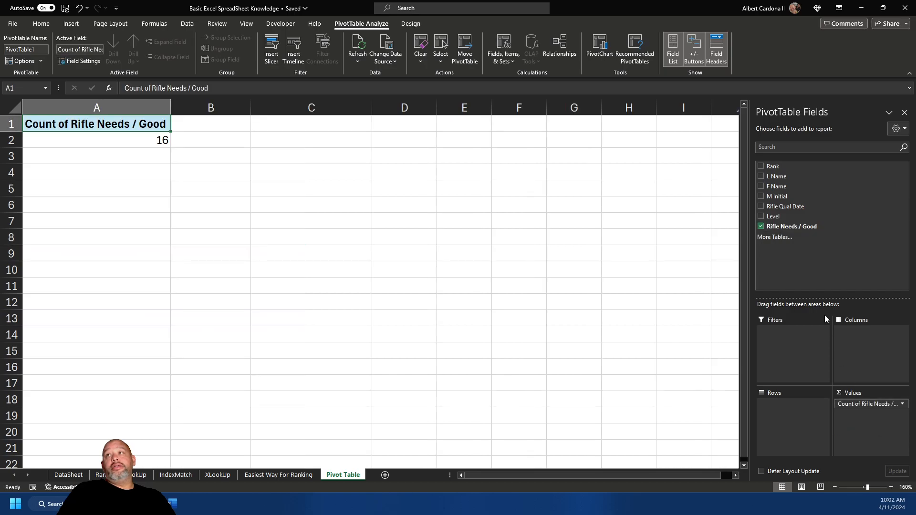
pyautogui.moveTo(792, 227); pyautogui.dragTo(784, 418)
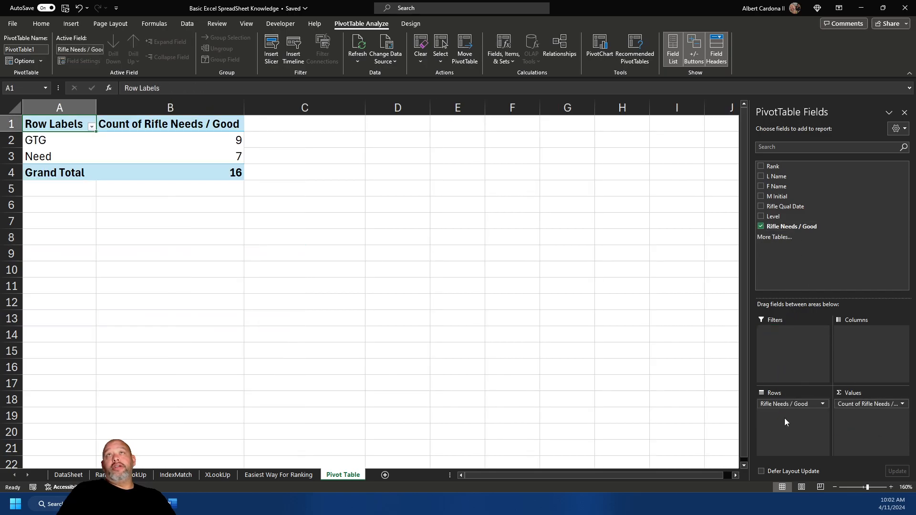
pyautogui.moveTo(783, 207); pyautogui.dragTo(787, 348)
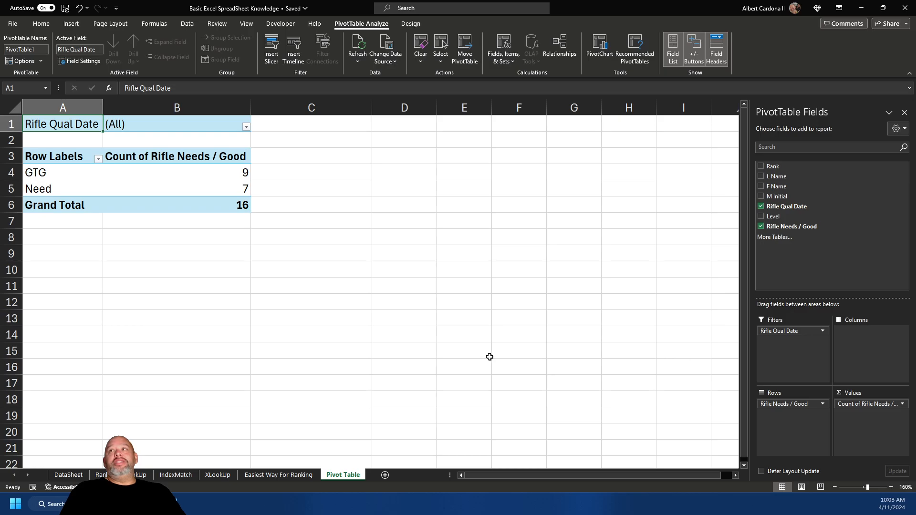
# Extract the detail records behind the PivotTable's Need count onto a new sheet
pyautogui.doubleClick(163, 191)
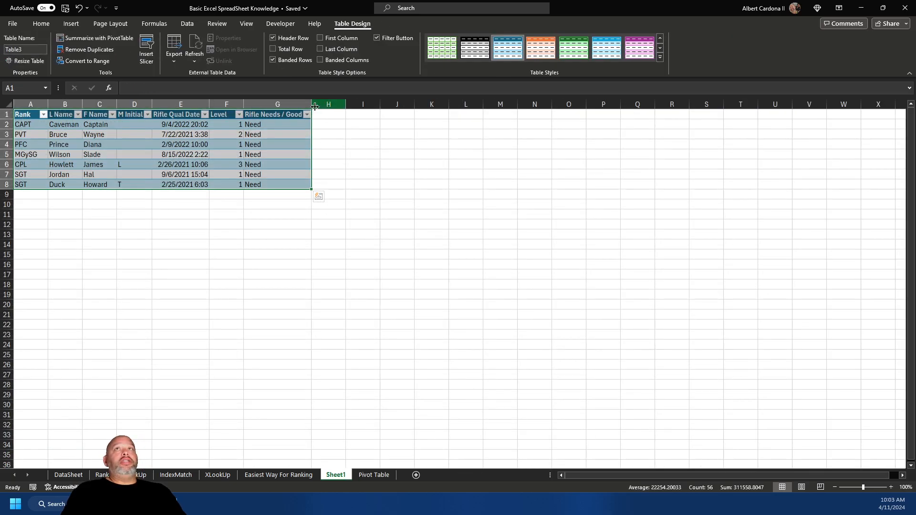
pyautogui.scroll(4, 170, 288)
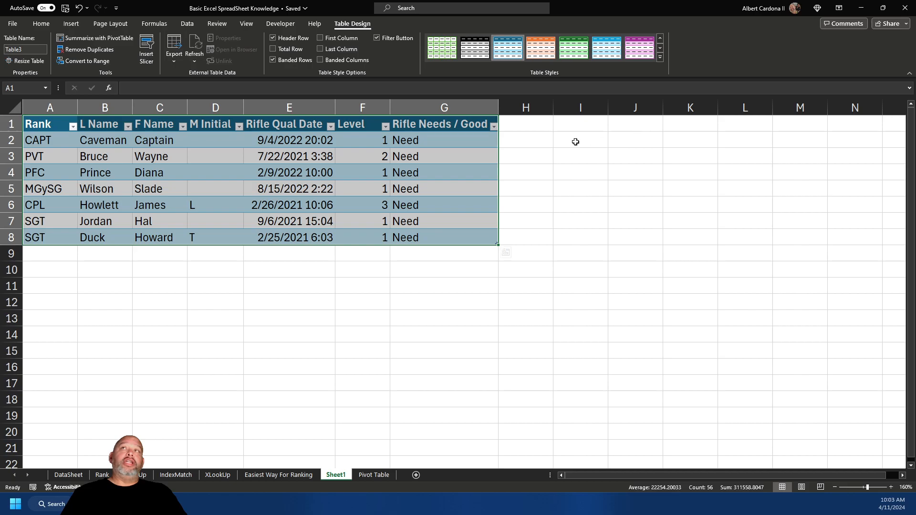
pyautogui.moveTo(545, 120); pyautogui.dragTo(824, 141)
pyautogui.moveTo(913, 179); pyautogui.dragTo(869, 303)
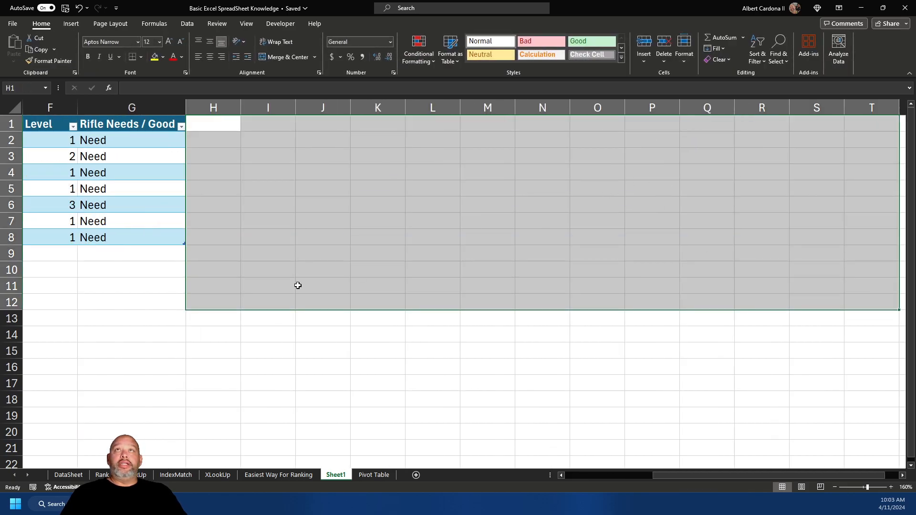
pyautogui.rightClick(221, 108)
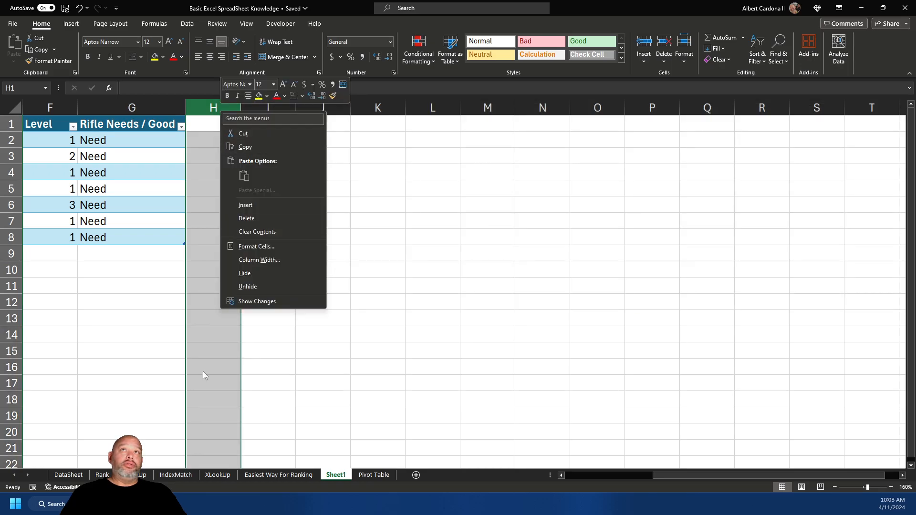
pyautogui.press('Escape')
pyautogui.hscroll(-3, 519, 397)
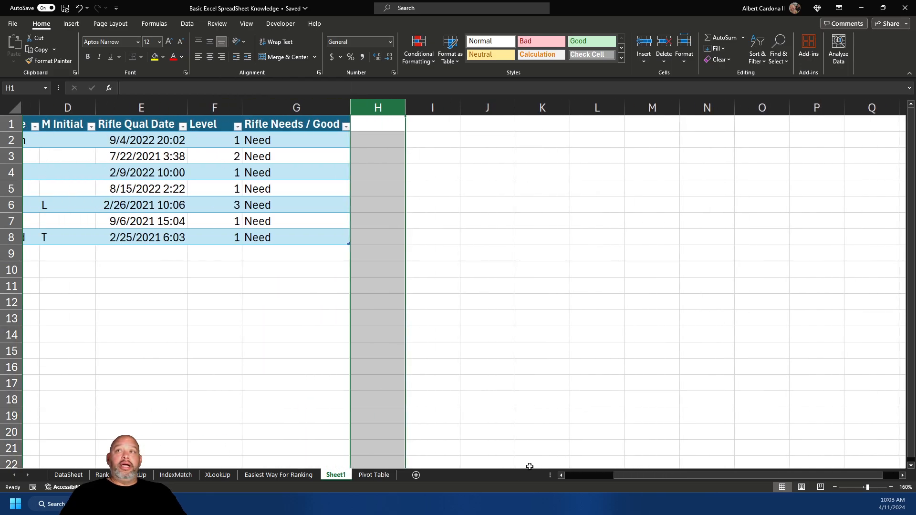
pyautogui.click(567, 476)
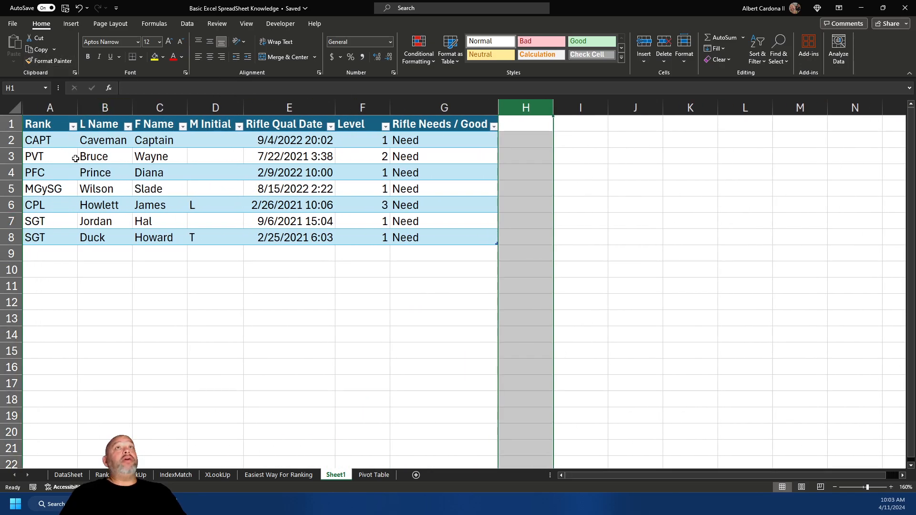
pyautogui.click(362, 317)
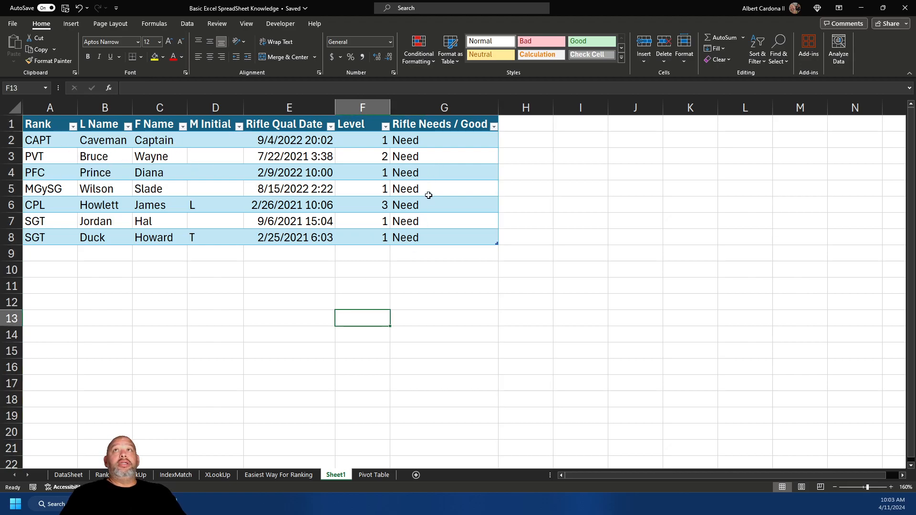
# Select the Need entries in G2:G8 and rename the extracted detail sheet Rifle Qual Needs
pyautogui.click(423, 140)
pyautogui.moveTo(424, 140); pyautogui.dragTo(442, 232)
pyautogui.doubleClick(335, 476)
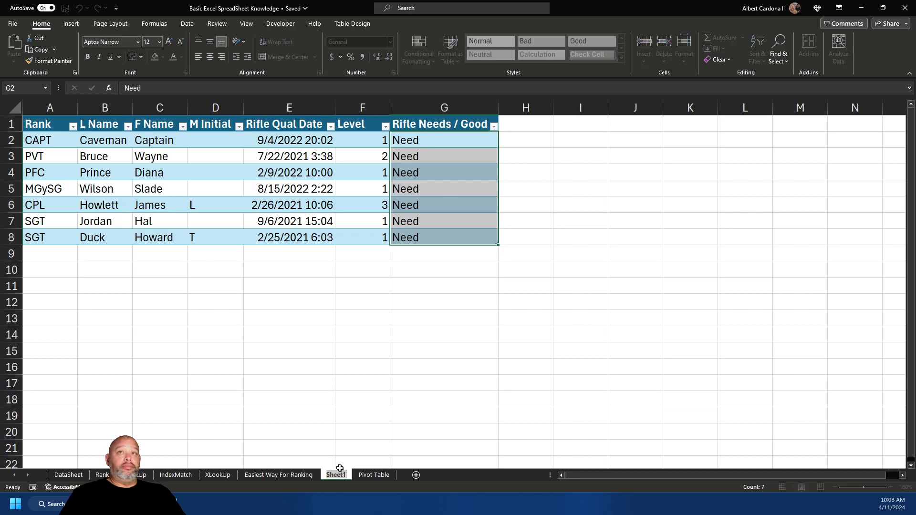
pyautogui.write('Ri')
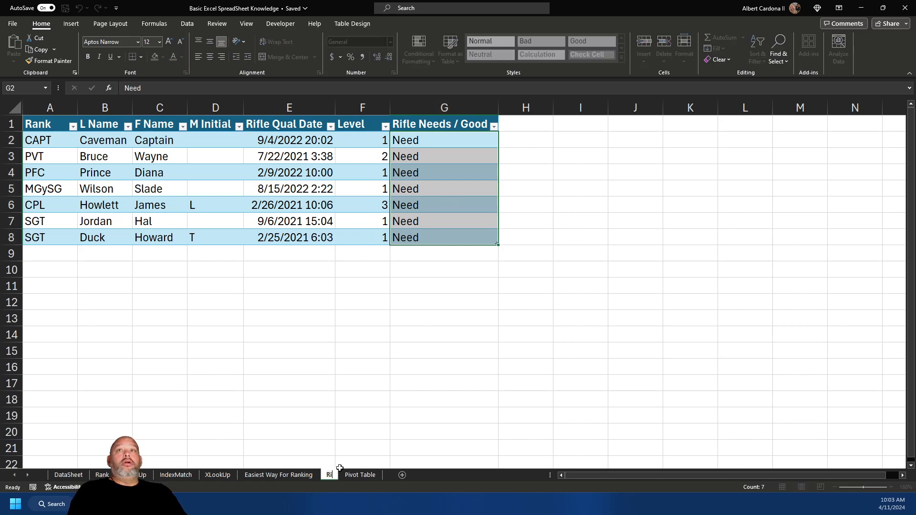
pyautogui.write('fle Qua')
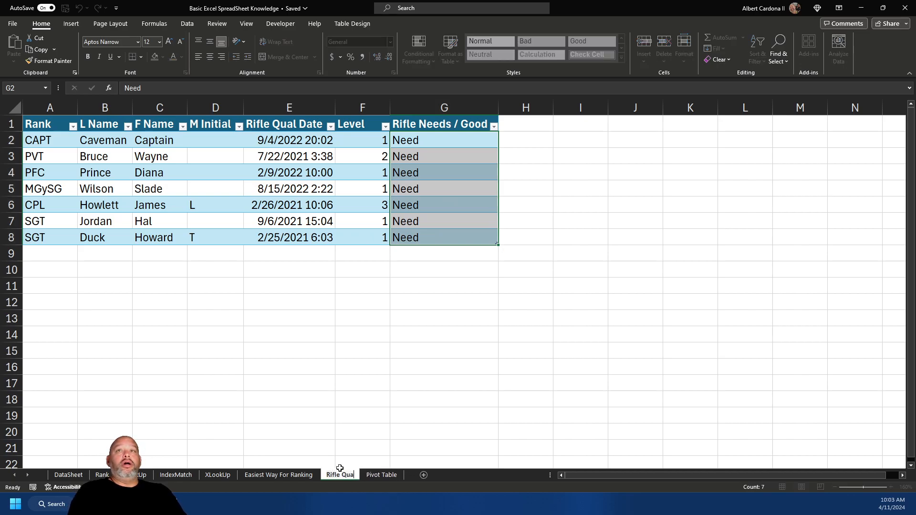
pyautogui.write('l Needs')
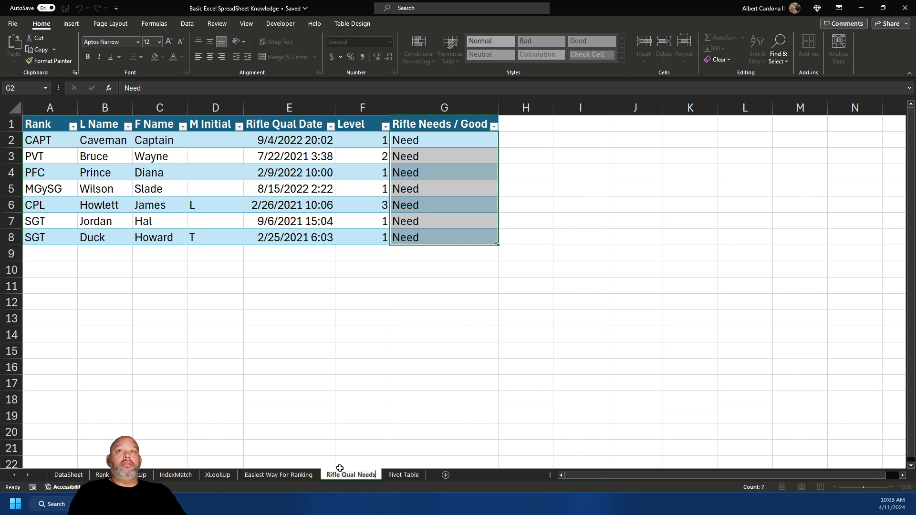
pyautogui.press('Return')
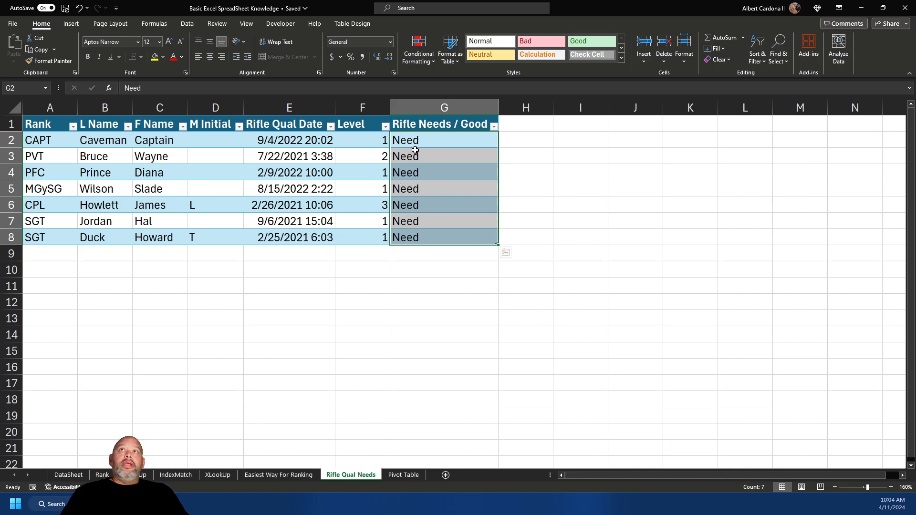
# Center G2:G8 and conditionally format cells equal to Need with Light Red Fill with Dark Red Text
pyautogui.click(210, 56)
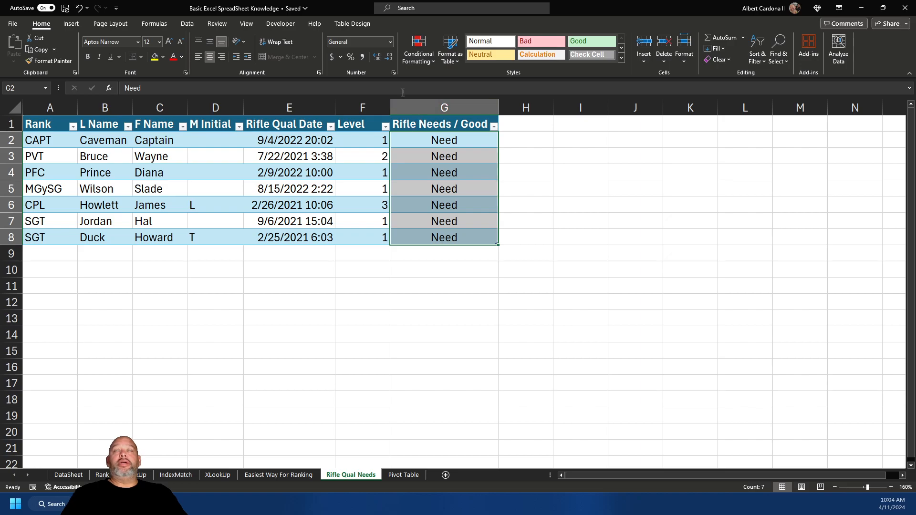
pyautogui.click(419, 61)
pyautogui.moveTo(427, 81)
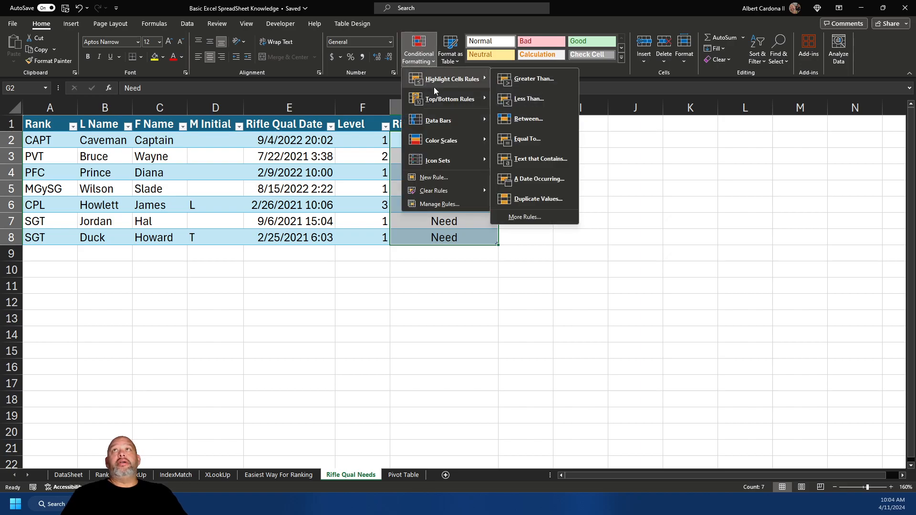
pyautogui.click(519, 140)
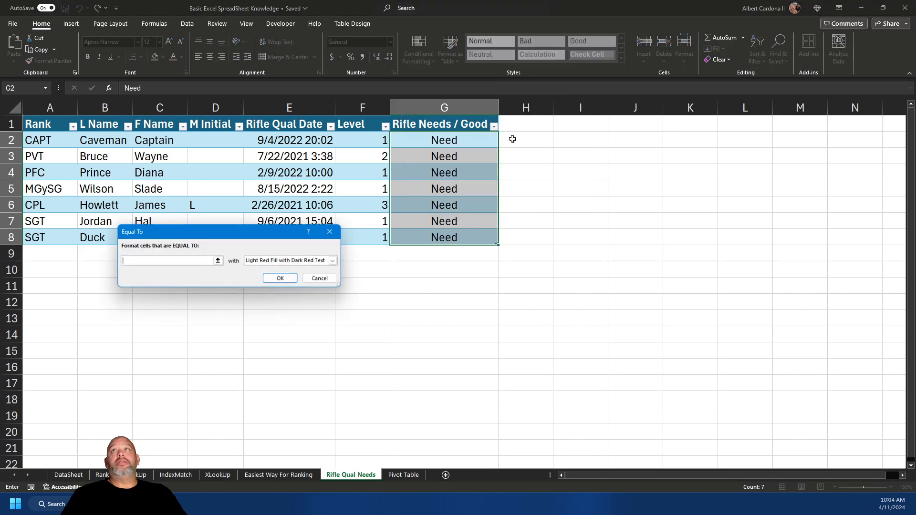
pyautogui.write('Need')
pyautogui.press('Return')
pyautogui.click(213, 253)
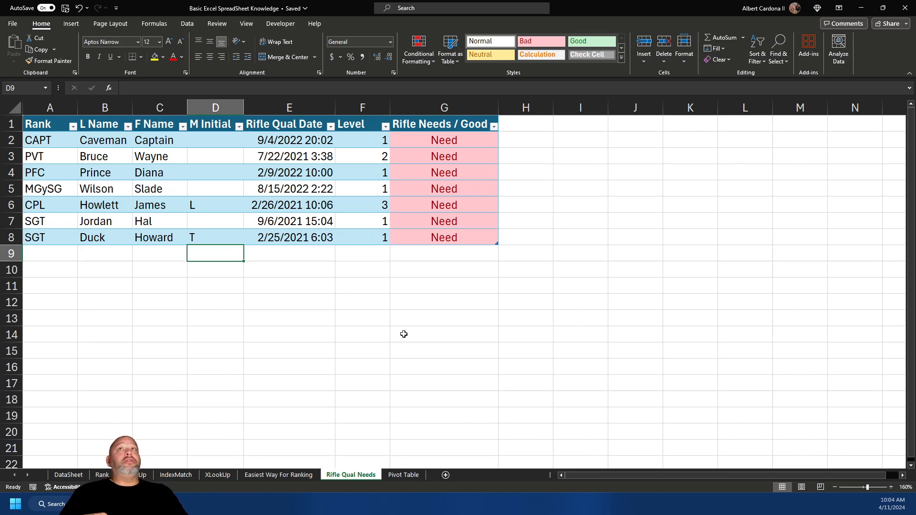
# Set up a custom sort of the Need table by Rank, ordered by the custom list Gen, LtGen, MajGen, BGen
pyautogui.click(44, 129)
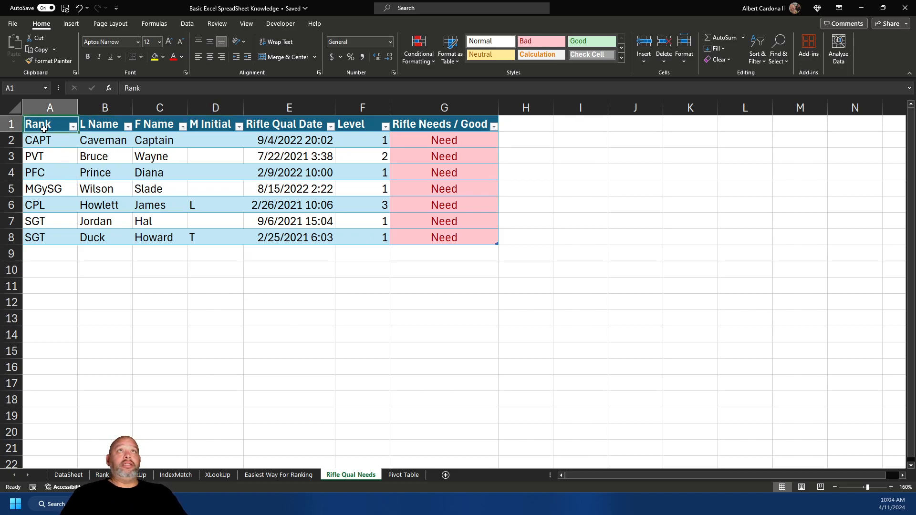
pyautogui.click(759, 59)
pyautogui.click(770, 102)
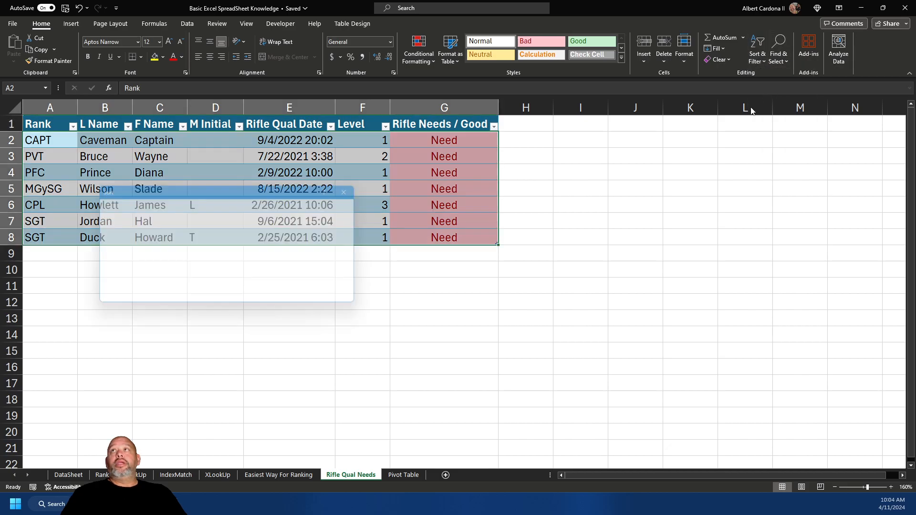
pyautogui.click(323, 230)
pyautogui.click(324, 251)
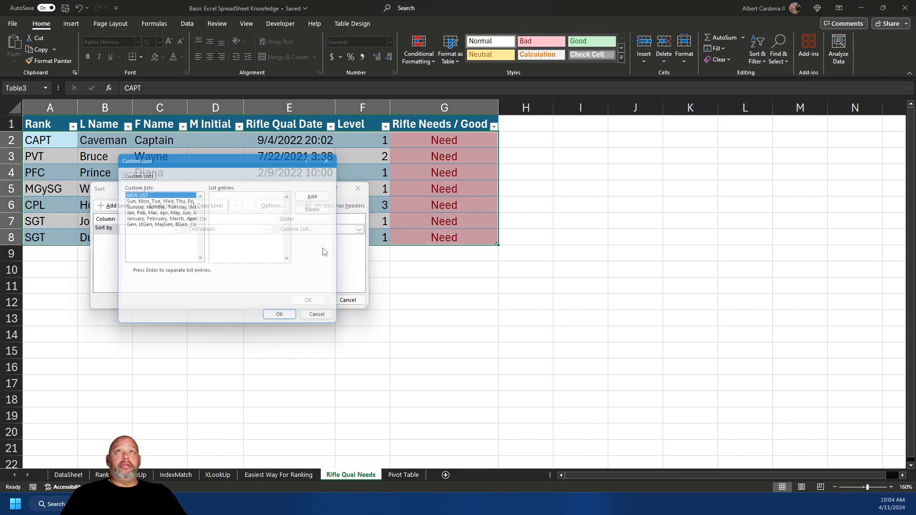
pyautogui.click(173, 226)
pyautogui.doubleClick(172, 226)
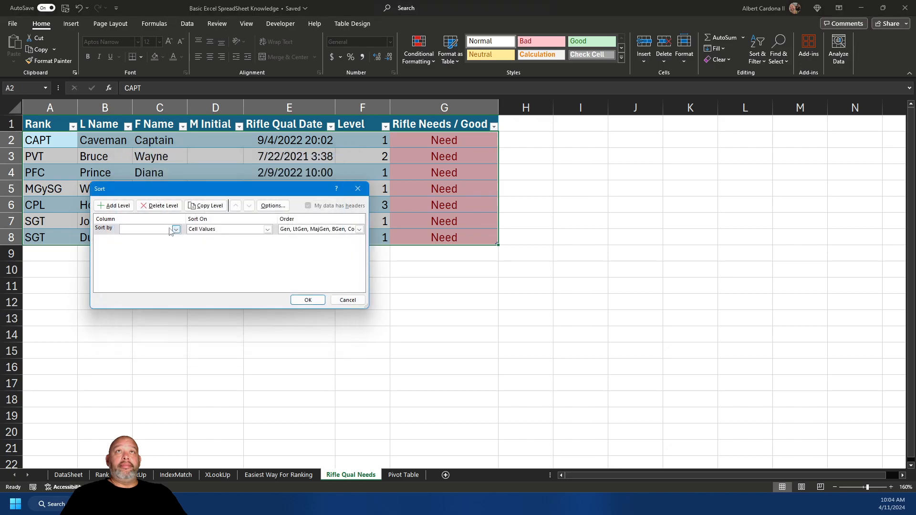
pyautogui.click(175, 229)
pyautogui.click(149, 238)
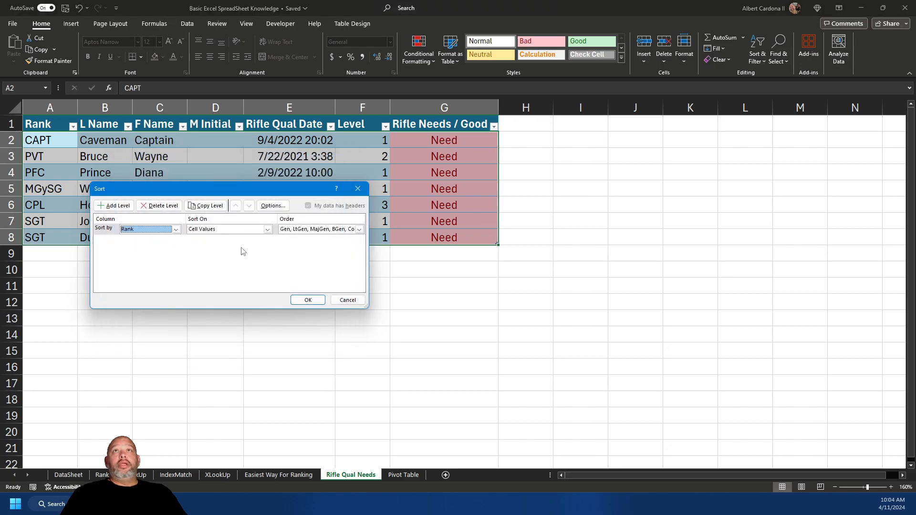
# Add L Name, F Name and M Initial as further sort levels below Rank, ordered A to Z, and apply the sort
pyautogui.click(114, 206)
pyautogui.click(145, 241)
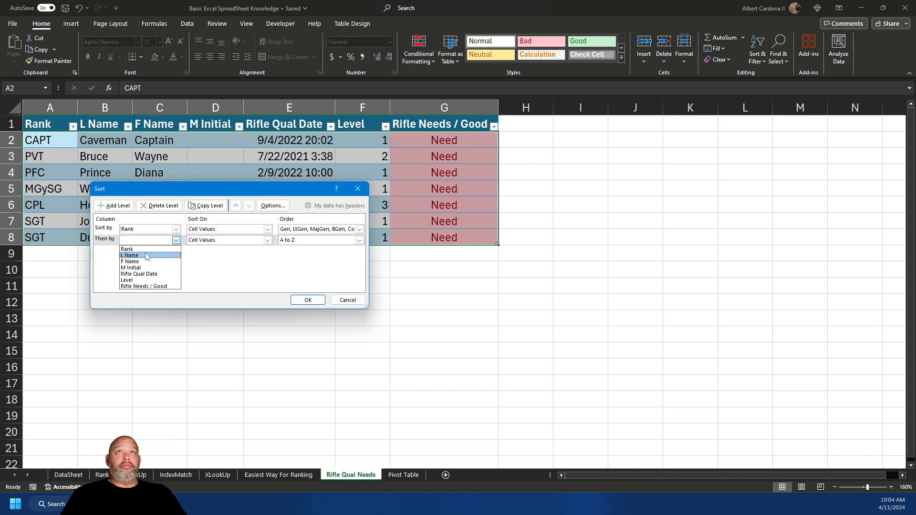
pyautogui.click(146, 256)
pyautogui.click(115, 206)
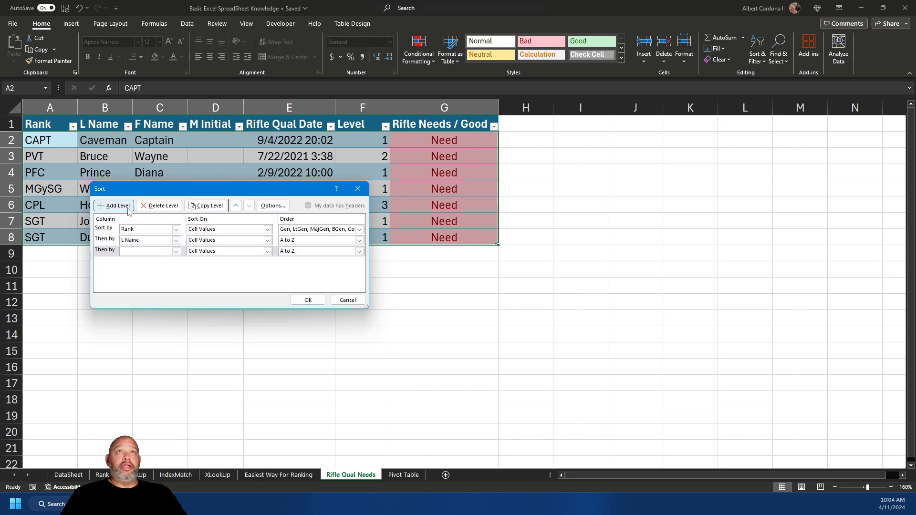
pyautogui.click(115, 205)
pyautogui.click(146, 252)
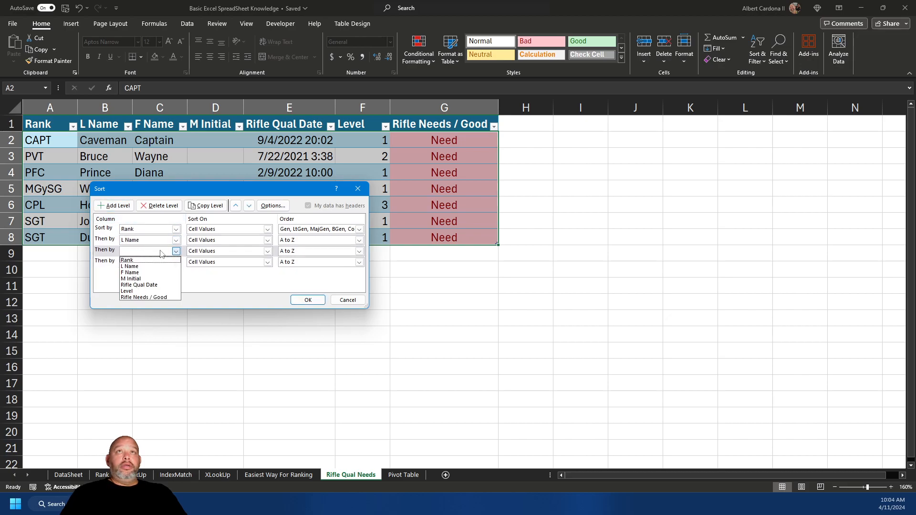
pyautogui.click(144, 272)
pyautogui.click(148, 262)
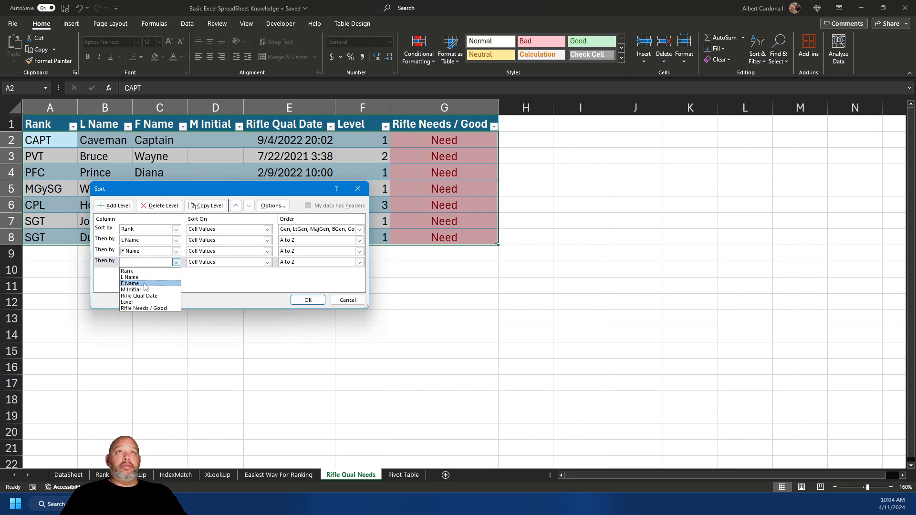
pyautogui.click(146, 290)
pyautogui.click(306, 300)
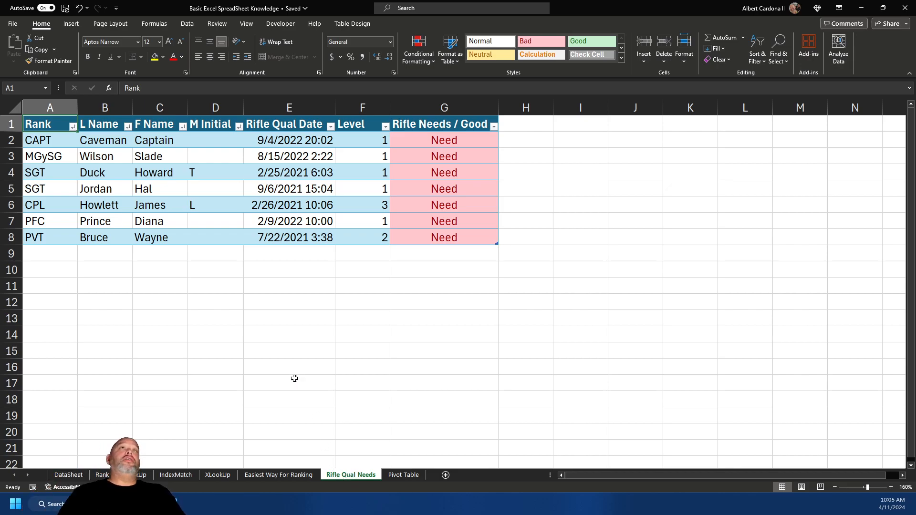
# AutoFit the width of all columns on the Rifle Qual Needs sheet
pyautogui.click(14, 107)
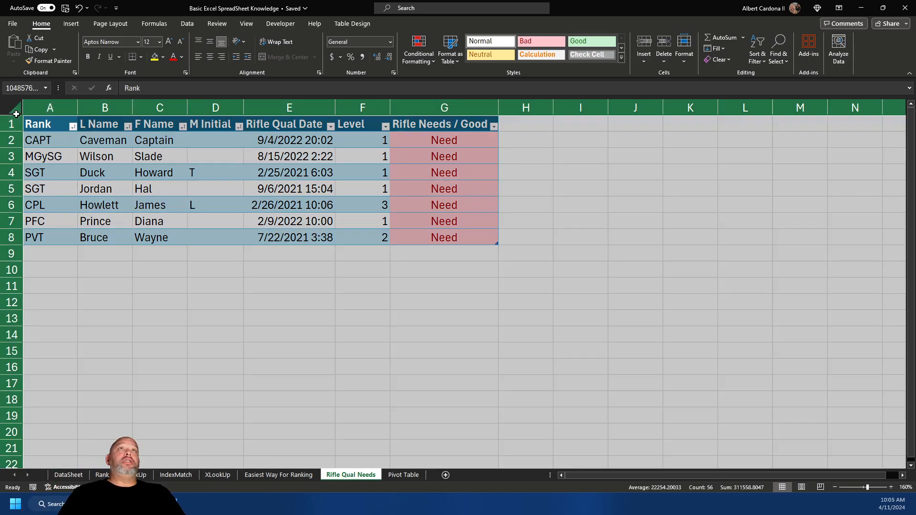
pyautogui.doubleClick(134, 102)
pyautogui.click(264, 306)
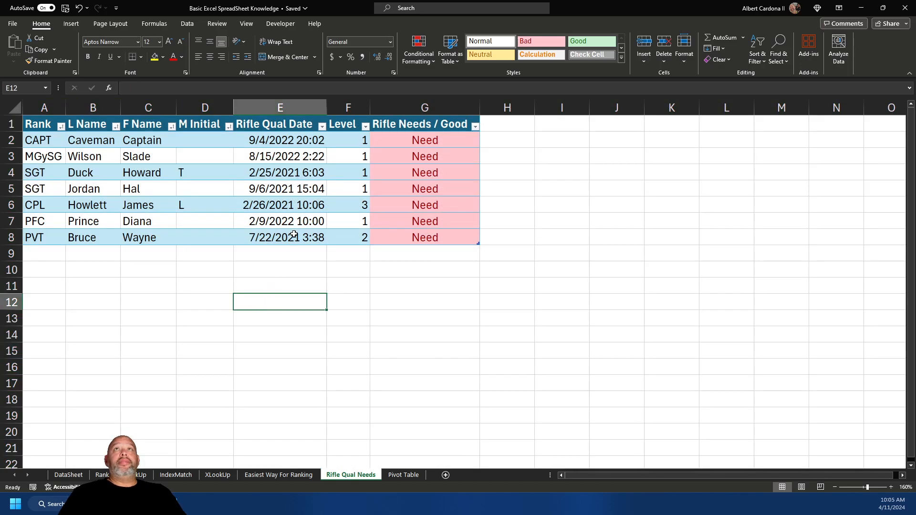
# Center the Level values in F2:F8 and slightly widen the Rank column
pyautogui.click(343, 117)
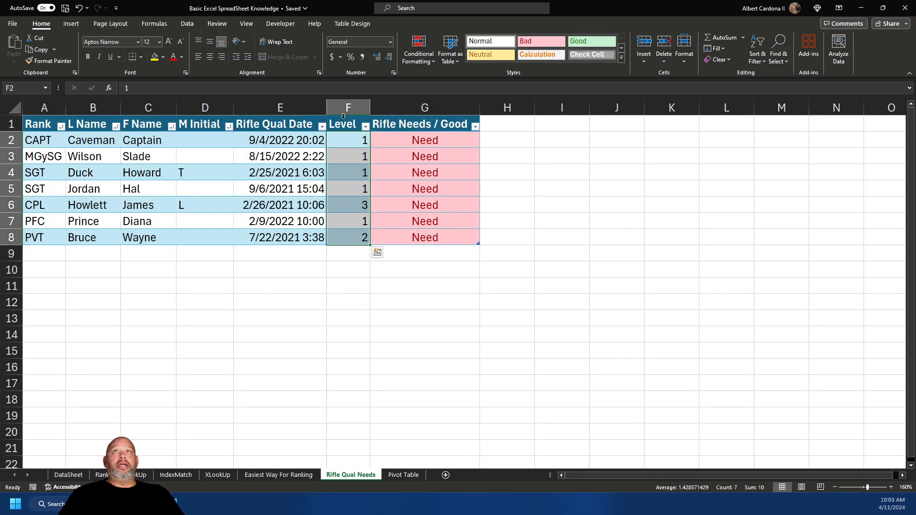
pyautogui.click(209, 57)
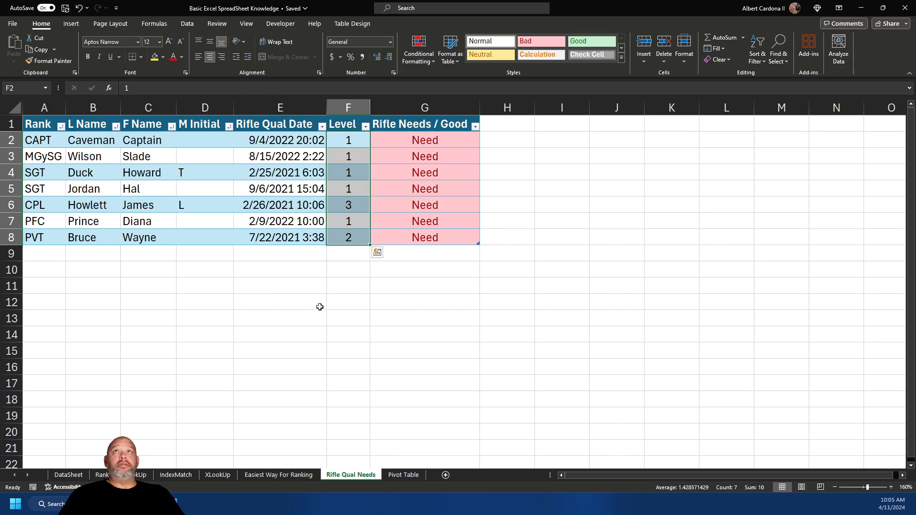
pyautogui.click(286, 334)
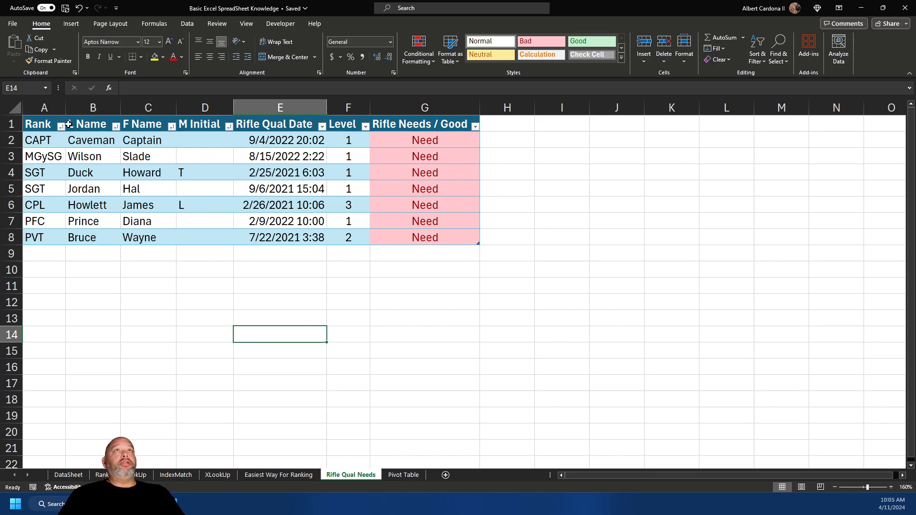
pyautogui.moveTo(66, 108); pyautogui.dragTo(70, 108)
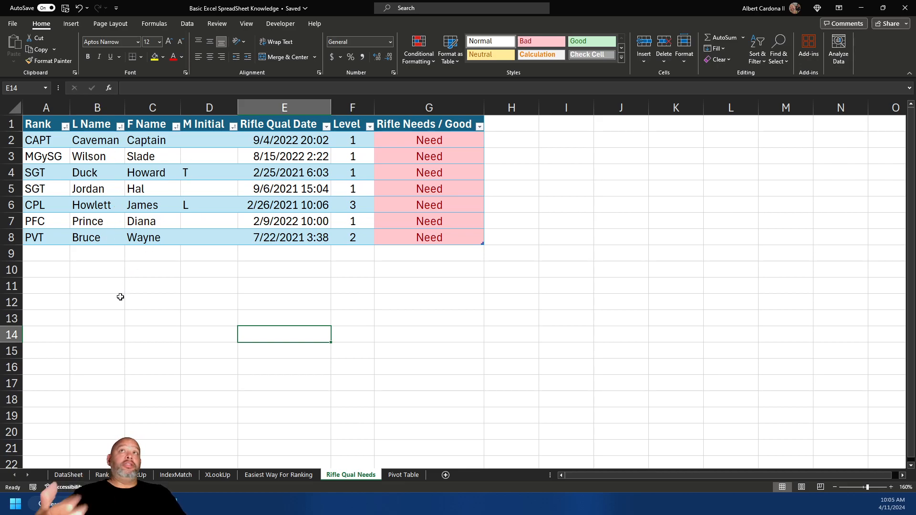
pyautogui.click(193, 306)
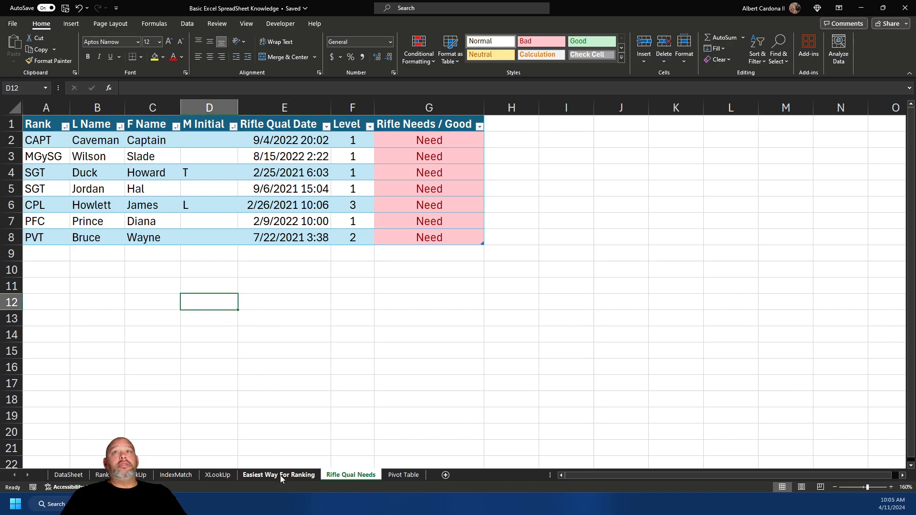
# Go to the Pivot Table sheet, check the Developer entry in the ribbon customization options, and display the Developer commands
pyautogui.click(390, 475)
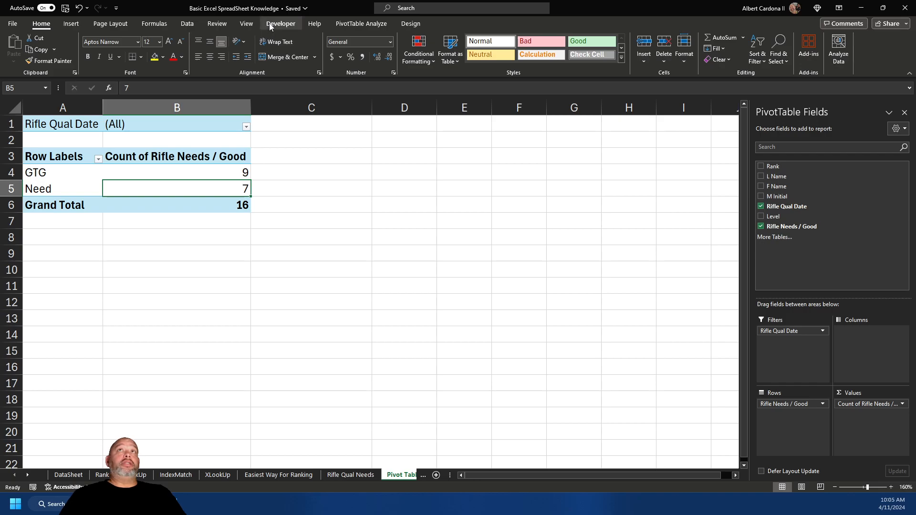
pyautogui.click(14, 25)
pyautogui.click(20, 476)
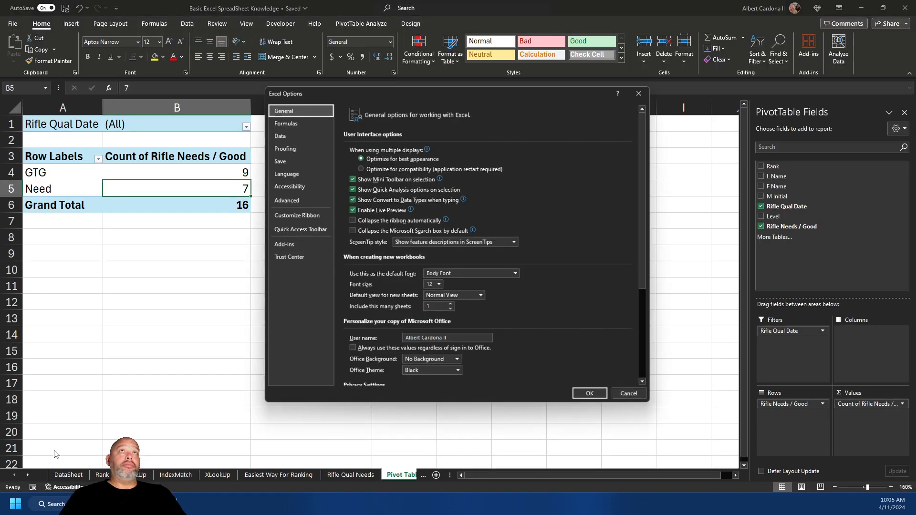
pyautogui.click(286, 215)
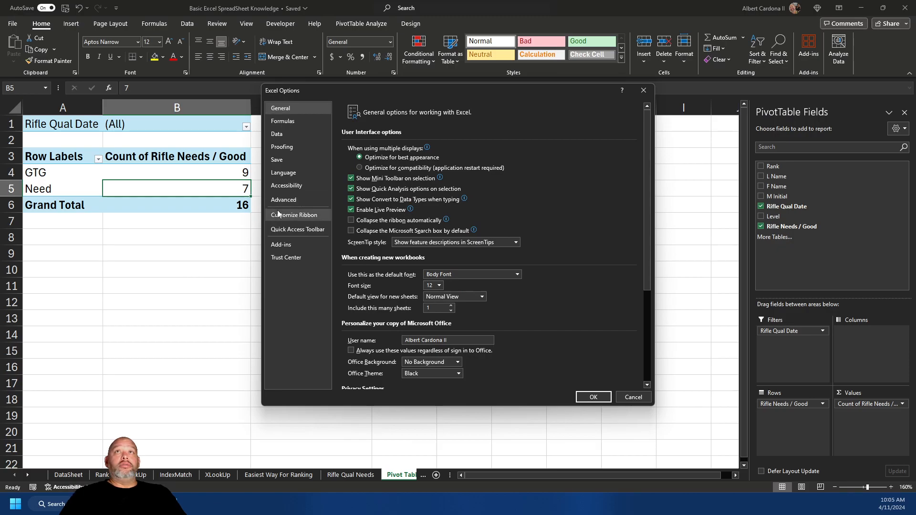
pyautogui.scroll(-1, 545, 291)
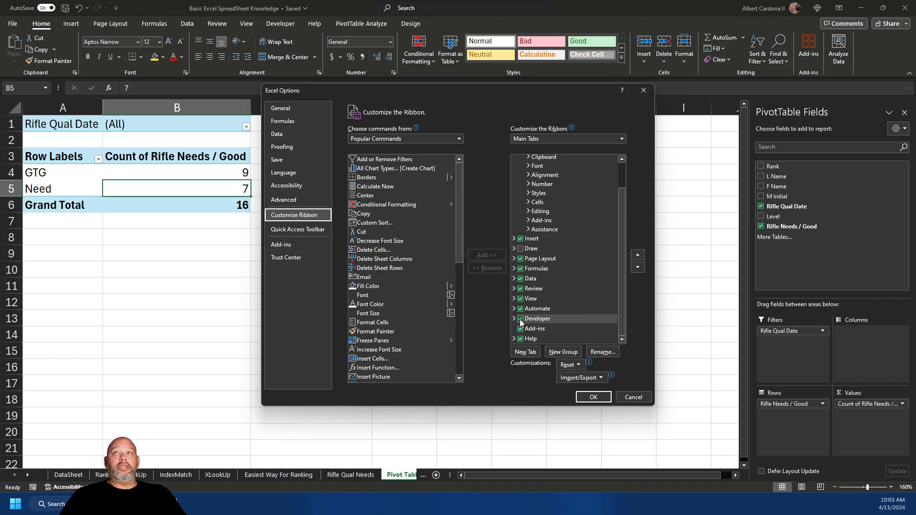
pyautogui.click(593, 397)
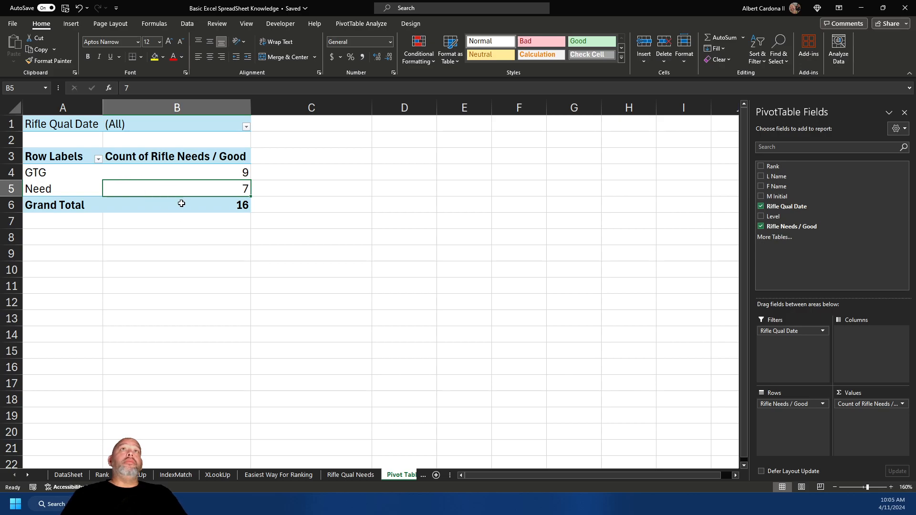
pyautogui.click(281, 23)
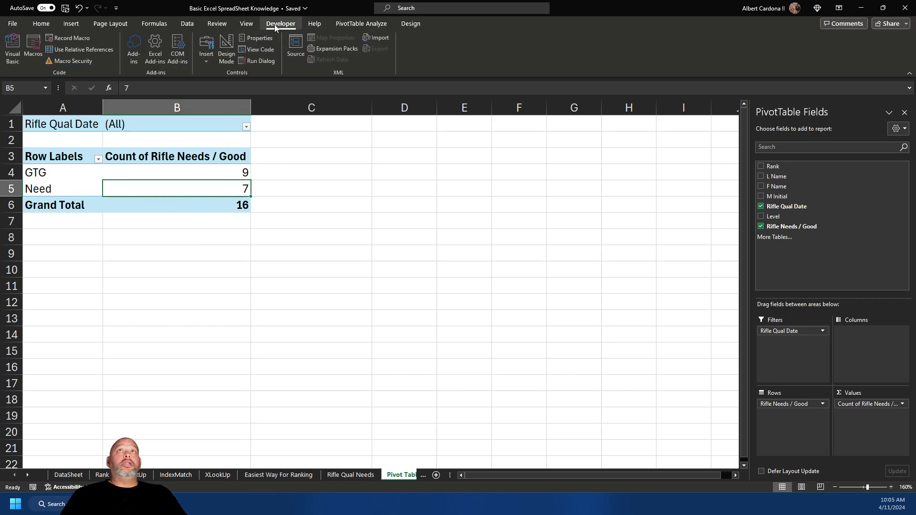
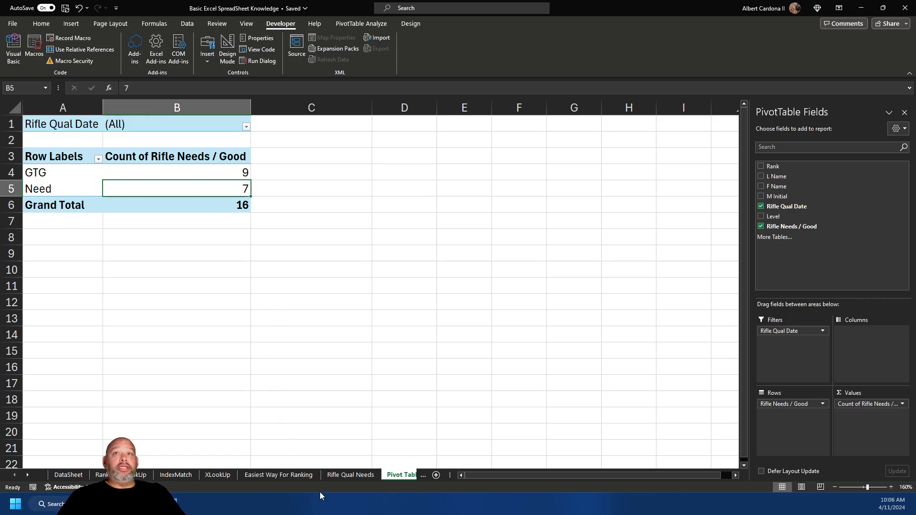
# On the Easiest Way For Ranking sheet, try Levels 1 and 2 in F11 and set the final Level to 4
pyautogui.click(279, 475)
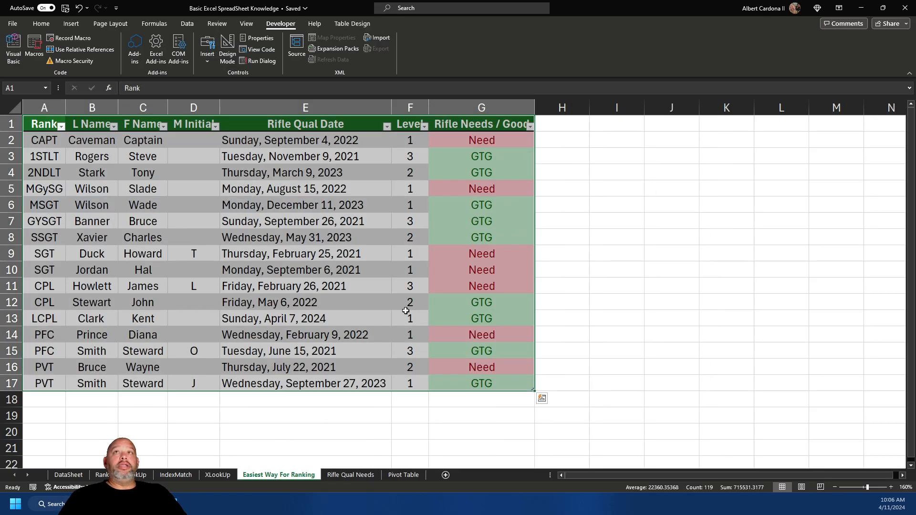
pyautogui.click(413, 289)
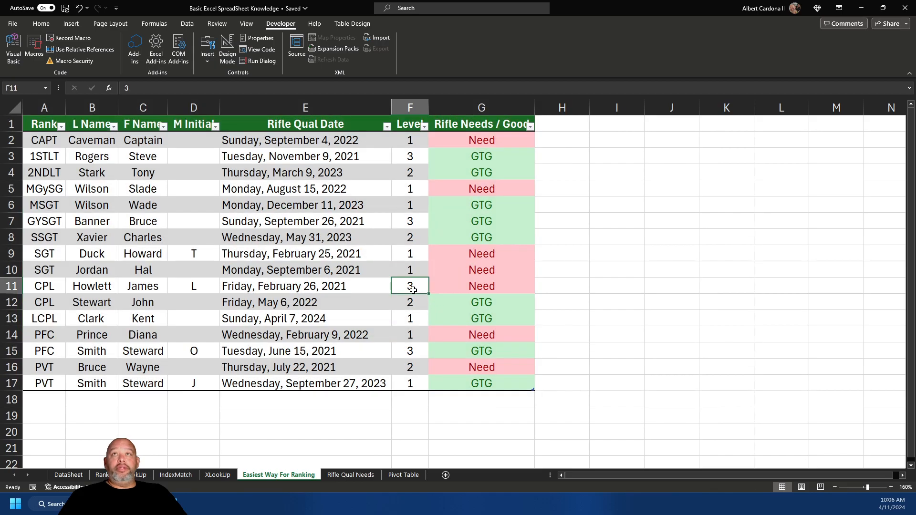
pyautogui.write('1')
pyautogui.press('Return')
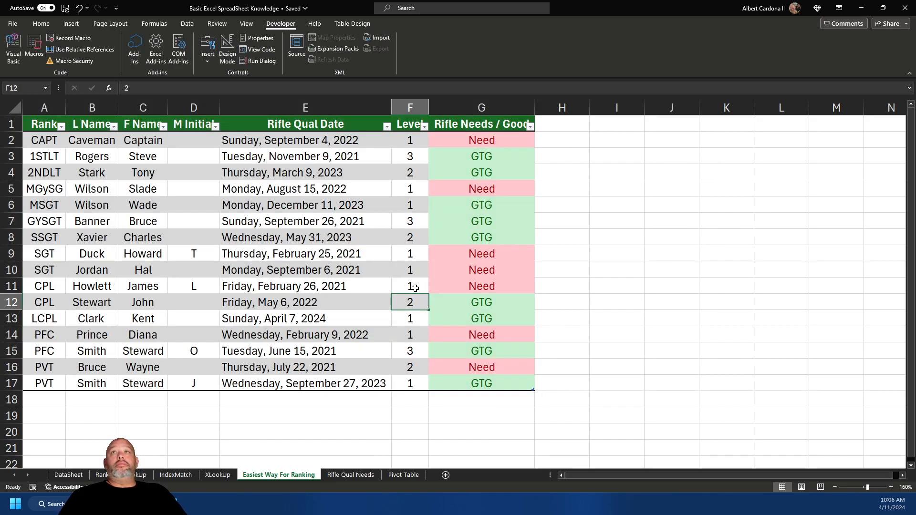
pyautogui.click(448, 285)
pyautogui.click(423, 288)
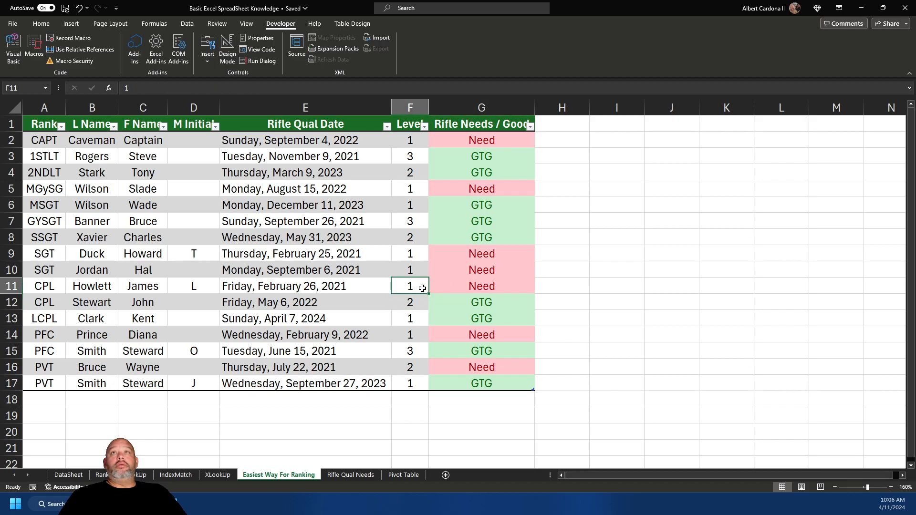
pyautogui.write('2')
pyautogui.press('Return')
pyautogui.click(412, 287)
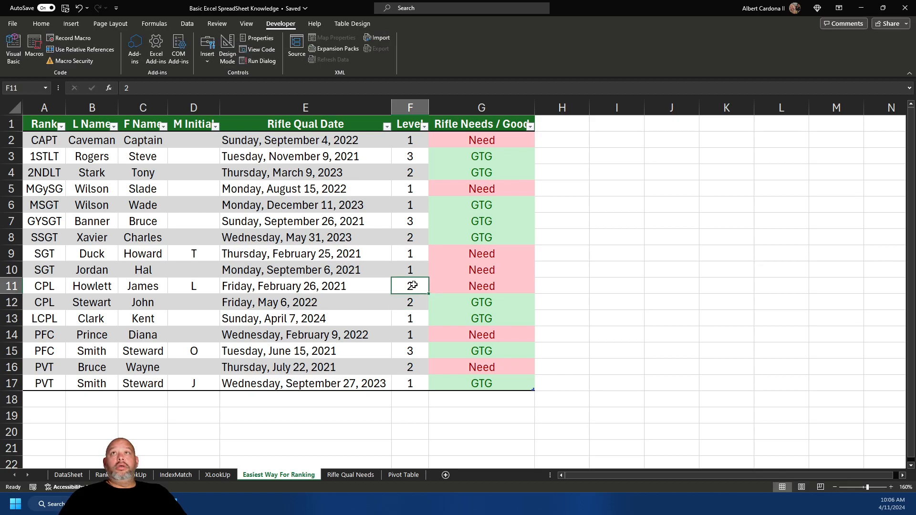
pyautogui.write('4')
pyautogui.press('Return')
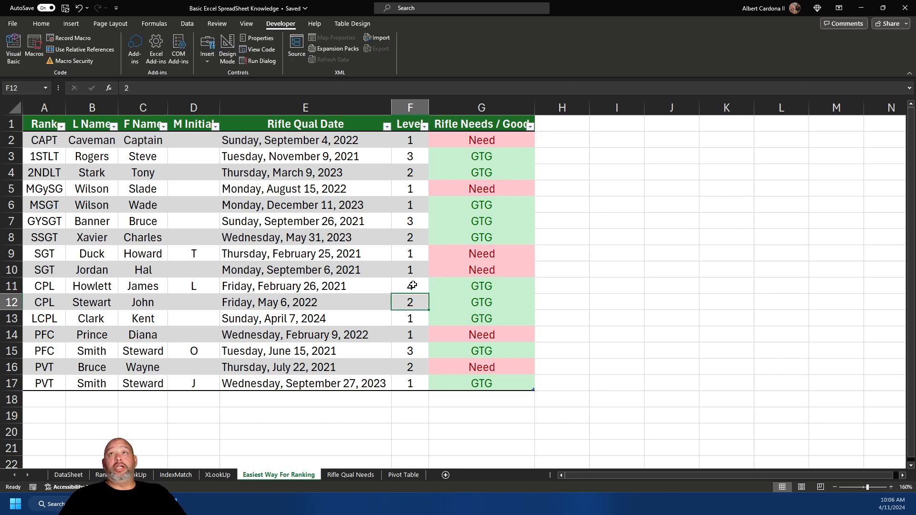
# Move the Pivot Table sheet ahead of Rifle Qual Needs and refresh the PivotTable
pyautogui.click(349, 477)
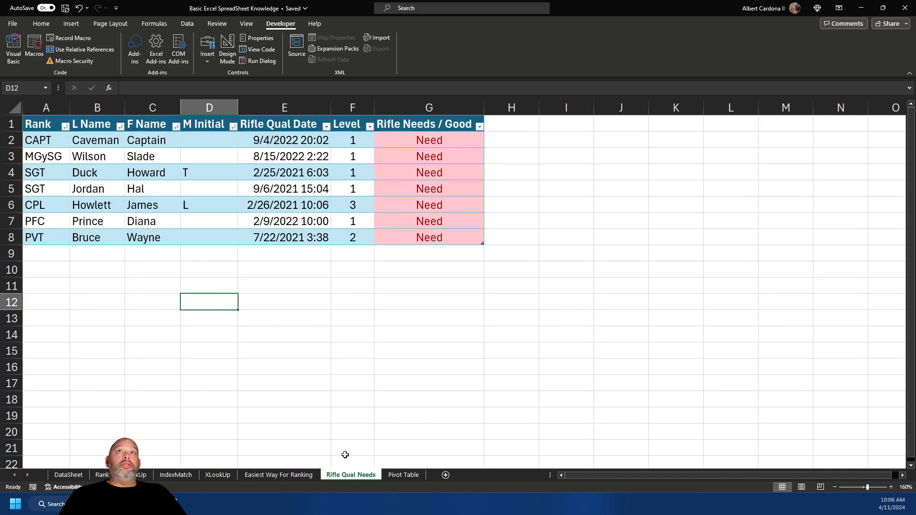
pyautogui.moveTo(405, 475); pyautogui.dragTo(347, 476)
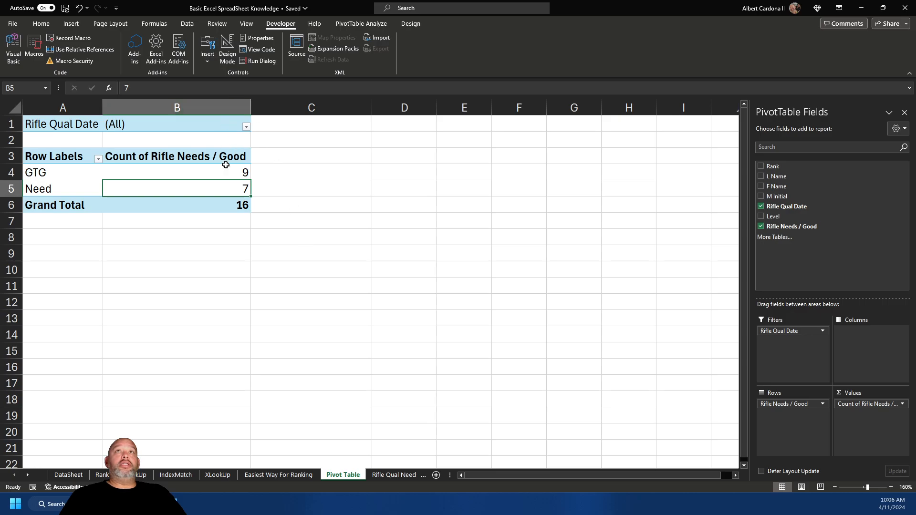
pyautogui.rightClick(195, 180)
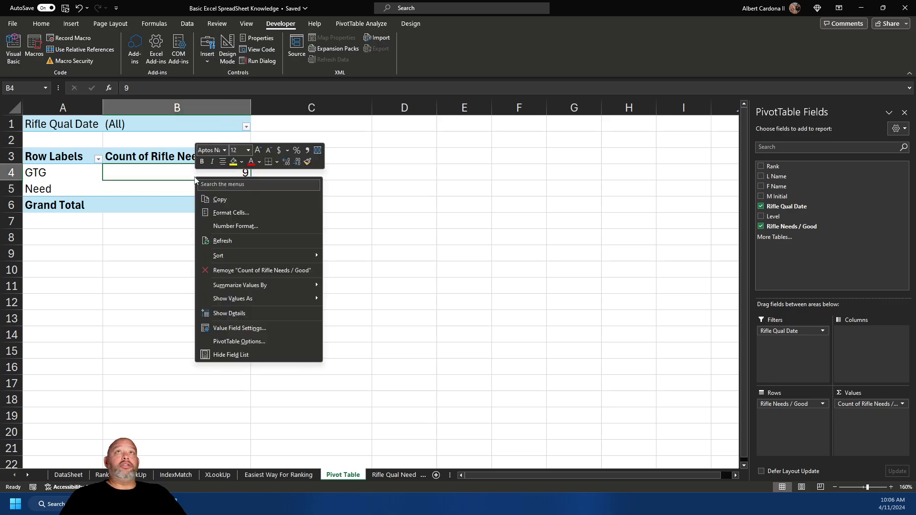
pyautogui.click(253, 240)
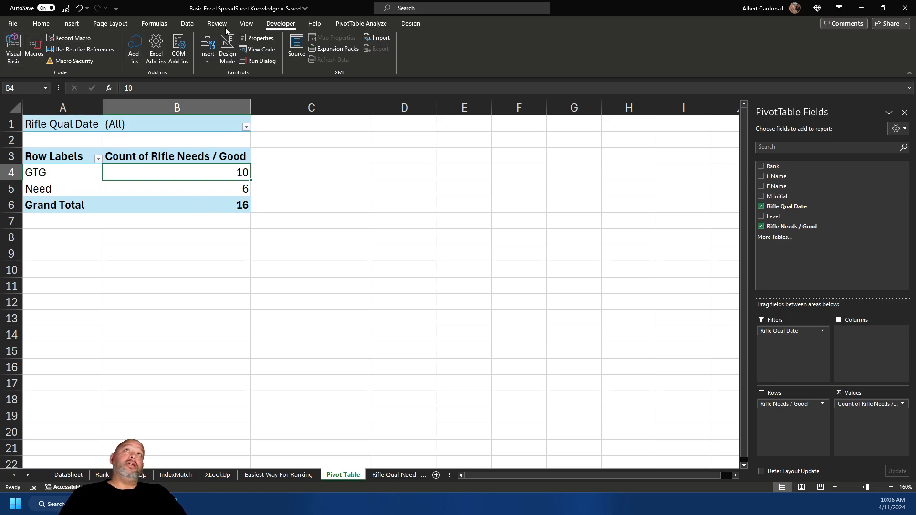
# Switch to the Visual Basic editor and open the code window of Sheet6 (Easiest Way For Ranking)
pyautogui.click(15, 46)
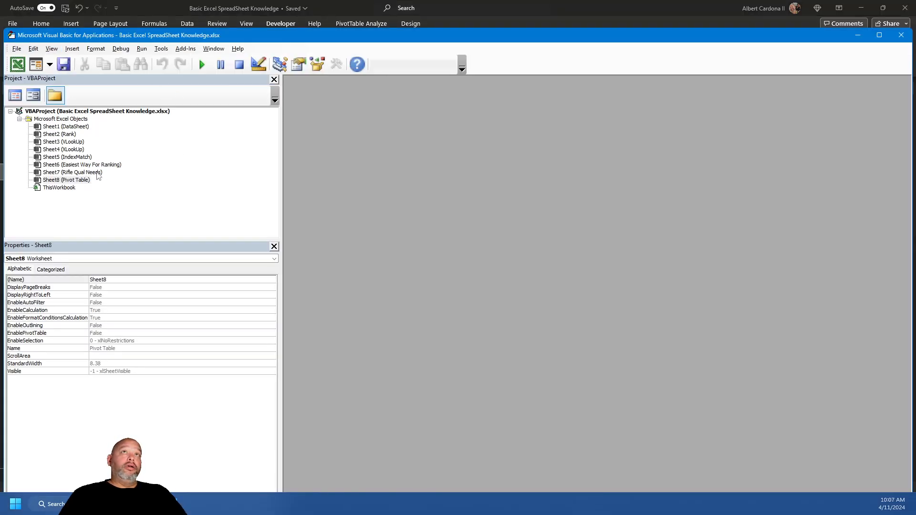
pyautogui.click(105, 169)
pyautogui.doubleClick(107, 165)
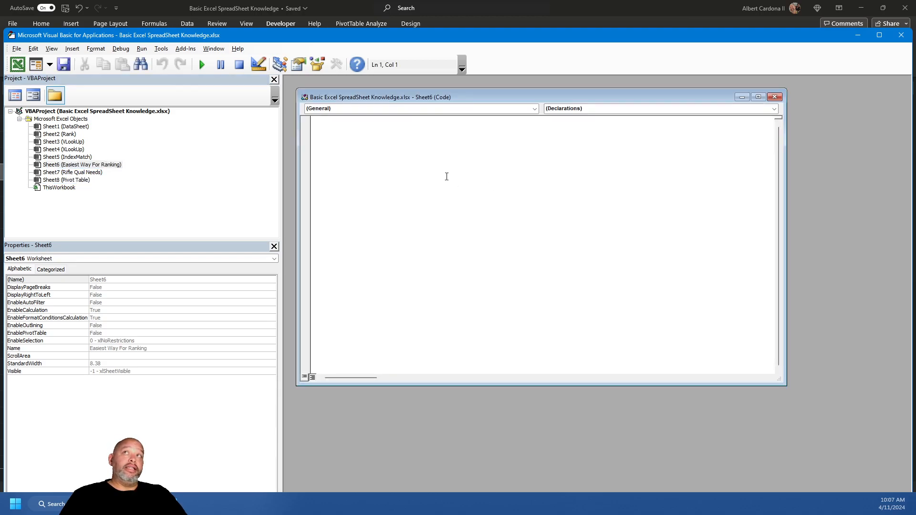
pyautogui.click(471, 110)
pyautogui.click(463, 125)
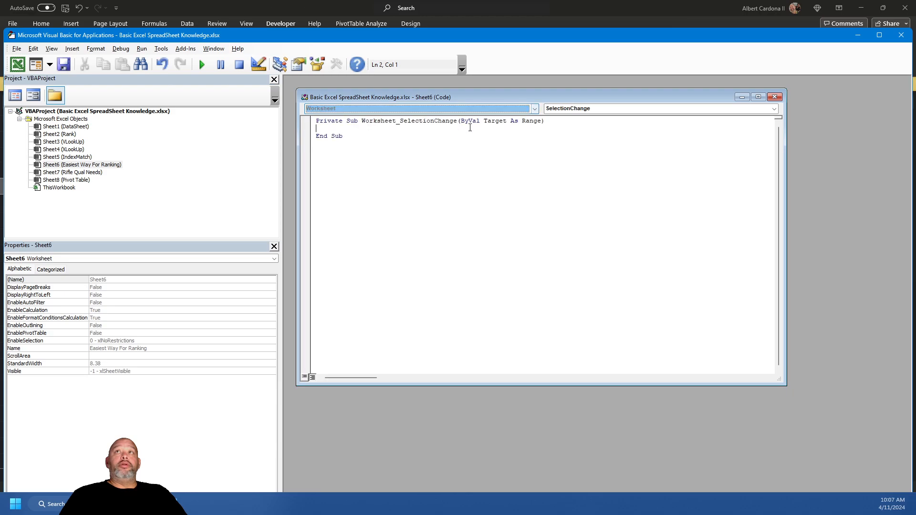
pyautogui.moveTo(379, 165); pyautogui.dragTo(308, 119)
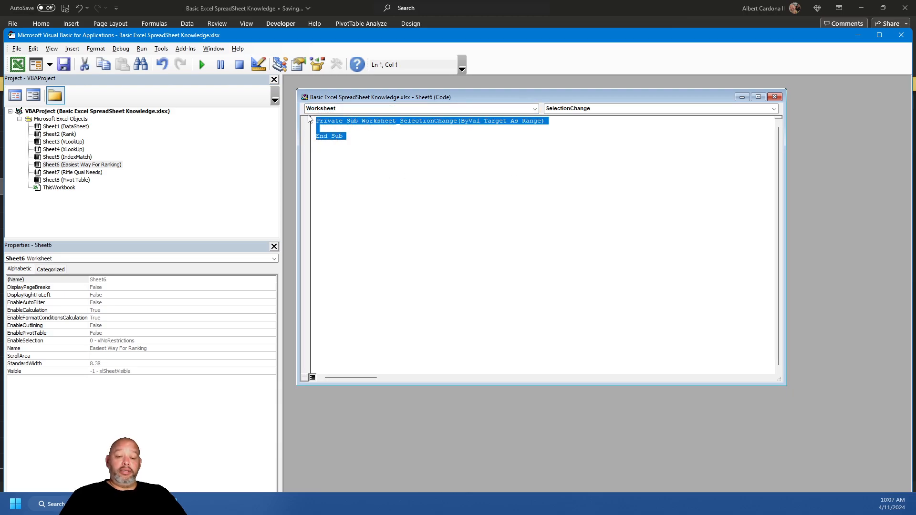
pyautogui.press('Delete')
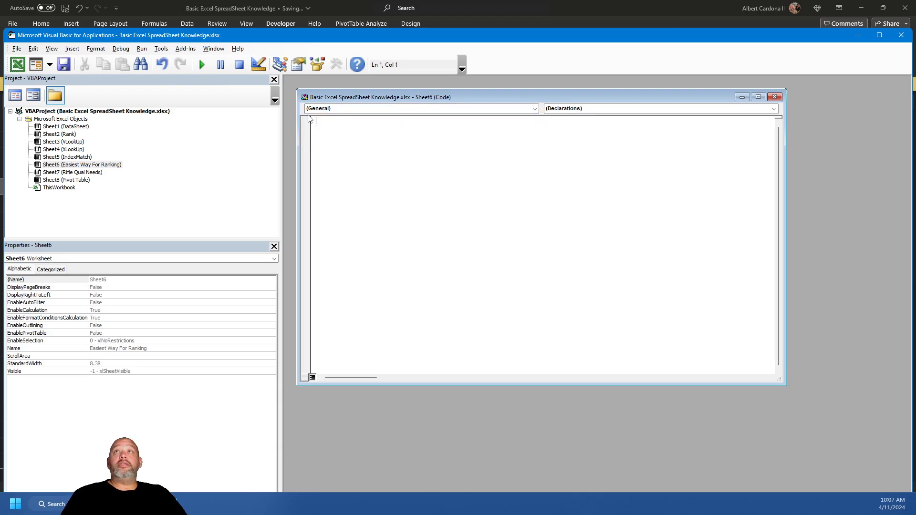
# Create a Worksheet Change event procedure in the Sheet6 code and remove the extra SelectionChange procedure
pyautogui.click(608, 110)
pyautogui.click(471, 109)
pyautogui.click(470, 110)
pyautogui.click(468, 124)
pyautogui.click(583, 113)
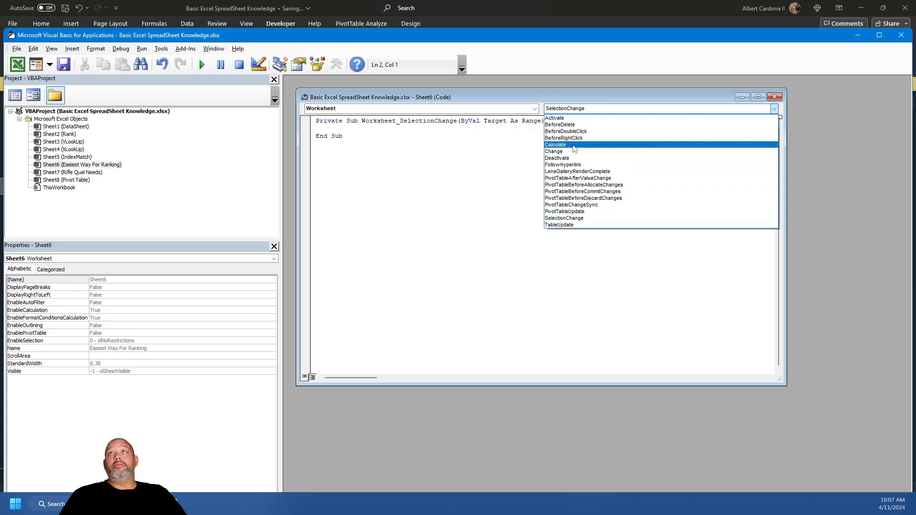
pyautogui.click(551, 146)
pyautogui.moveTo(362, 180); pyautogui.dragTo(309, 152)
pyautogui.press('Delete')
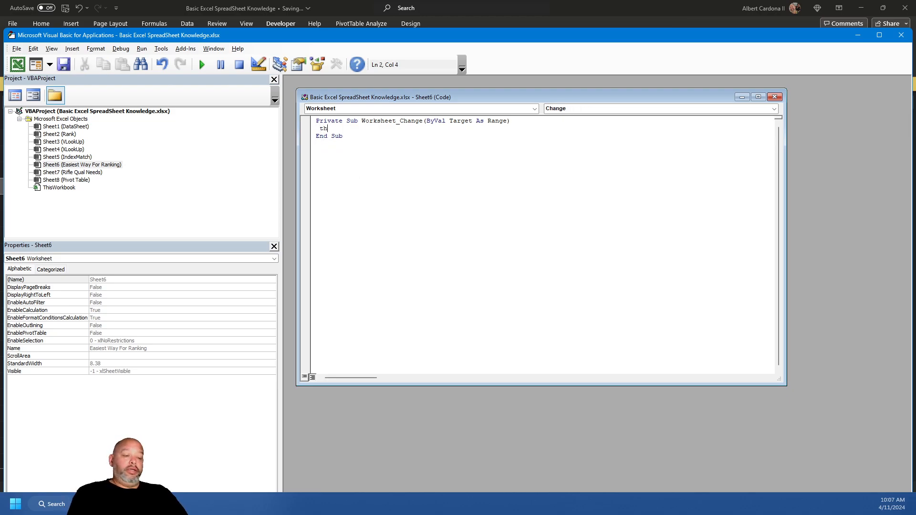
# Enter ThisWorkbook.RefreshAll in the Worksheet_Change procedure and save the project, keeping its VB features
pyautogui.write('ok.')
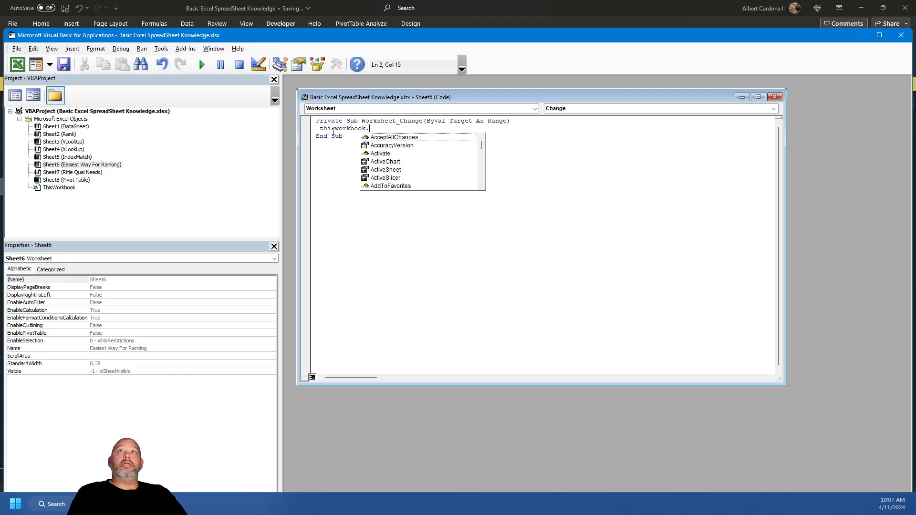
pyautogui.write('RefreshAll')
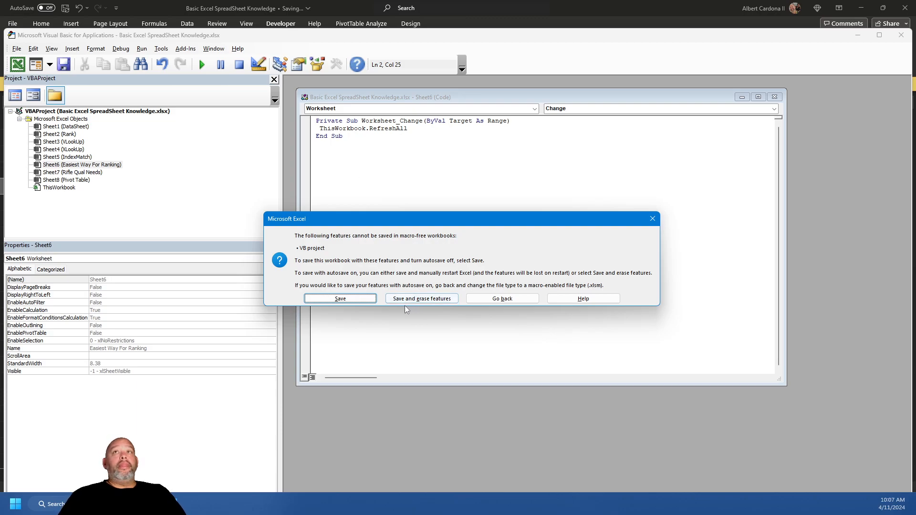
pyautogui.click(355, 301)
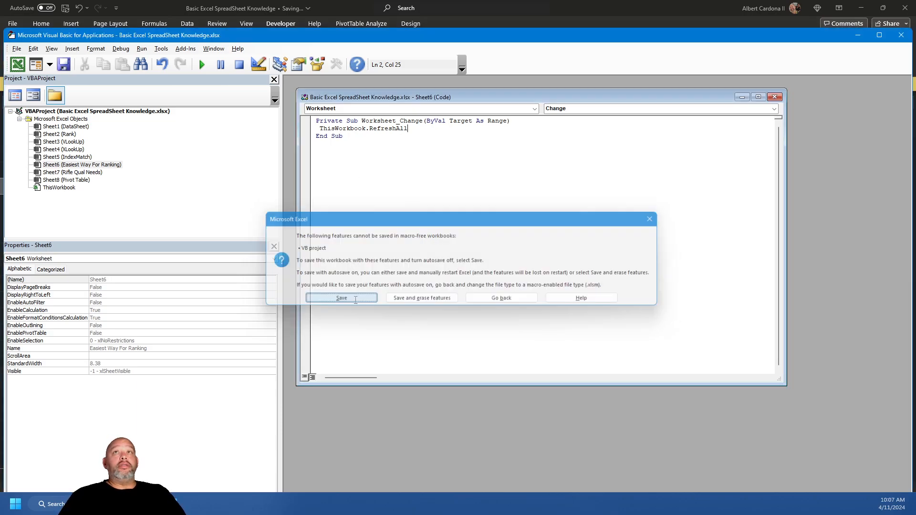
# Return to the workbook and save it on OneDrive as an Excel Macro-Enabled Workbook (*.xlsm)
pyautogui.moveTo(151, 504)
pyautogui.click(122, 466)
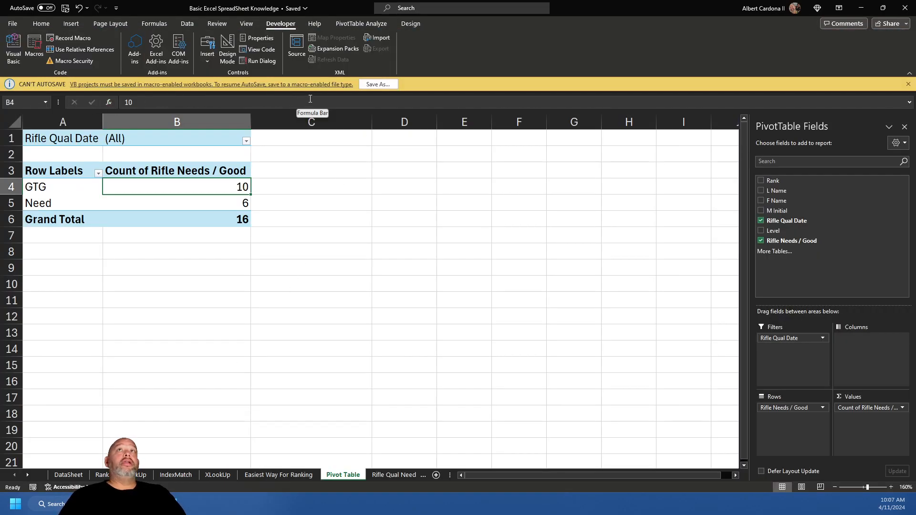
pyautogui.click(380, 86)
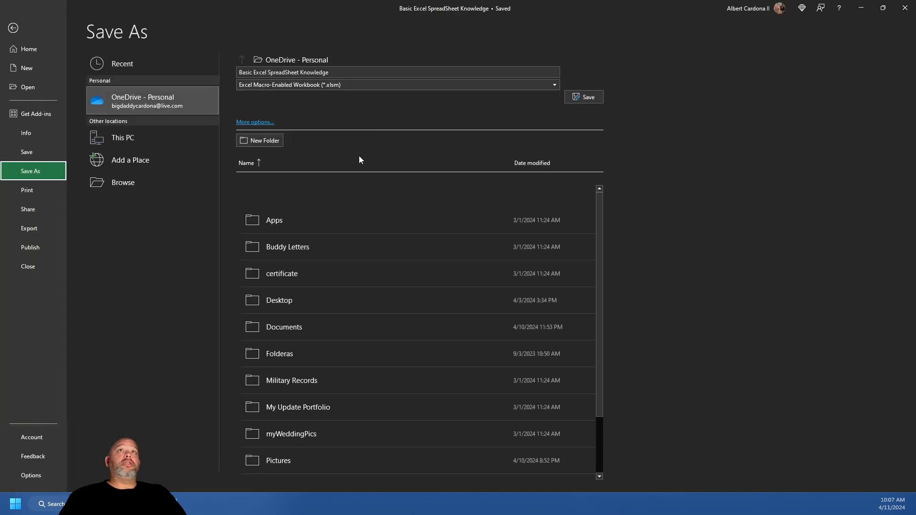
pyautogui.click(573, 94)
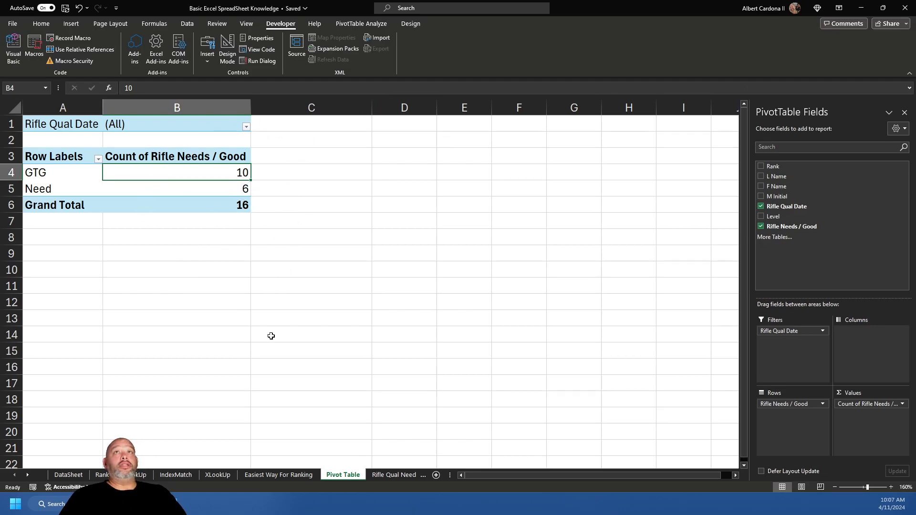
# Set the Level in F11 of the Easiest Way For Ranking sheet to 2 and check the PivotTable's counts
pyautogui.click(249, 476)
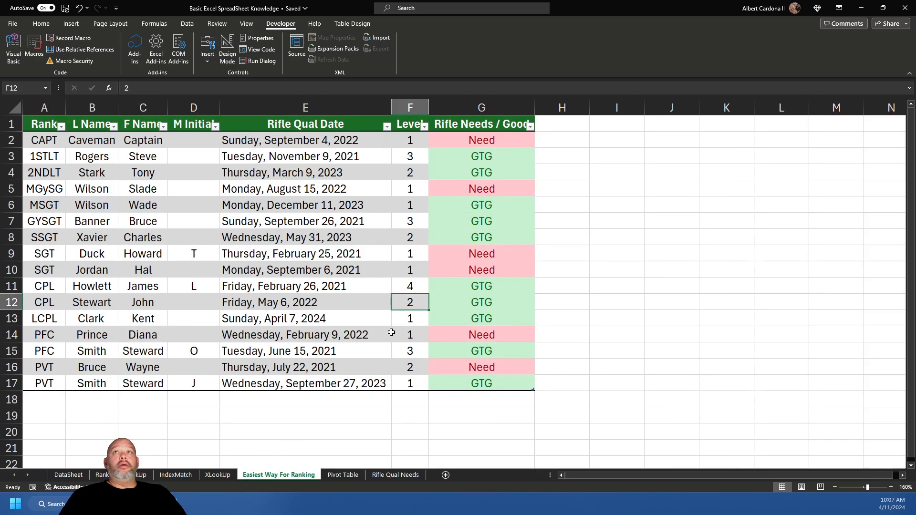
pyautogui.click(404, 289)
pyautogui.write('2')
pyautogui.press('Return')
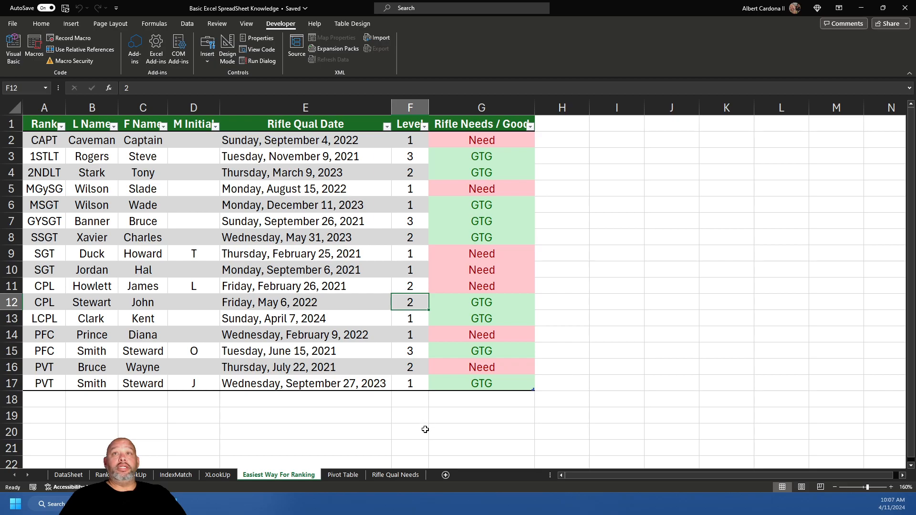
pyautogui.click(354, 479)
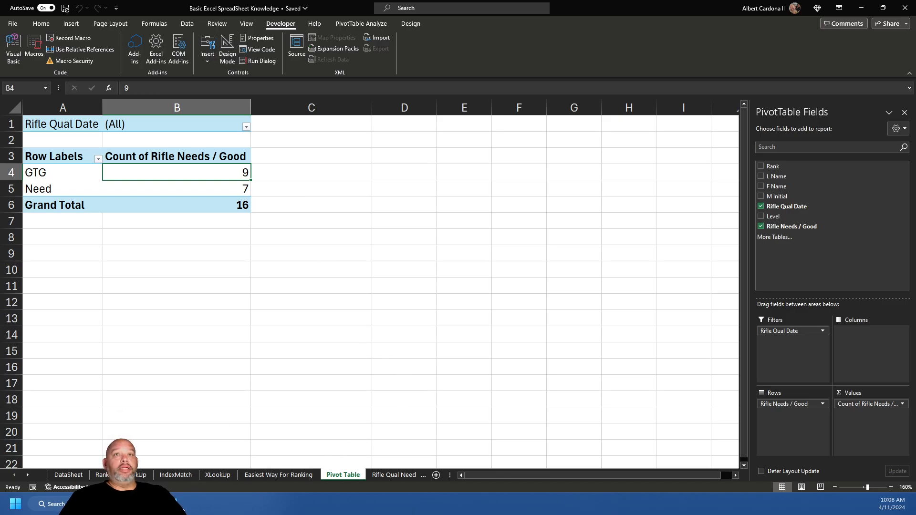
# Switch to the Visual Basic editor, delete all the Sheet6 event code and close its code window
pyautogui.moveTo(182, 508)
pyautogui.click(221, 431)
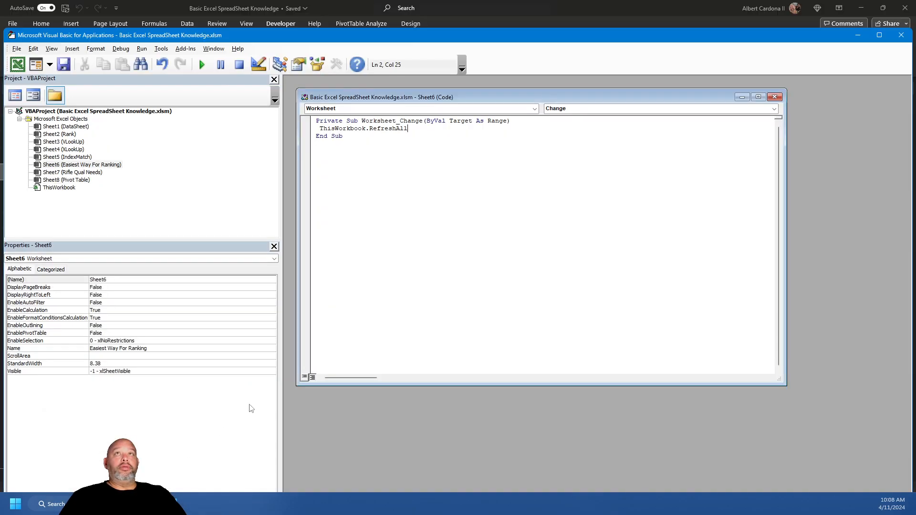
pyautogui.hotkey('ctrl', 'a')
pyautogui.press('Delete')
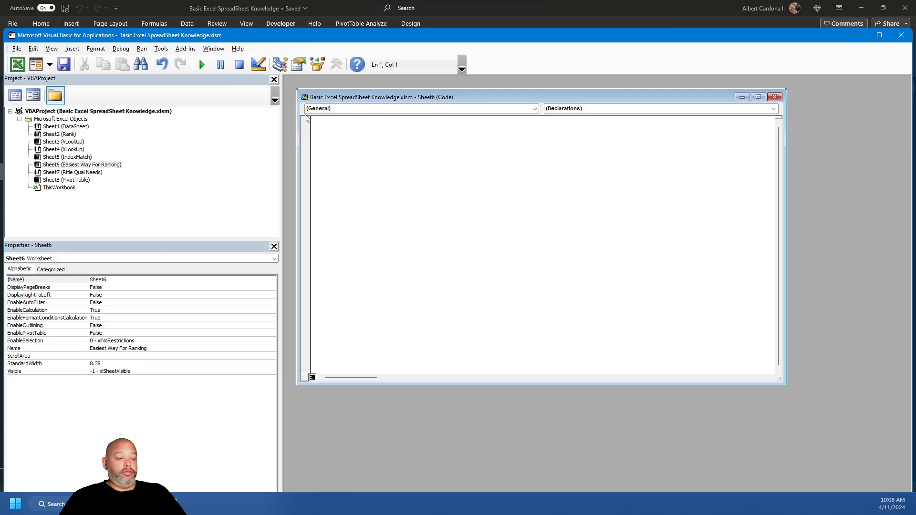
pyautogui.click(774, 97)
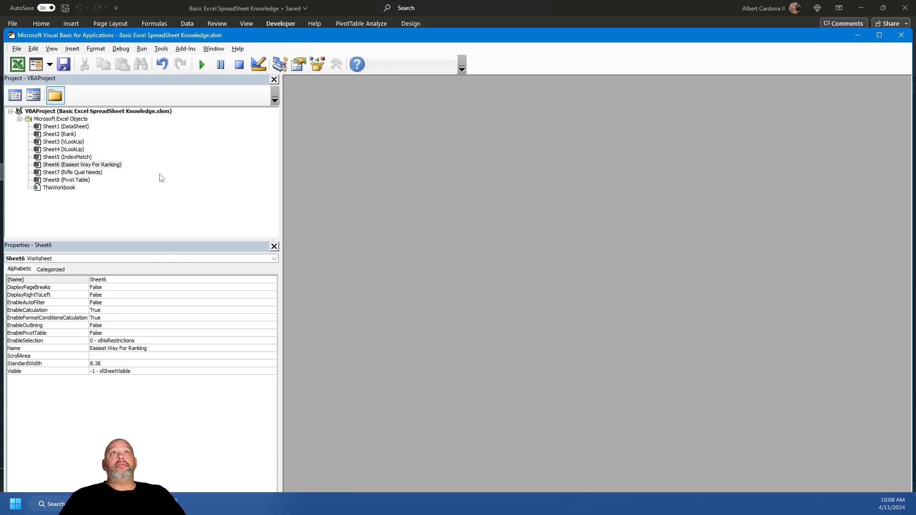
# Back on the Pivot Table sheet, insert a Button form control across about C1:D4 with Refresh as its macro name
pyautogui.moveTo(150, 504)
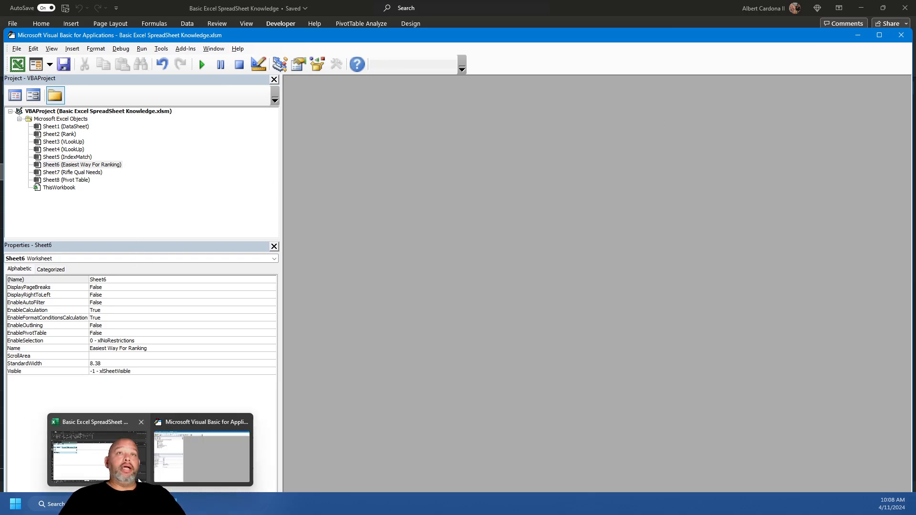
pyautogui.click(98, 456)
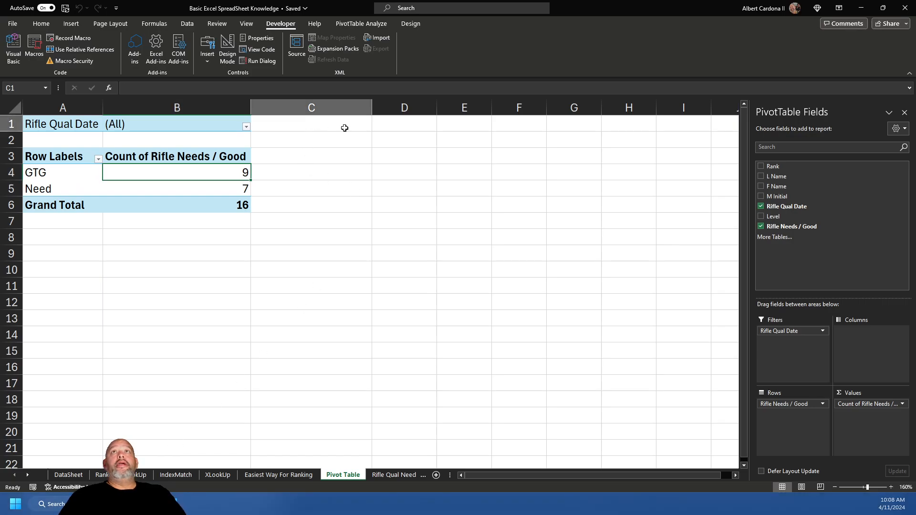
pyautogui.click(345, 128)
pyautogui.click(216, 61)
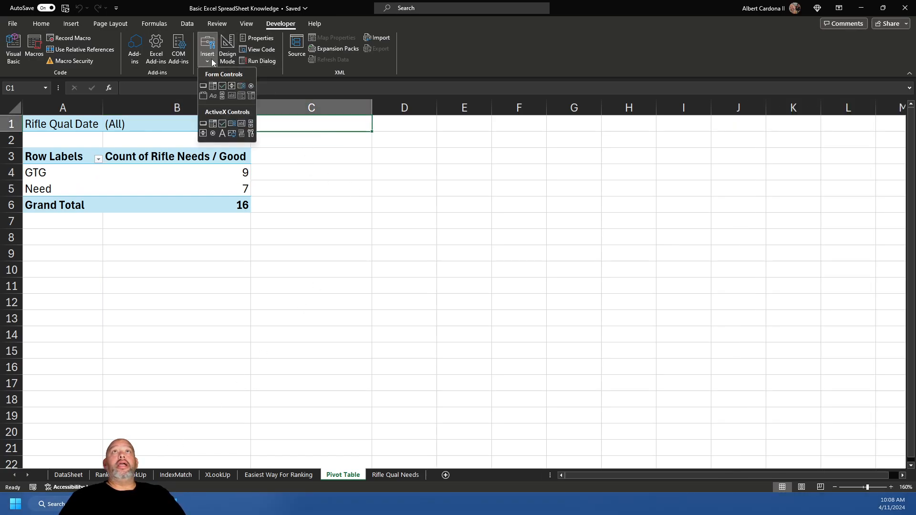
pyautogui.click(203, 86)
pyautogui.moveTo(277, 121)
pyautogui.mouseDown()
pyautogui.moveTo(379, 195)
pyautogui.moveTo(433, 185)
pyautogui.mouseUp()
pyautogui.write('Refresh')
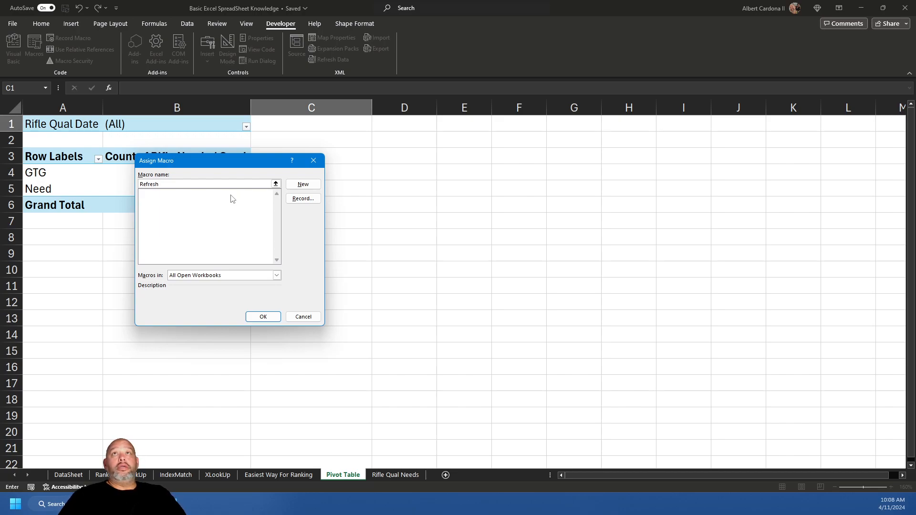
pyautogui.click(263, 317)
# Replace the button's caption with Refresh and deselect the button
pyautogui.click(350, 151)
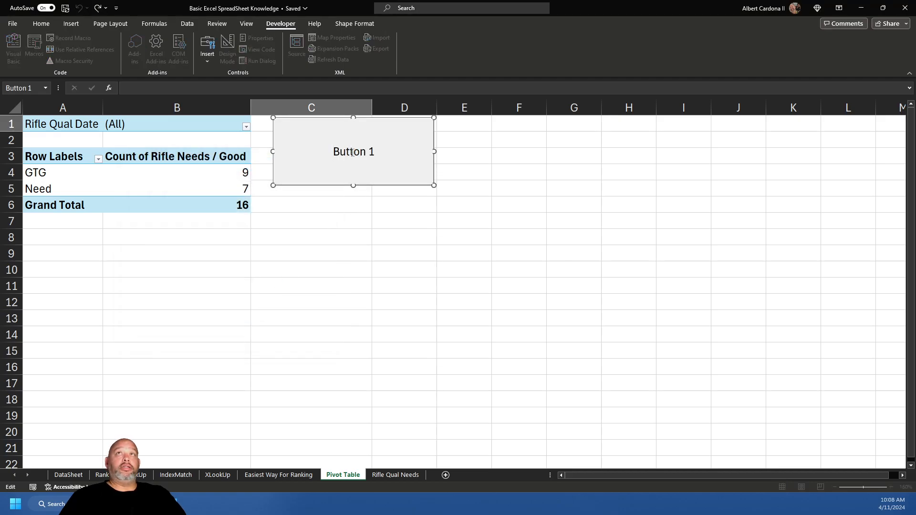
pyautogui.press('BackSpace')
pyautogui.press('BackSpace')
pyautogui.press('Delete')
pyautogui.press('Delete')
pyautogui.press('Delete')
pyautogui.press('Delete')
pyautogui.press('BackSpace')
pyautogui.press('BackSpace')
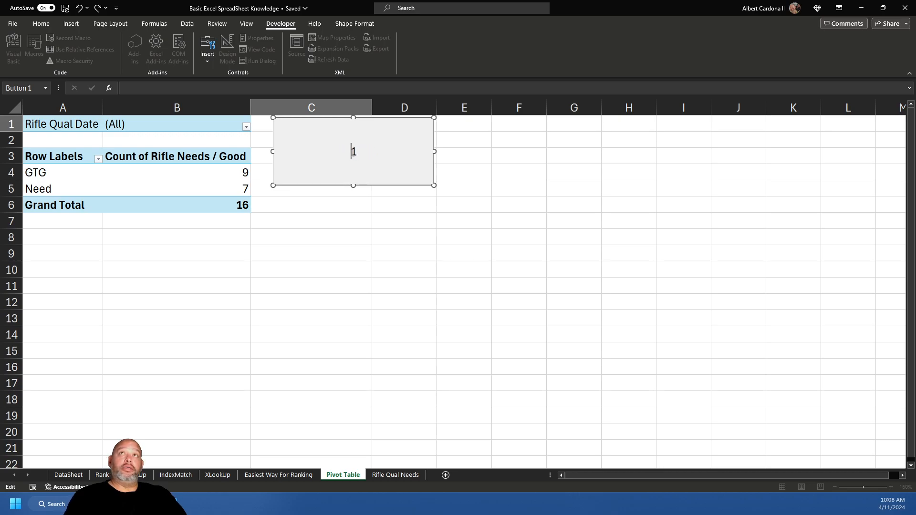
pyautogui.write('Refresh')
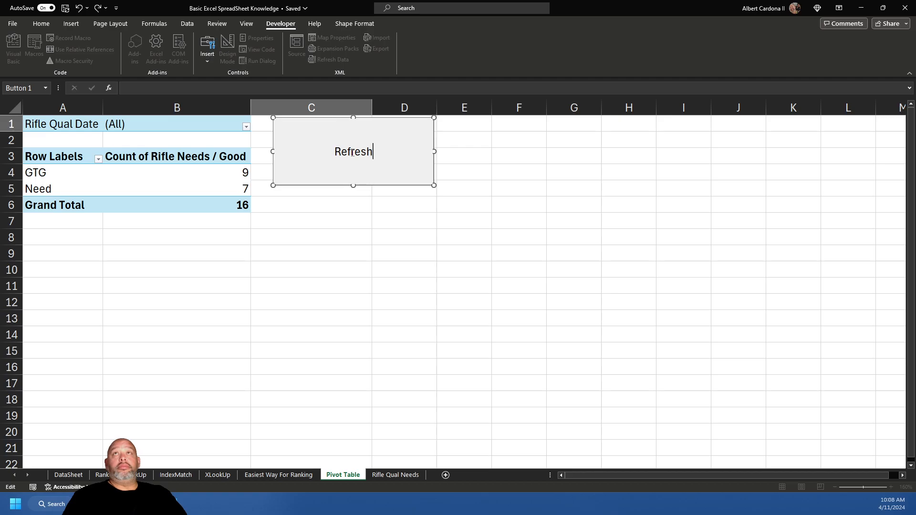
pyautogui.click(376, 222)
# Try the Refresh button, then create a new Refresh macro through the button's macro assignment
pyautogui.click(329, 156)
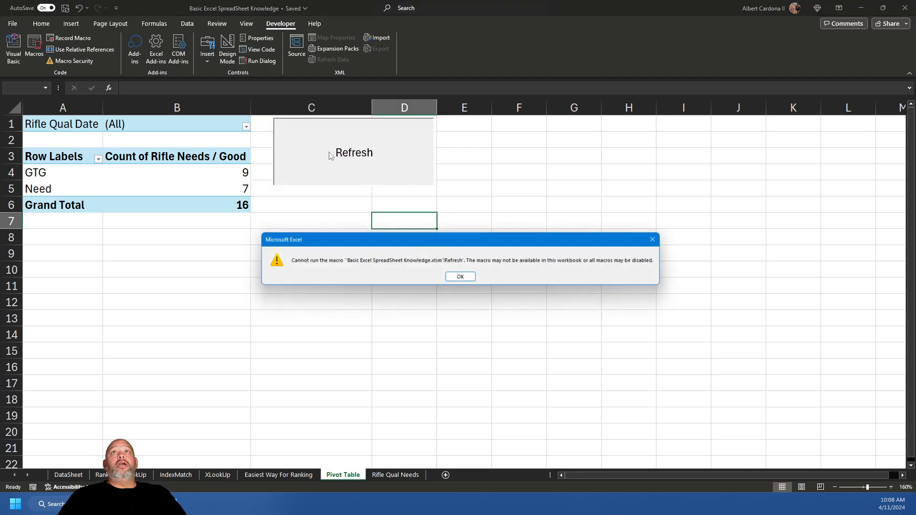
pyautogui.click(461, 278)
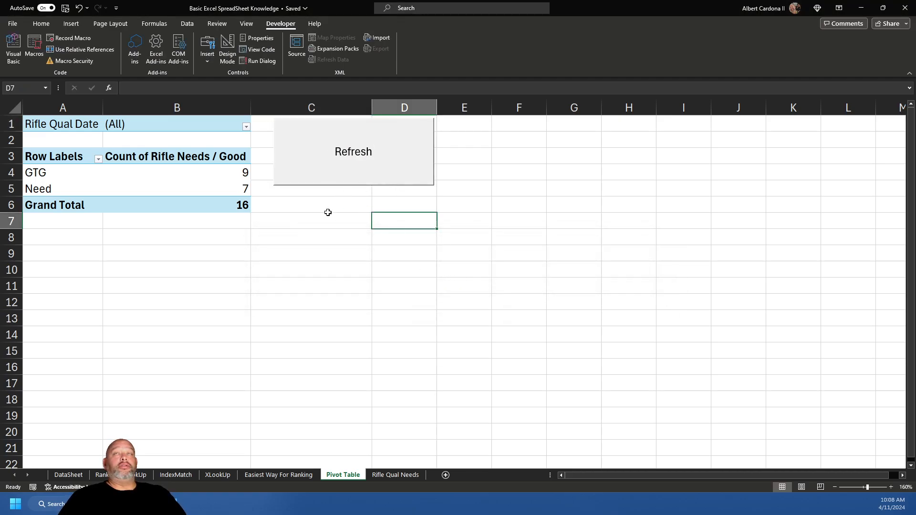
pyautogui.rightClick(328, 143)
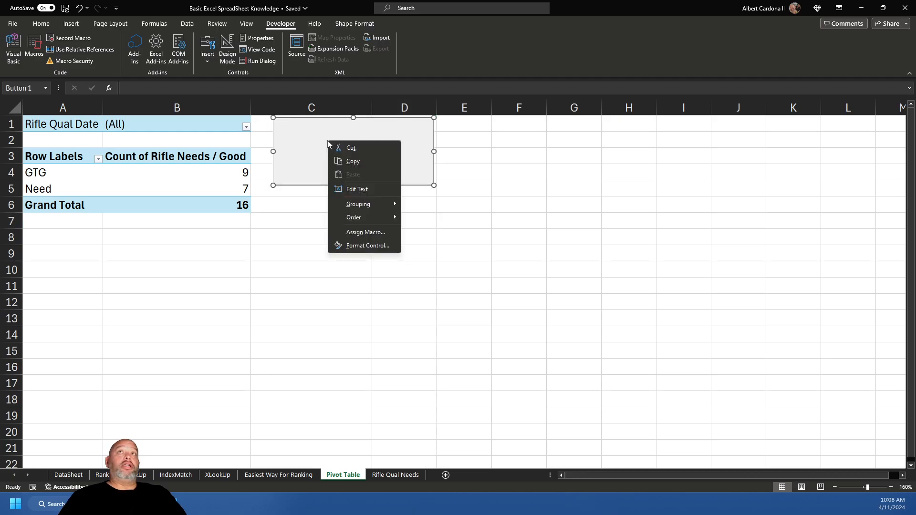
pyautogui.click(380, 232)
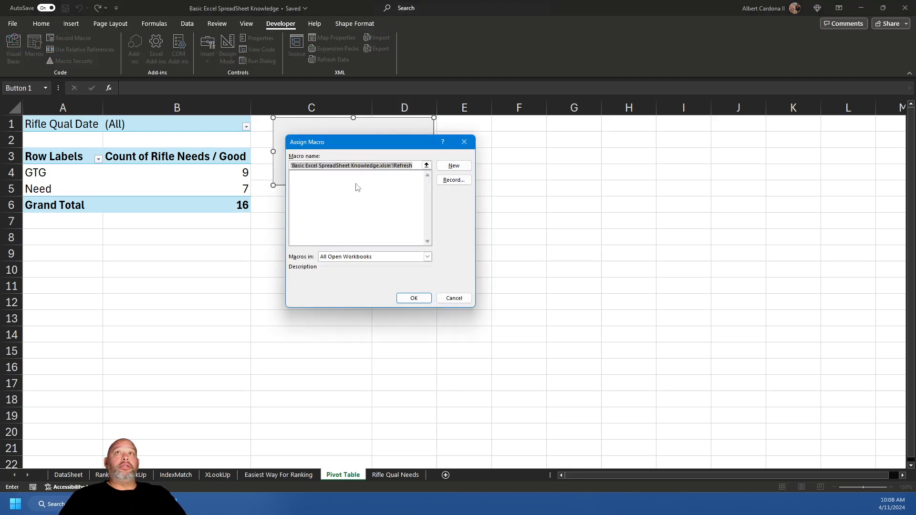
pyautogui.click(451, 166)
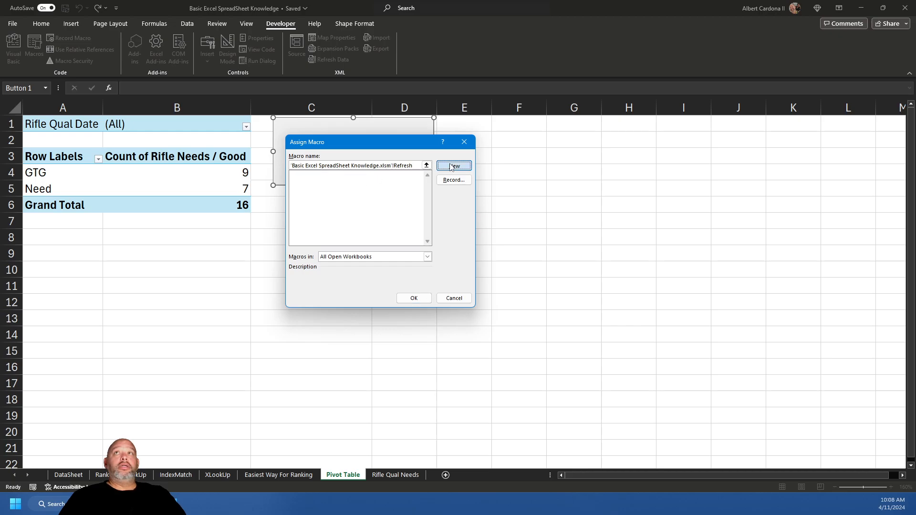
# Enter ThisWorkbook.RefreshAll in the Refresh macro of Module1, close the Visual Basic editor and deselect the button
pyautogui.moveTo(502, 202); pyautogui.dragTo(395, 94)
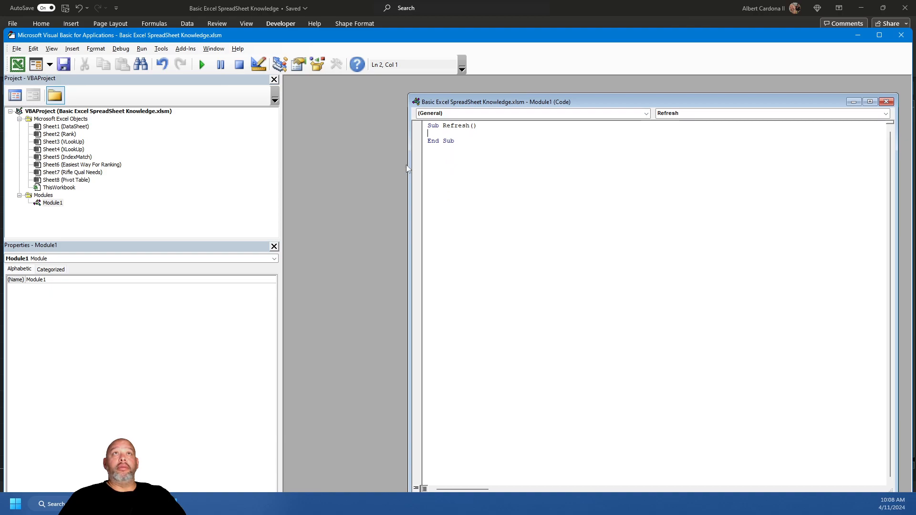
pyautogui.moveTo(409, 161); pyautogui.dragTo(289, 136)
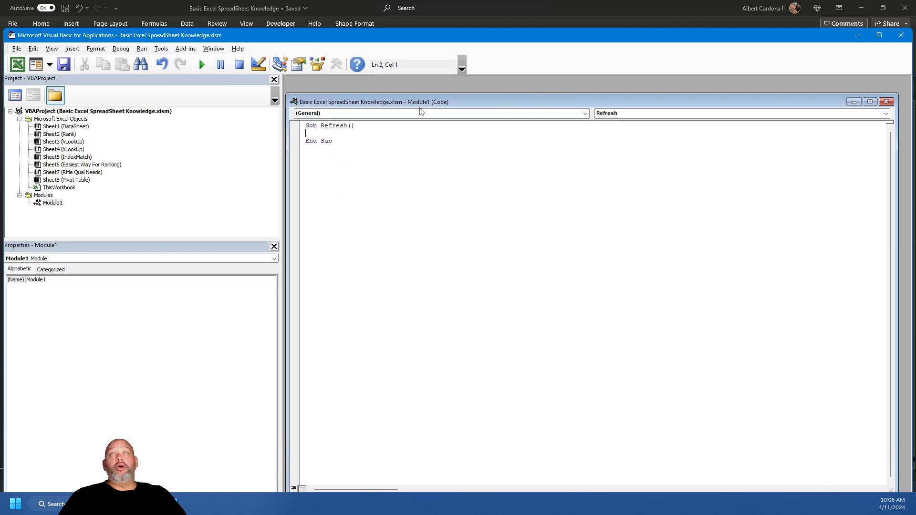
pyautogui.moveTo(421, 103); pyautogui.dragTo(410, 87)
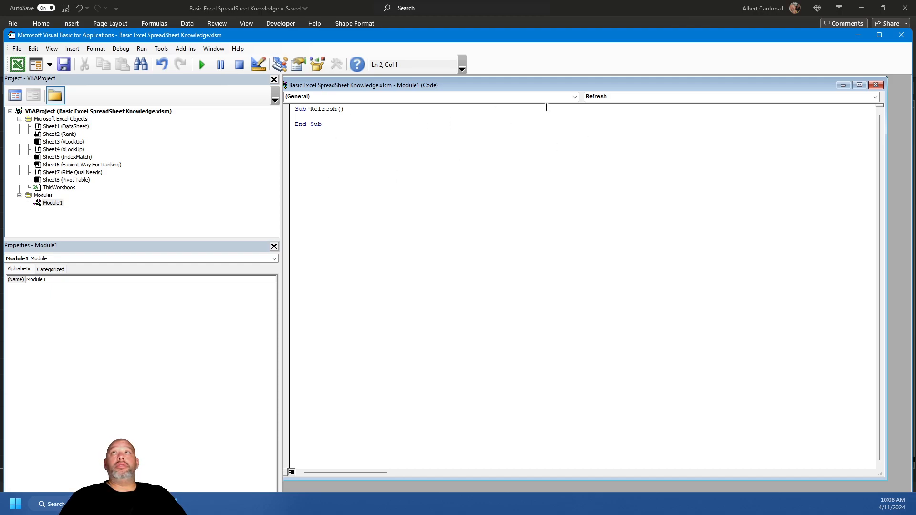
pyautogui.click(620, 98)
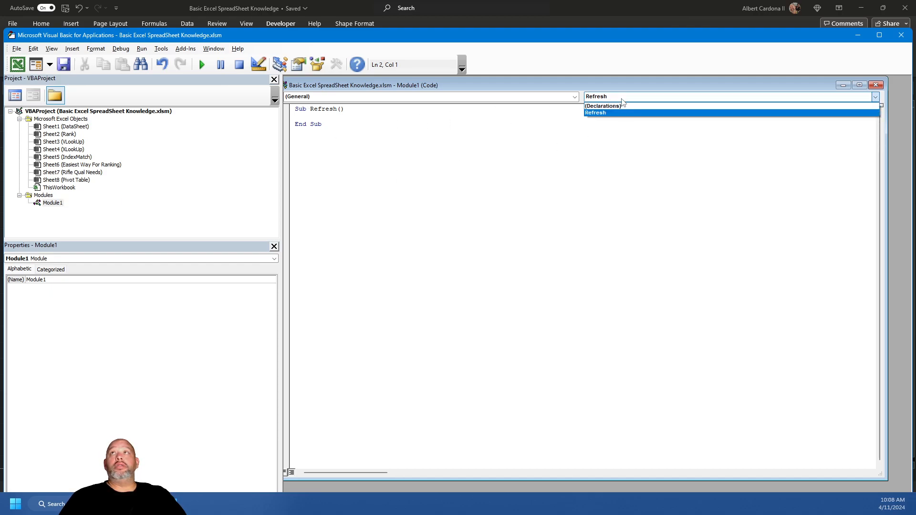
pyautogui.click(395, 120)
pyautogui.click(374, 117)
pyautogui.write('thiswork')
pyautogui.write('book.')
pyautogui.write('rfr')
pyautogui.press('BackSpace')
pyautogui.press('BackSpace')
pyautogui.write('ef')
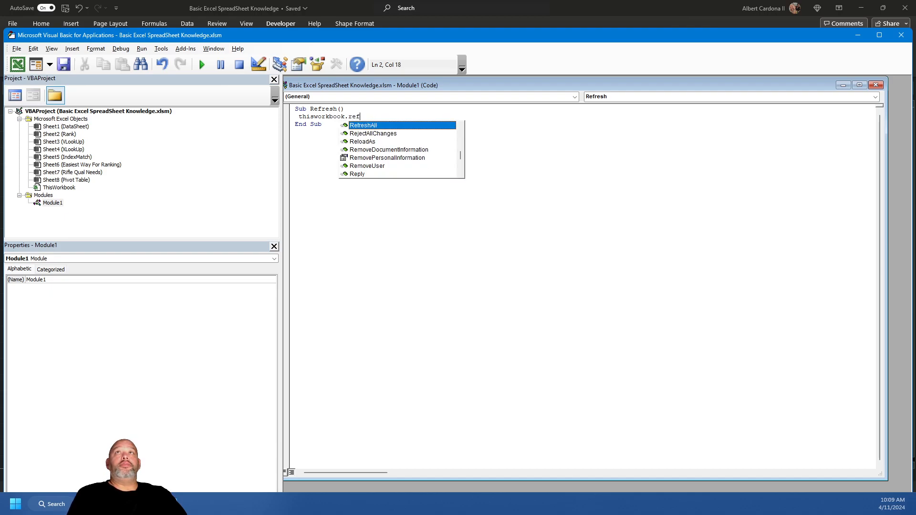
pyautogui.press('Tab')
pyautogui.press('Return')
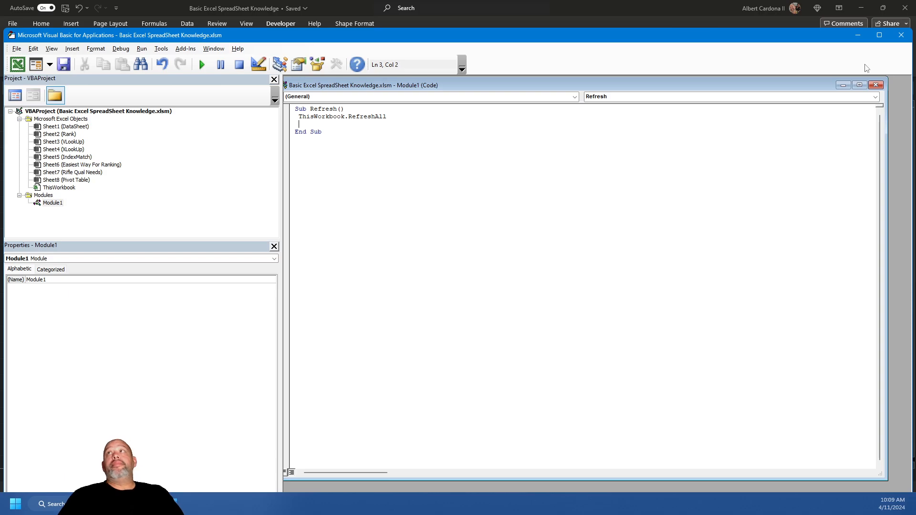
pyautogui.click(901, 34)
pyautogui.click(353, 317)
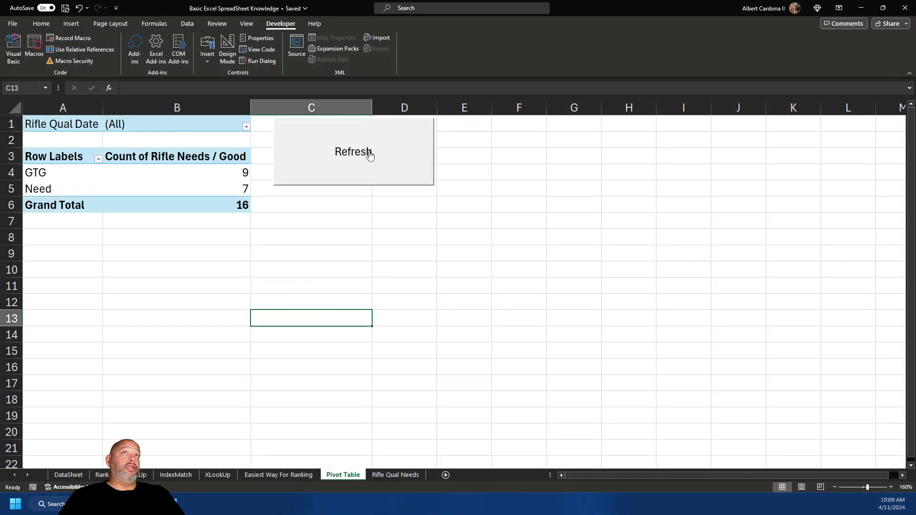
# On the Easiest Way For Ranking sheet, set the Level in cell F11 to 4
pyautogui.click(280, 474)
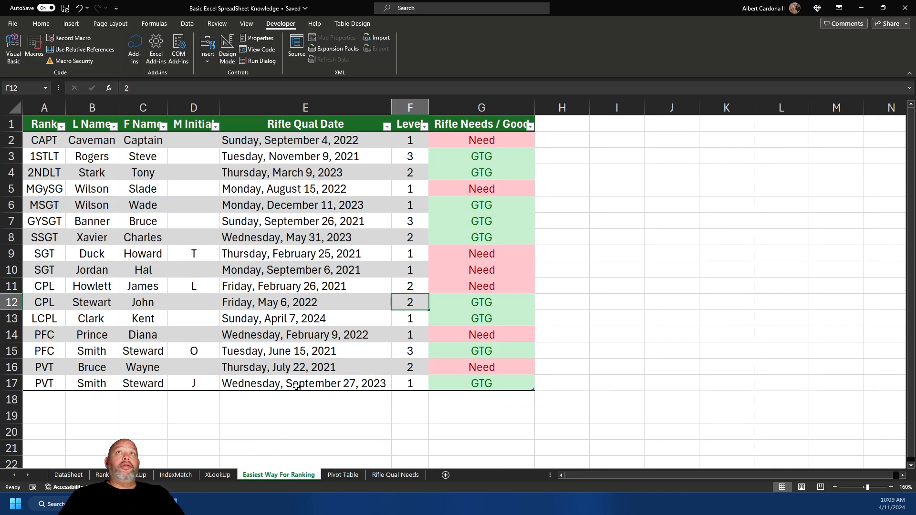
pyautogui.click(412, 286)
pyautogui.write('4')
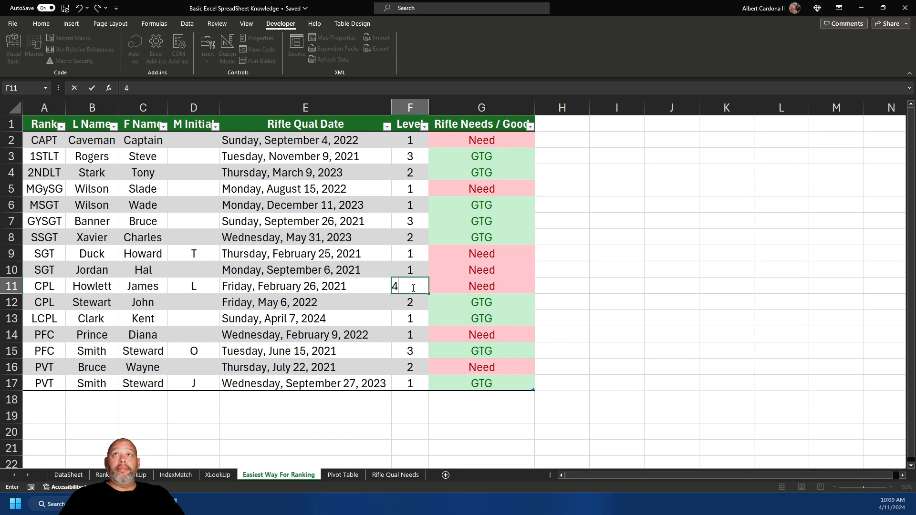
pyautogui.press('Return')
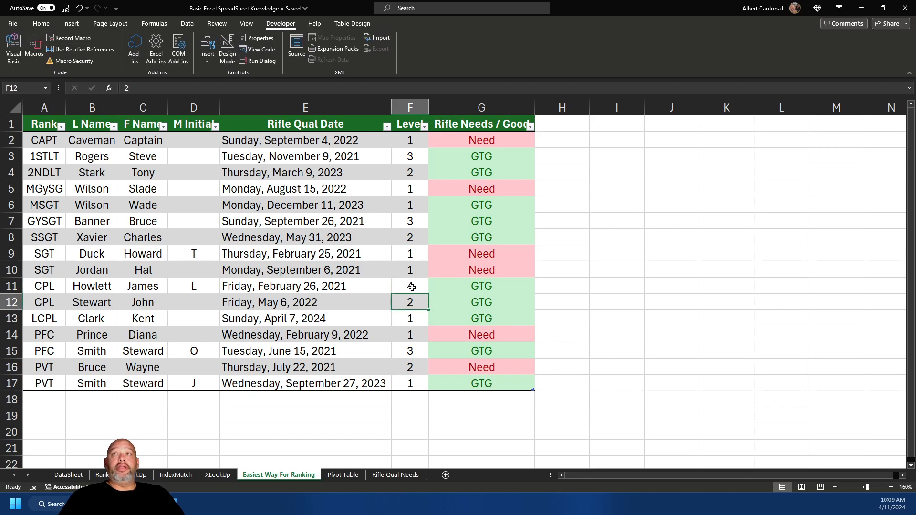
# Back on the Pivot Table sheet, run the Refresh button to update the PivotTable counts
pyautogui.click(344, 475)
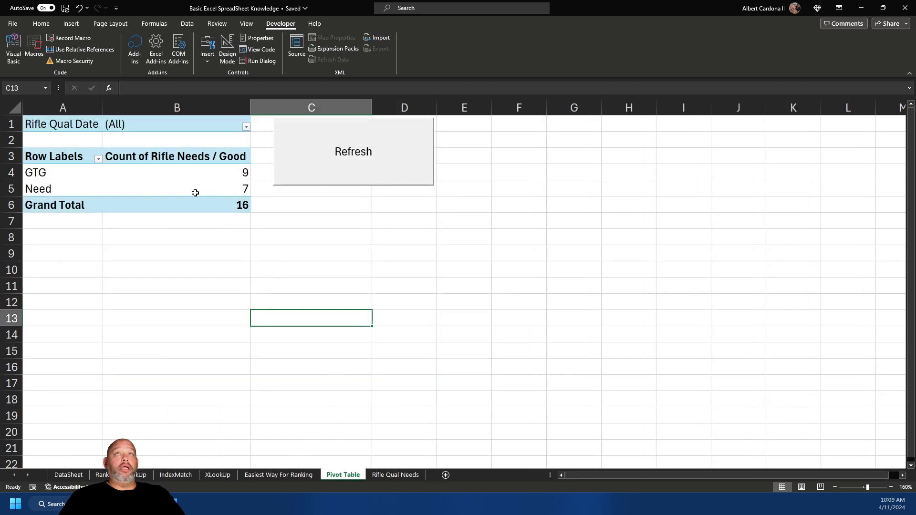
pyautogui.click(325, 164)
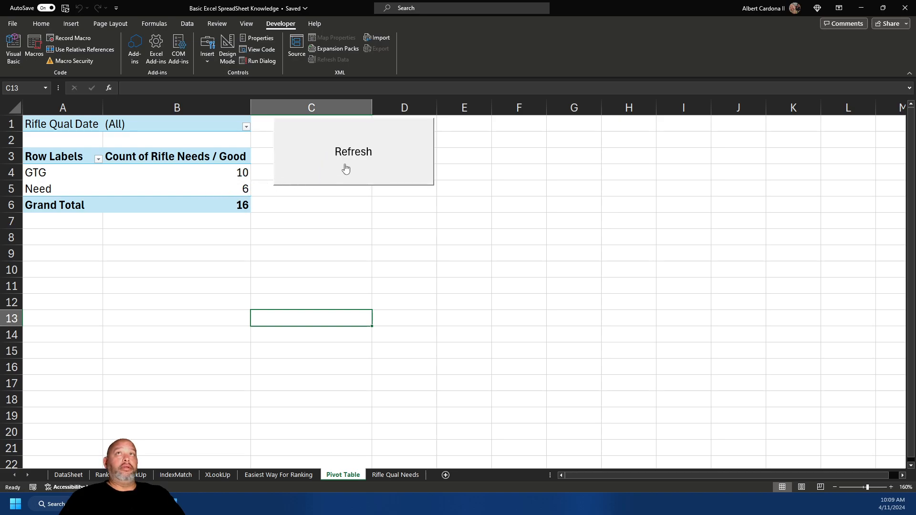
pyautogui.rightClick(168, 168)
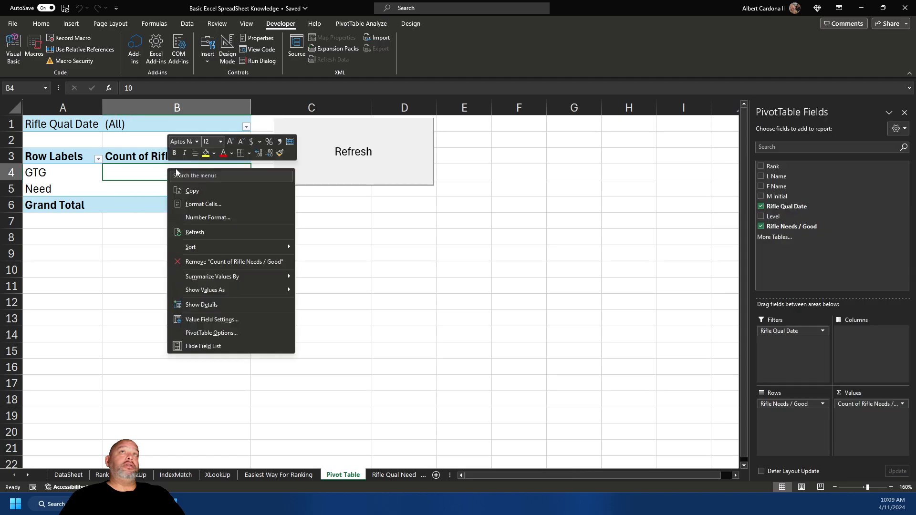
pyautogui.press('Escape')
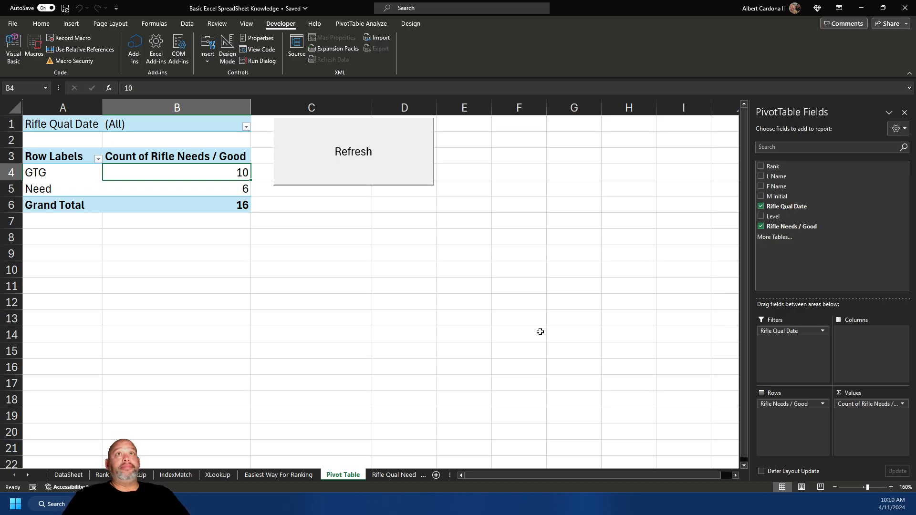
# Review the ranking table and the extracted Need records, then delete the Rifle Qual Needs sheet
pyautogui.click(279, 475)
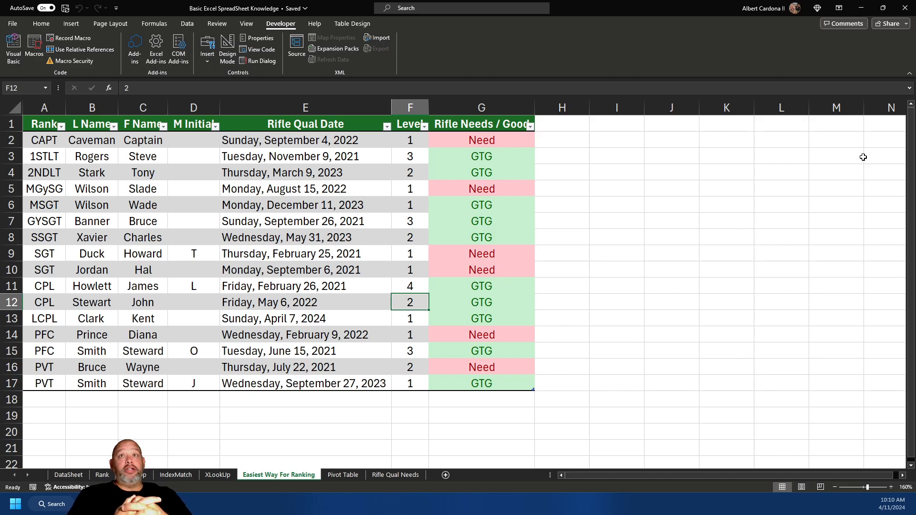
pyautogui.click(384, 474)
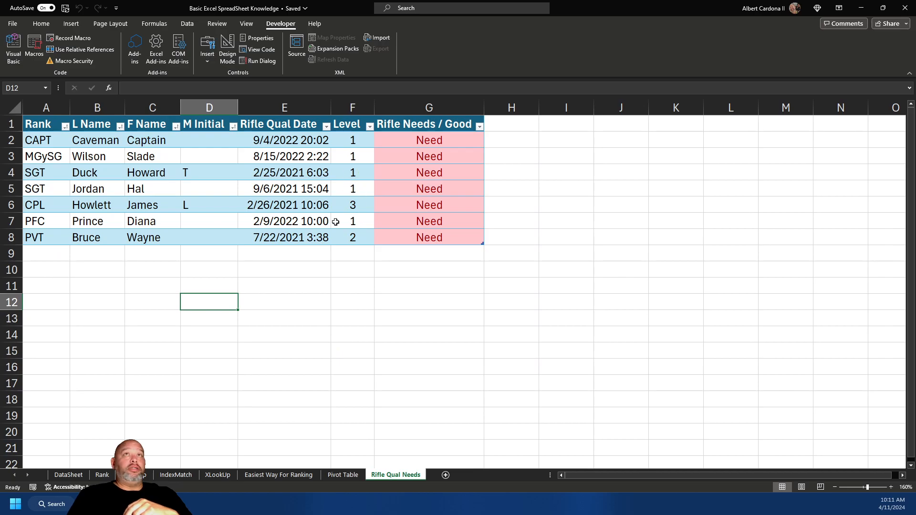
pyautogui.rightClick(356, 217)
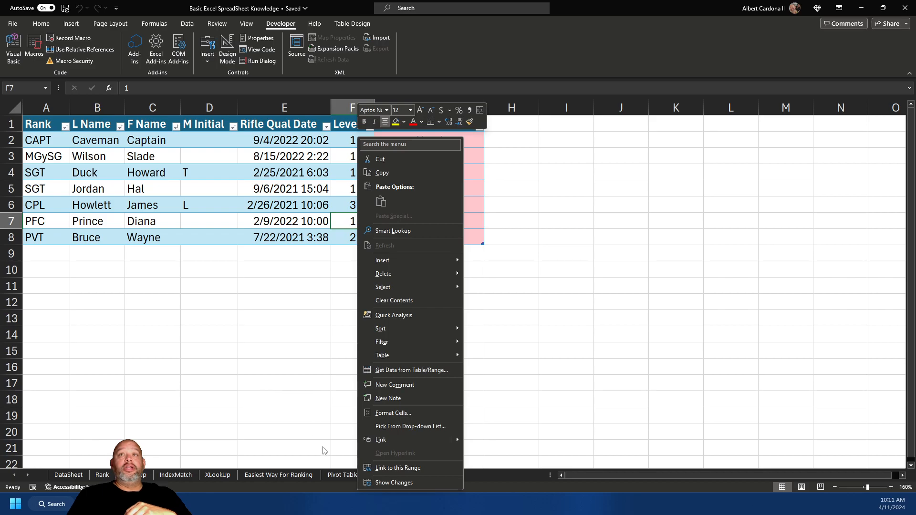
pyautogui.click(343, 474)
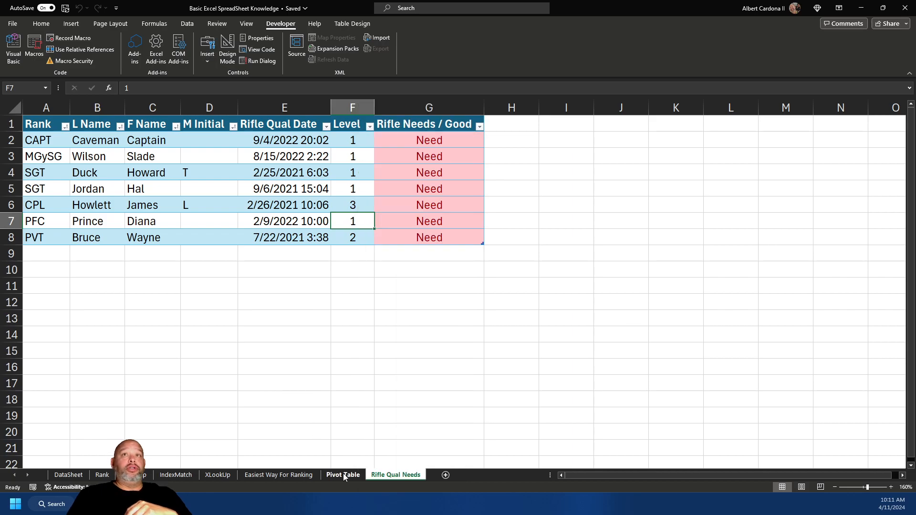
pyautogui.rightClick(382, 475)
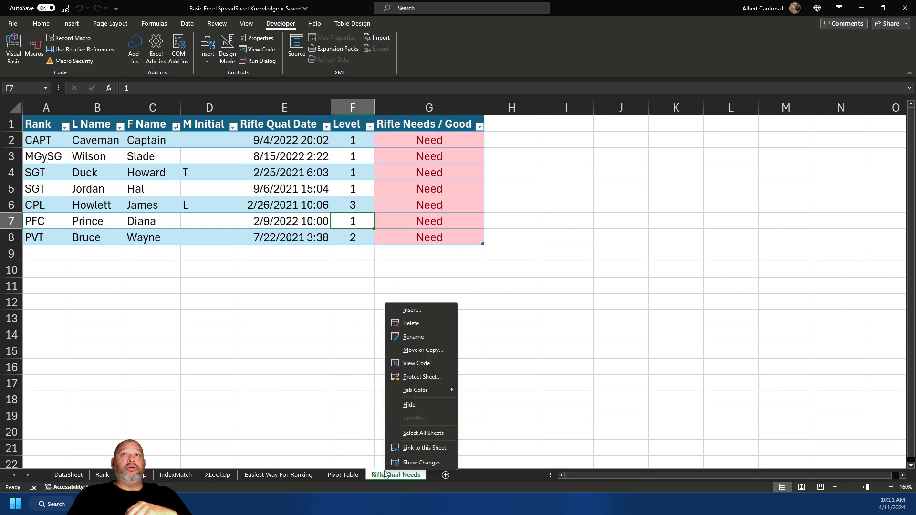
pyautogui.click(413, 324)
pyautogui.click(442, 278)
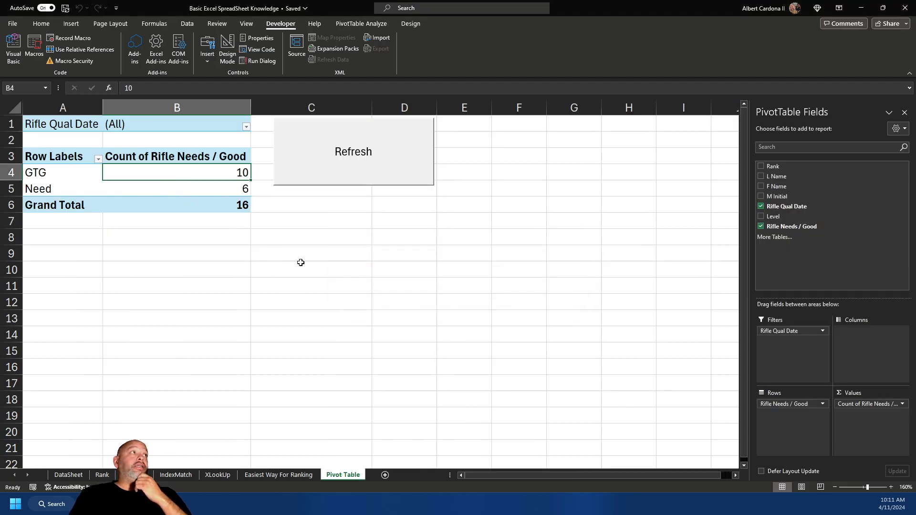
# Run the Refresh button again and move the PivotTable from A1:B6 one column over to start at B1
pyautogui.click(375, 157)
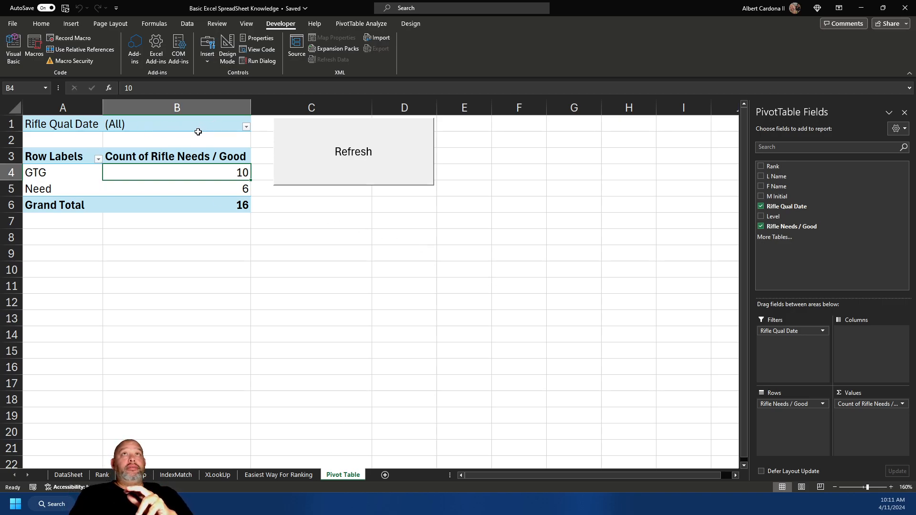
pyautogui.moveTo(63, 130); pyautogui.dragTo(169, 210)
pyautogui.hotkey('ctrl', 'c')
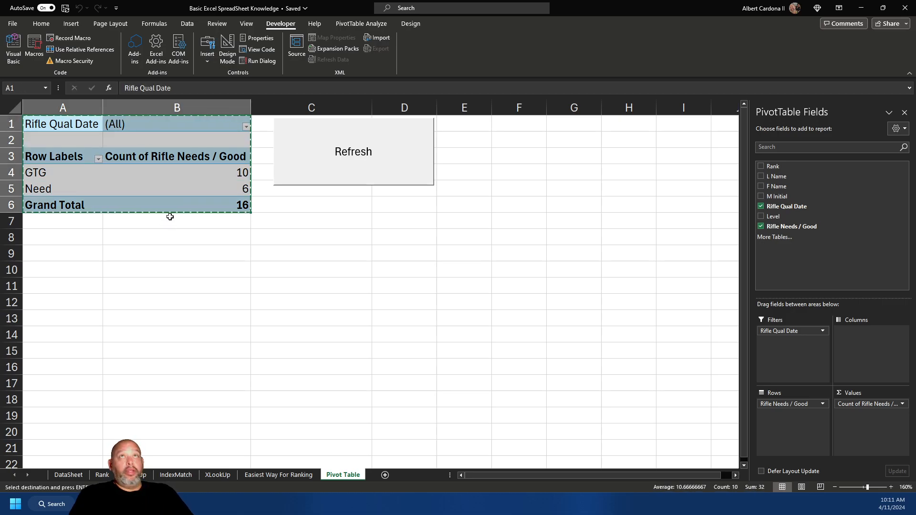
pyautogui.click(155, 124)
pyautogui.rightClick(155, 124)
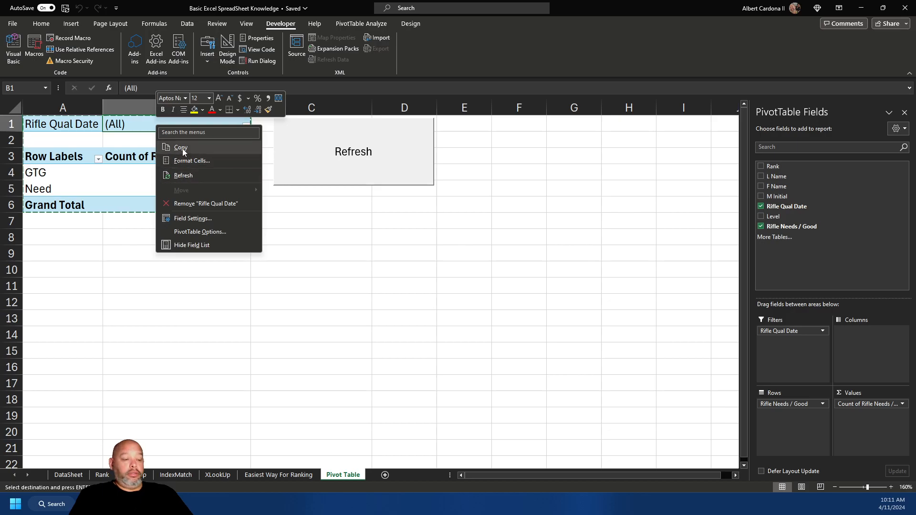
pyautogui.click(185, 302)
pyautogui.press('Return')
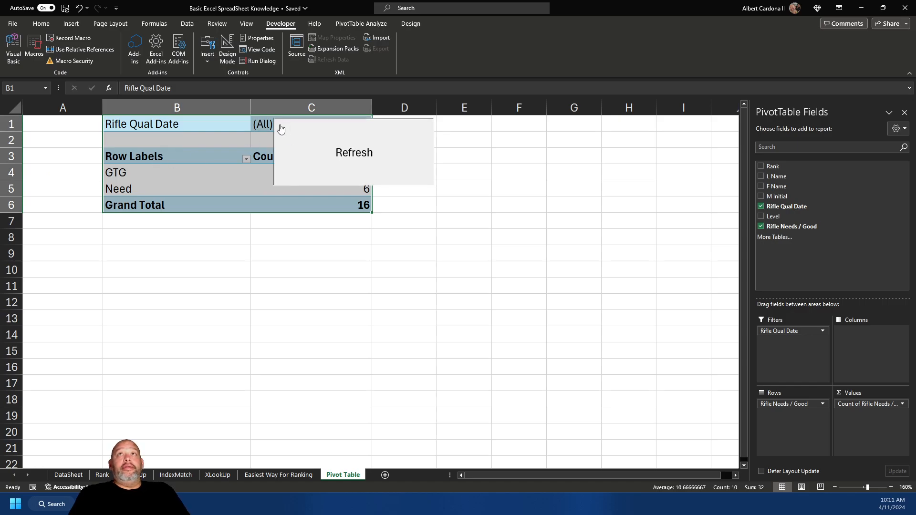
# Shrink the Refresh button and place it over A1:A2 beside the PivotTable, then deselect it
pyautogui.rightClick(311, 142)
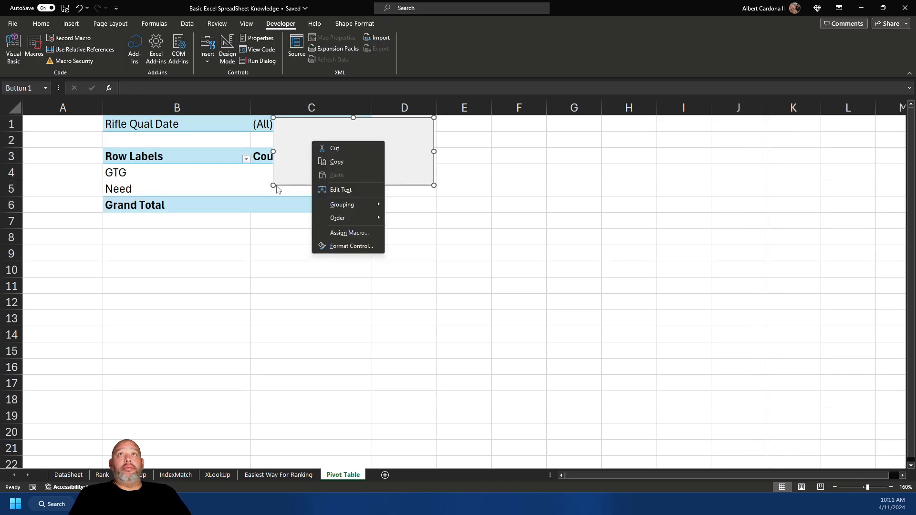
pyautogui.press('Escape')
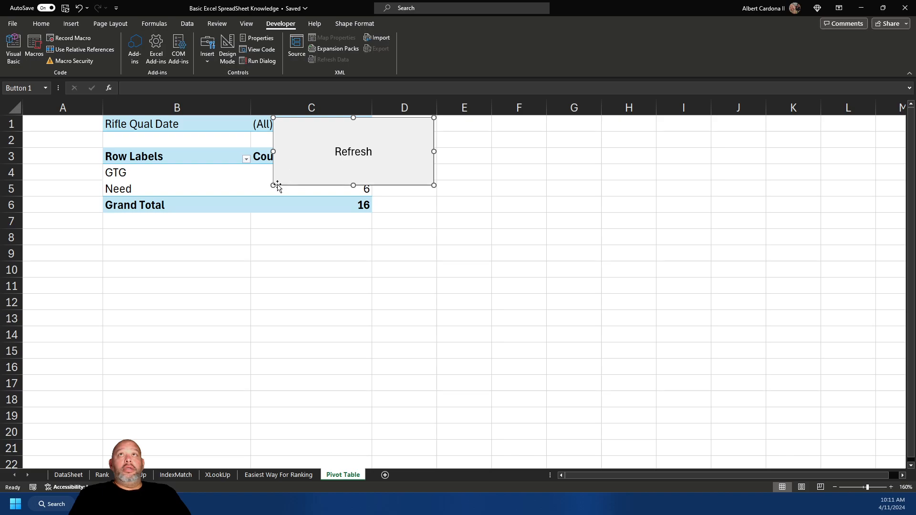
pyautogui.moveTo(273, 185); pyautogui.dragTo(324, 146)
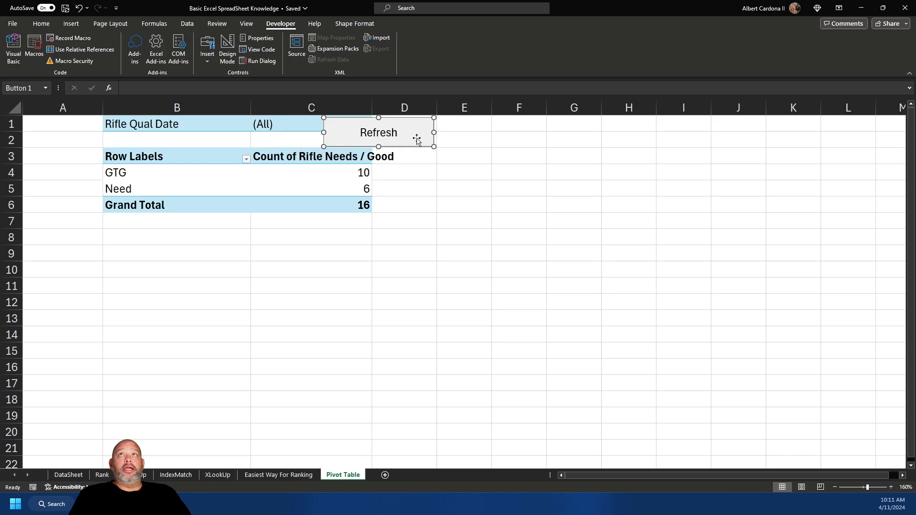
pyautogui.moveTo(434, 132); pyautogui.dragTo(80, 131)
pyautogui.click(125, 236)
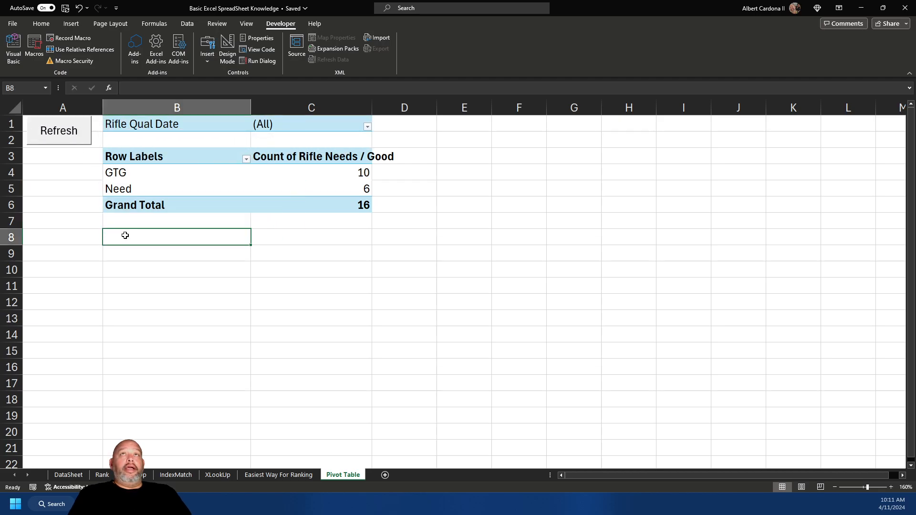
# AutoFit columns B and C to the PivotTable's contents and narrow the empty column D
pyautogui.doubleClick(373, 104)
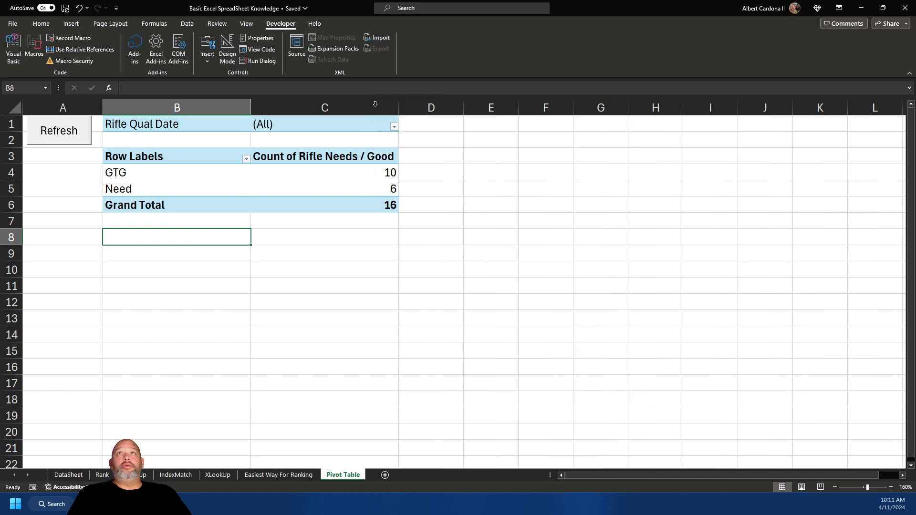
pyautogui.moveTo(460, 107); pyautogui.dragTo(424, 106)
pyautogui.click(442, 106)
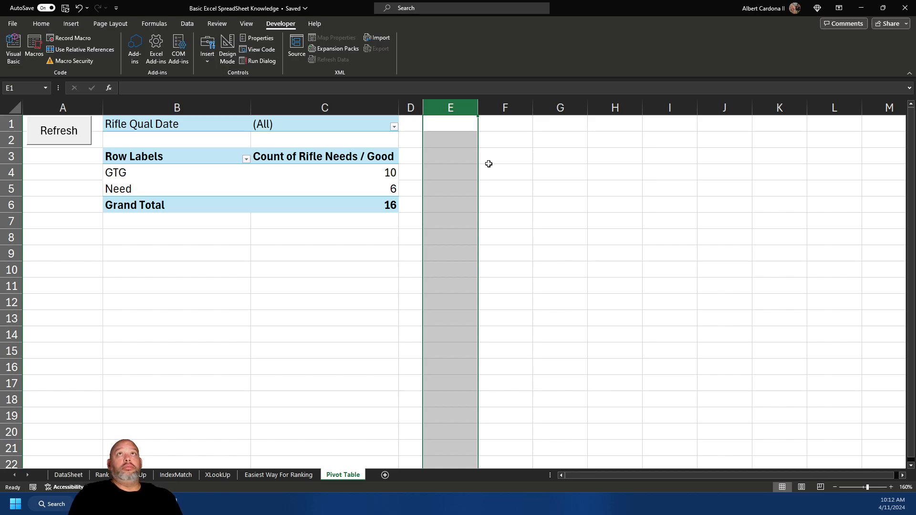
pyautogui.moveTo(176, 107); pyautogui.dragTo(305, 100)
pyautogui.doubleClick(251, 107)
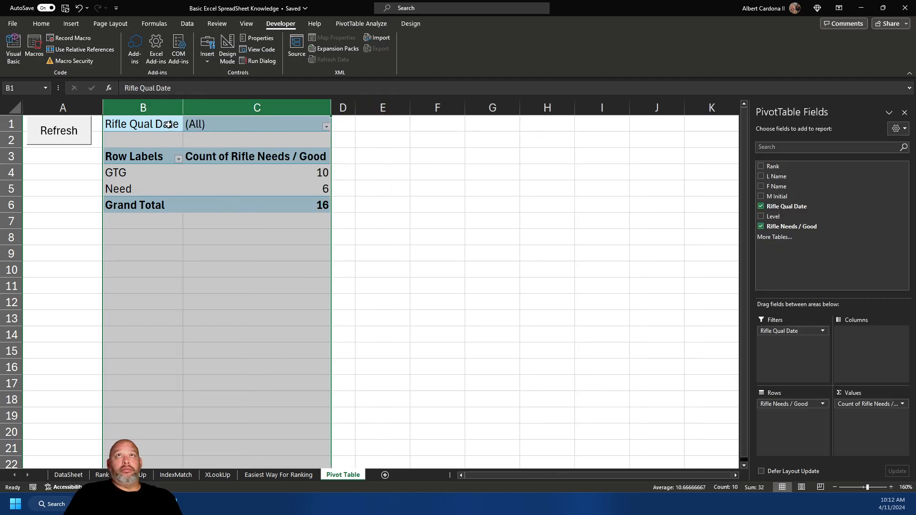
pyautogui.click(236, 273)
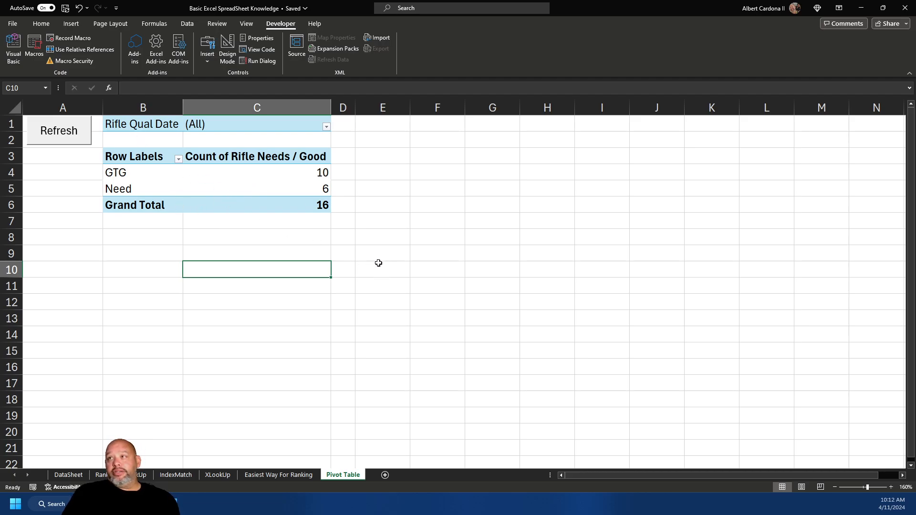
pyautogui.keyDown('ctrl'); pyautogui.scroll(-4, 378, 263); pyautogui.keyUp('ctrl')
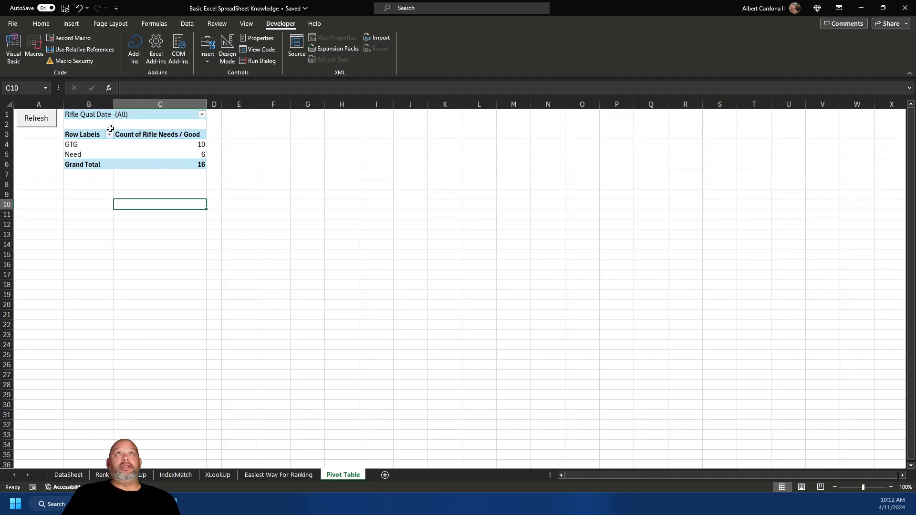
pyautogui.keyDown('ctrl'); pyautogui.scroll(2, 276, 264); pyautogui.keyUp('ctrl')
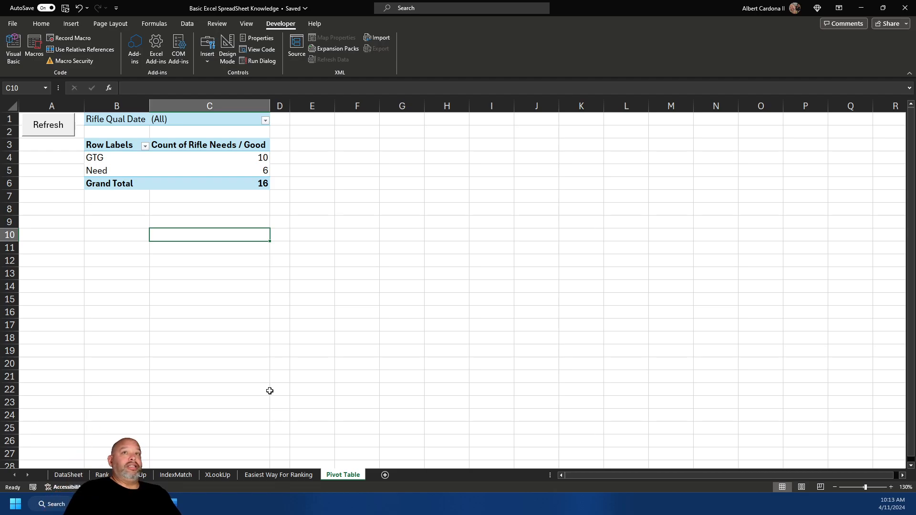
# On the Easiest Way For Ranking sheet, start a custom sort of the table and open Custom Lists for its order
pyautogui.click(253, 475)
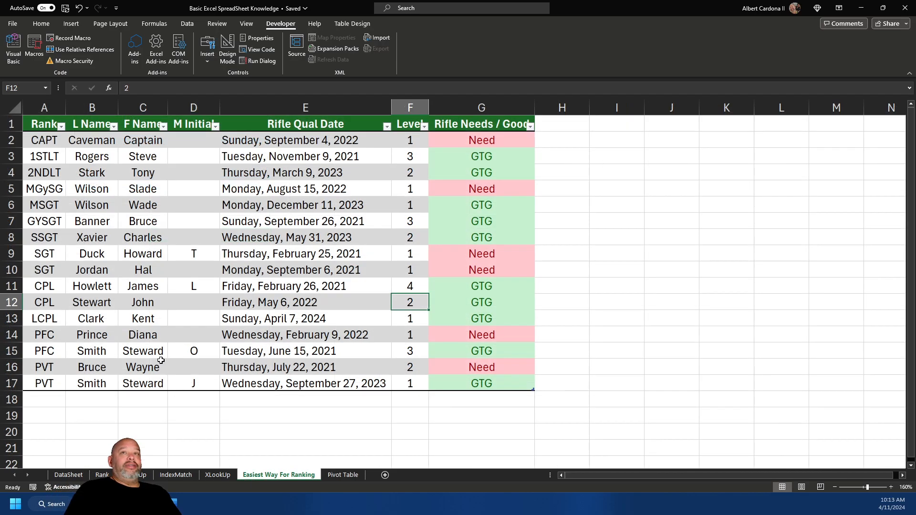
pyautogui.click(26, 142)
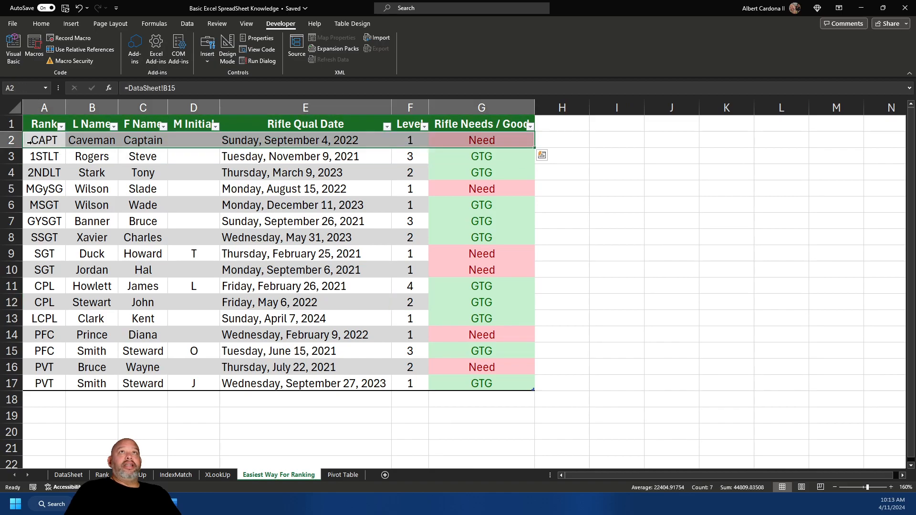
pyautogui.click(41, 23)
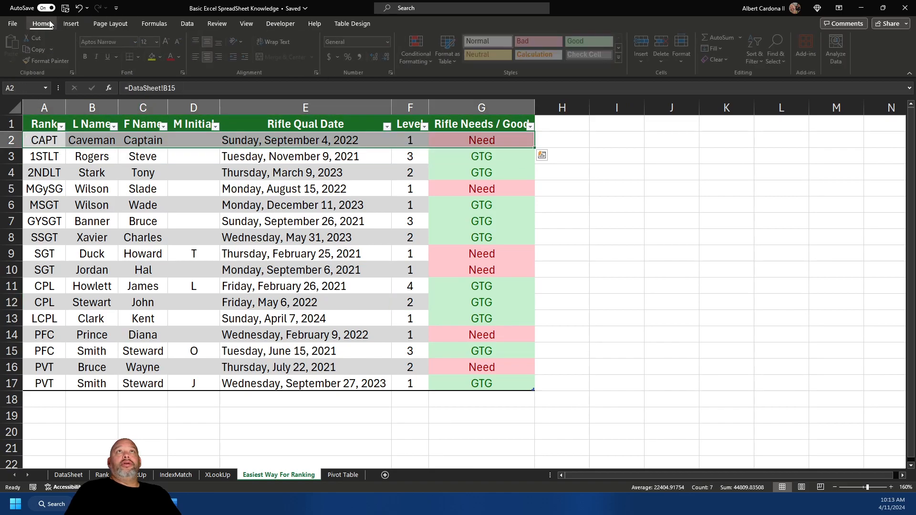
pyautogui.click(758, 66)
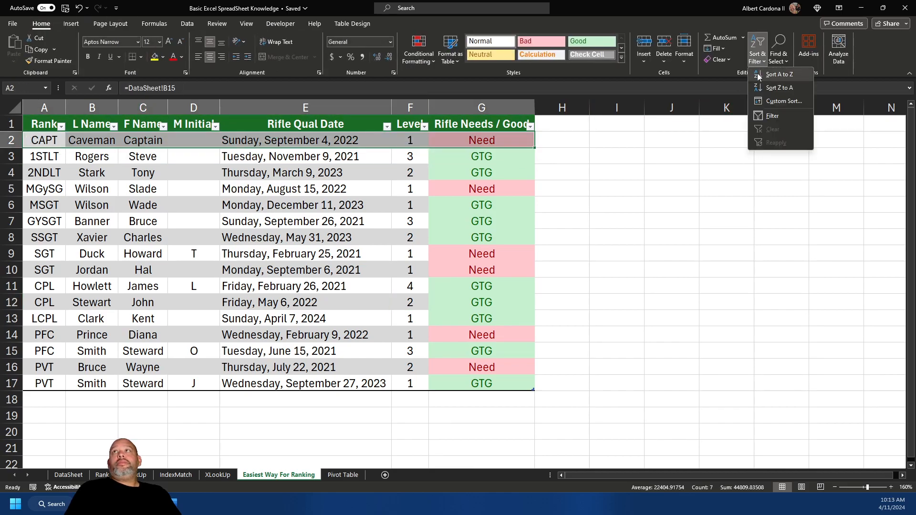
pyautogui.click(763, 104)
pyautogui.click(296, 229)
pyautogui.click(297, 252)
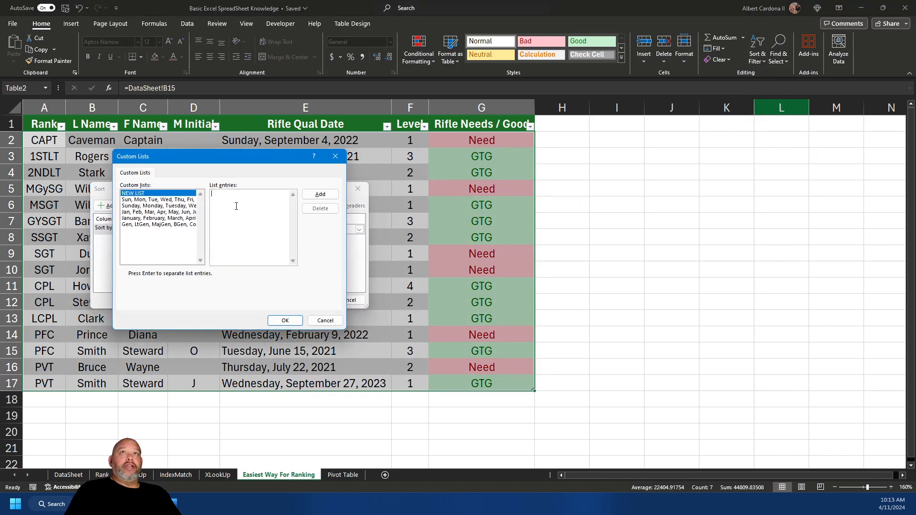